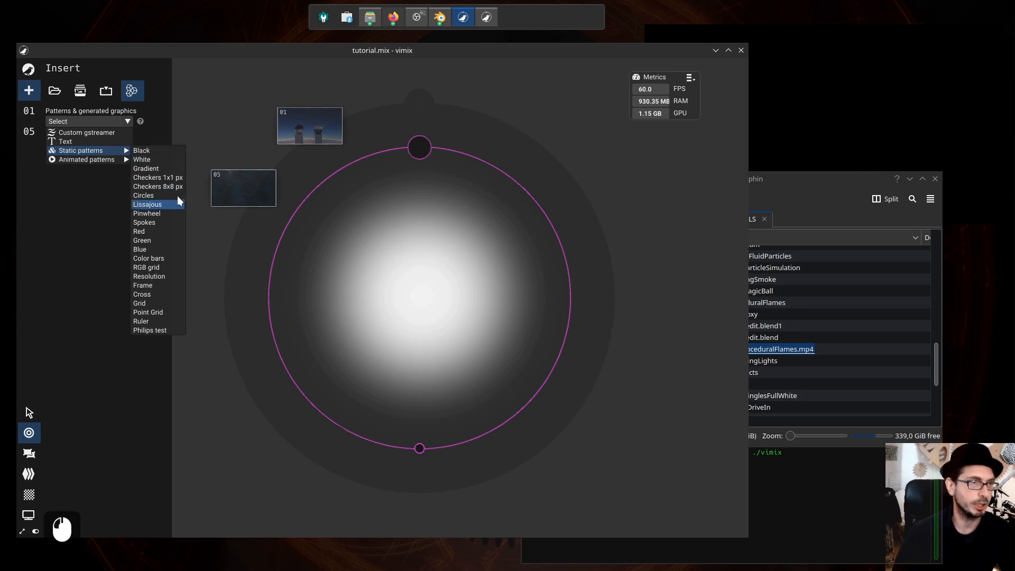
- Insert a static Gradient pattern source with a 16:9 ratio and 1080 height, and place it in the centre of the mixing circle
click(166, 170)
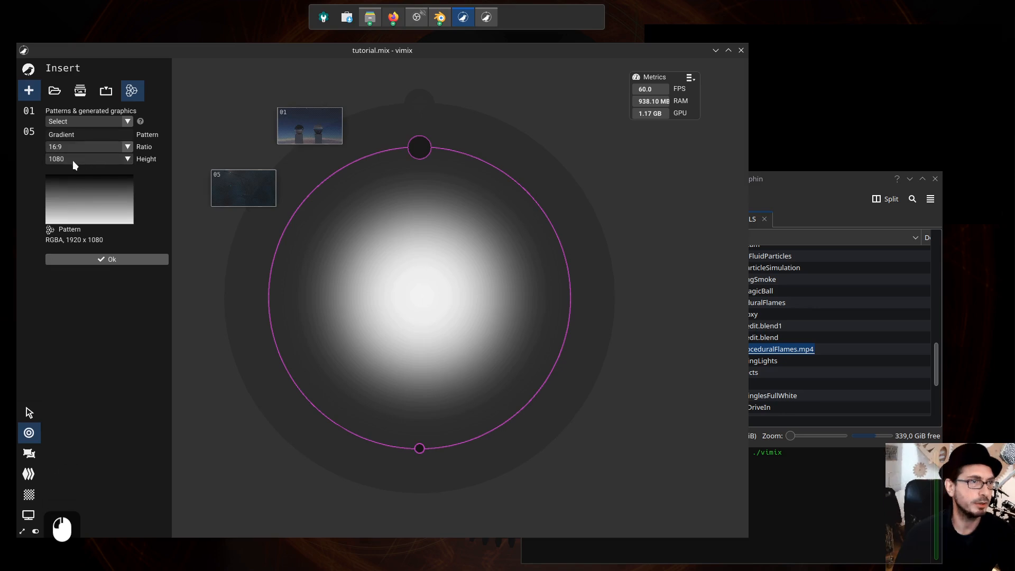
click(127, 147)
click(126, 146)
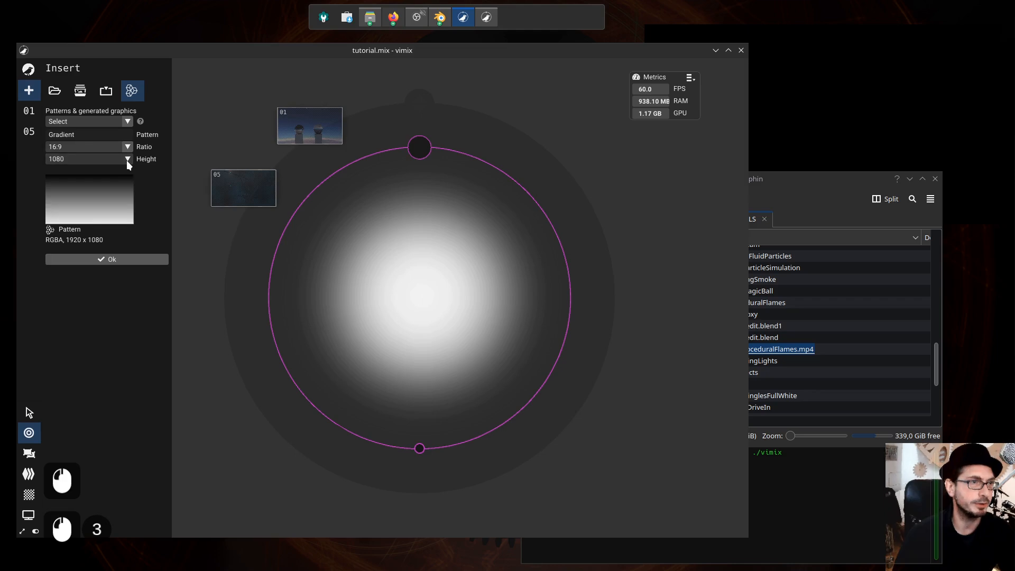
click(127, 159)
click(120, 260)
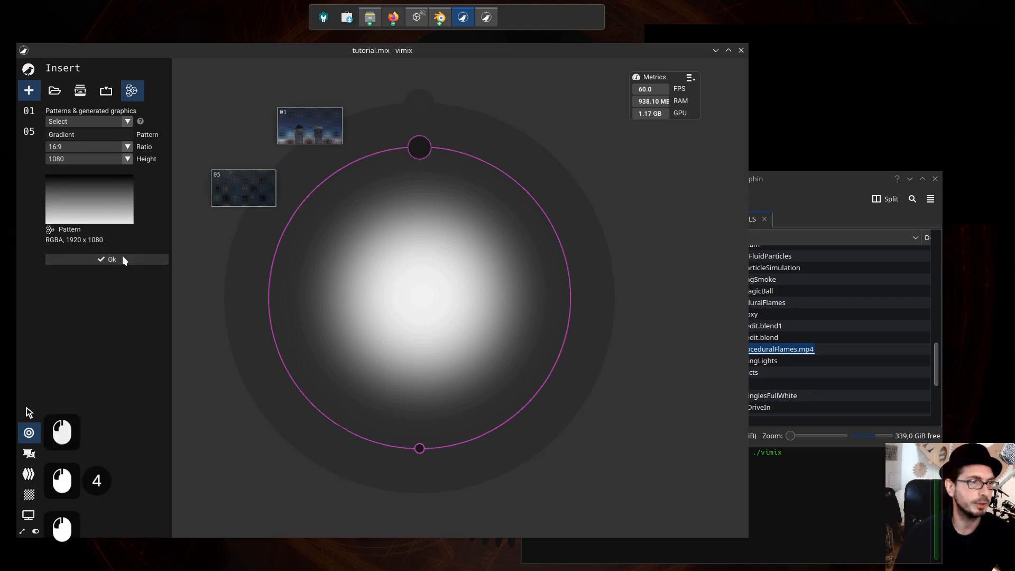
drag(269, 147, 418, 286)
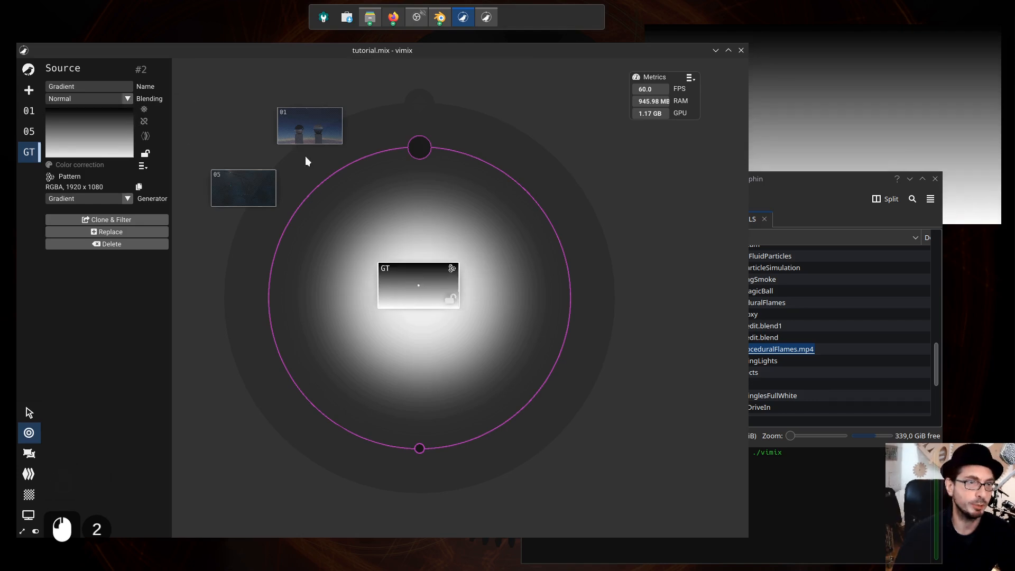
- Set the gradient source's blending to Screen and adjust its position in the mixing circle
click(128, 99)
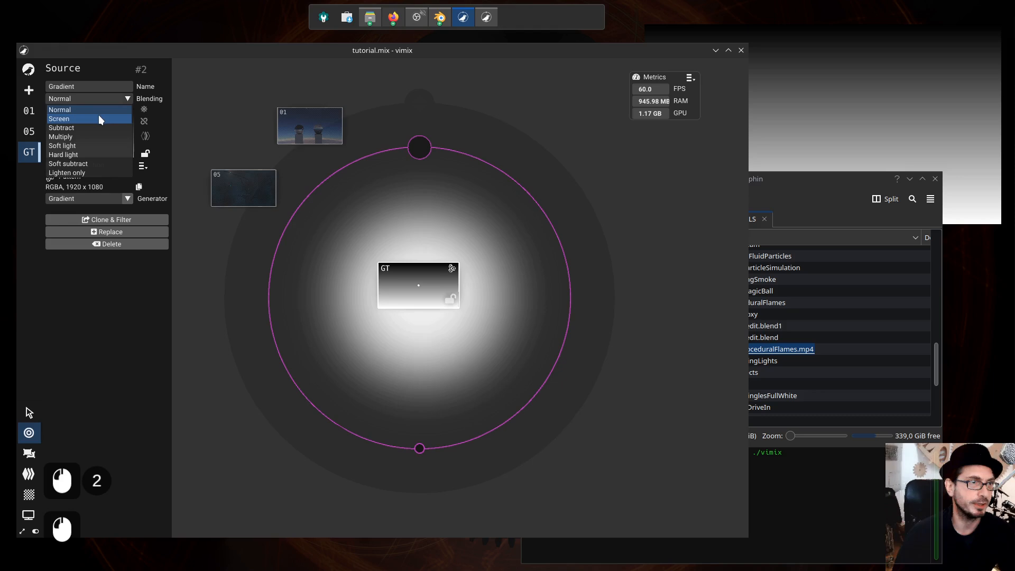
click(96, 118)
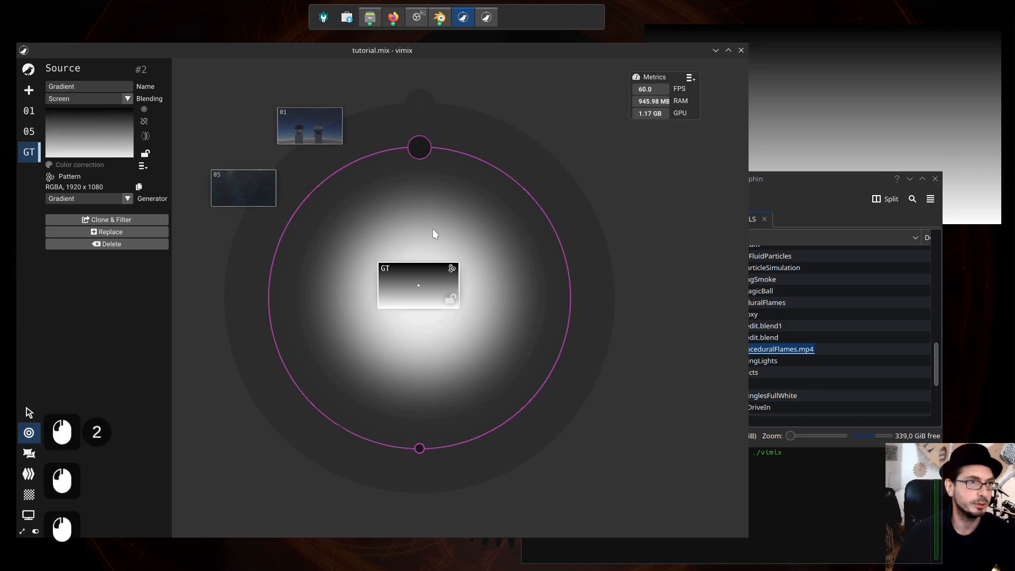
drag(436, 301, 424, 290)
- Bring the gradient source further forward in the Layers view and reposition it near the centre in the Mixing view
click(40, 478)
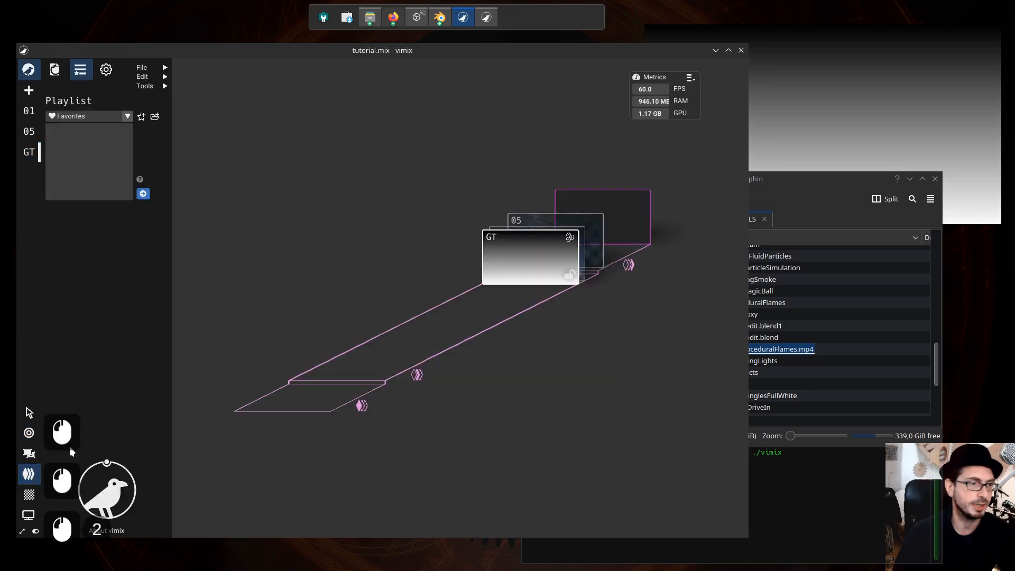
drag(515, 278, 502, 285)
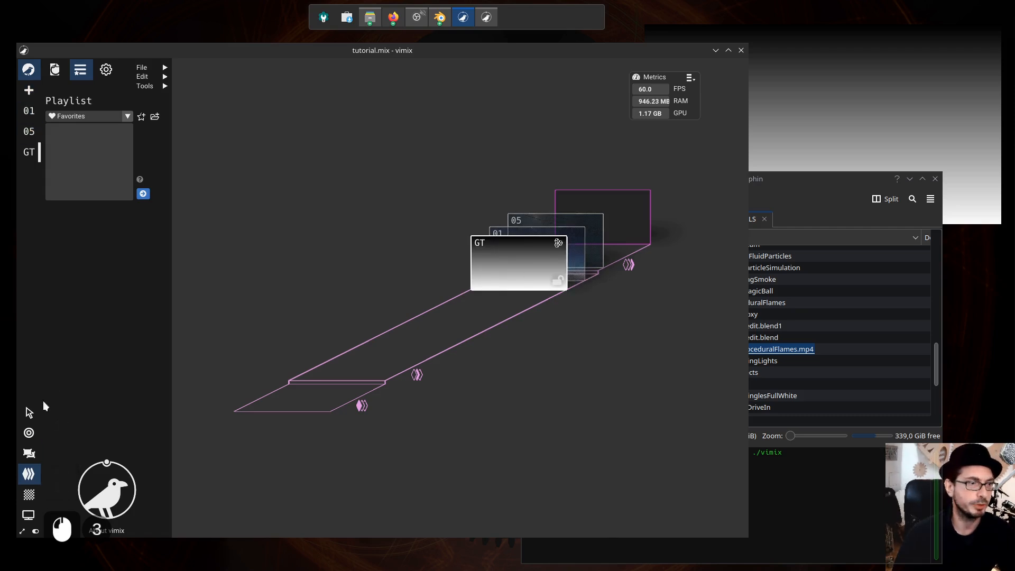
click(29, 434)
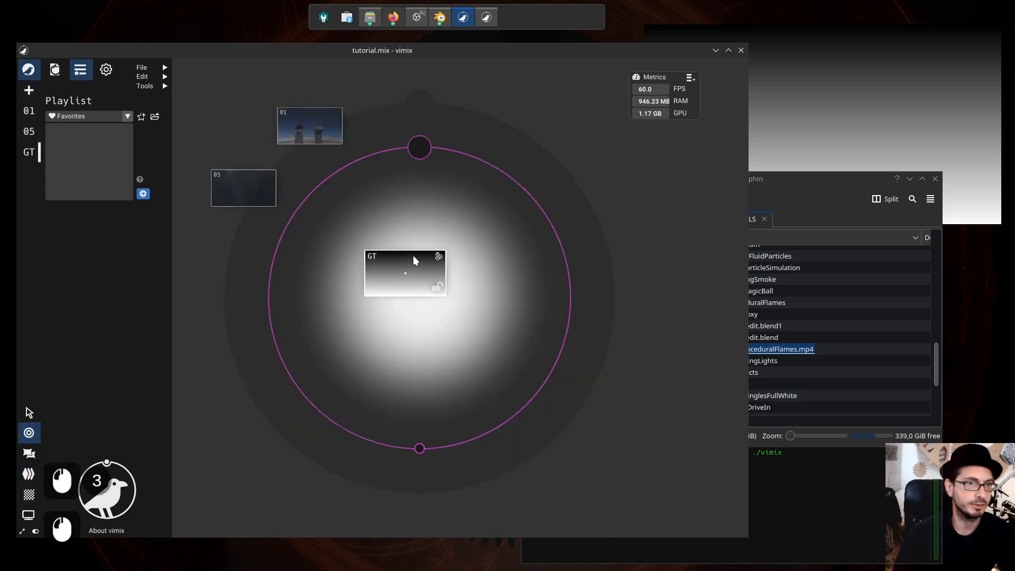
drag(417, 273, 423, 278)
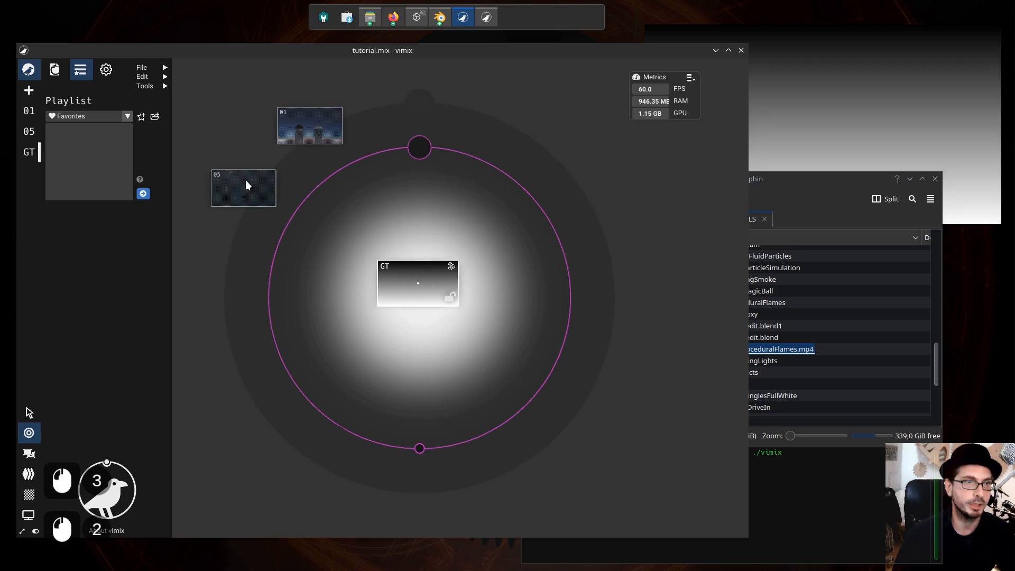
- Move sources 05 and 01 into the bright centre of the mixing circle, above and below the gradient
drag(245, 180, 426, 231)
drag(312, 122, 423, 324)
- Add 06_ProceduralFlames.mp4 from the VISUALS folder in Dolphin as a new source and place it in the mixing circle
click(833, 179)
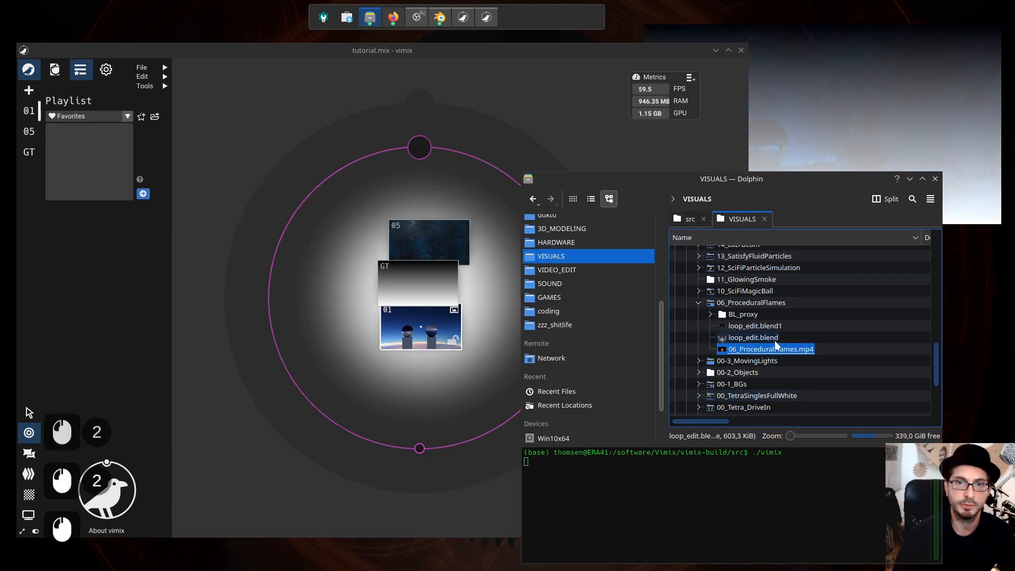
drag(777, 351, 253, 133)
click(334, 273)
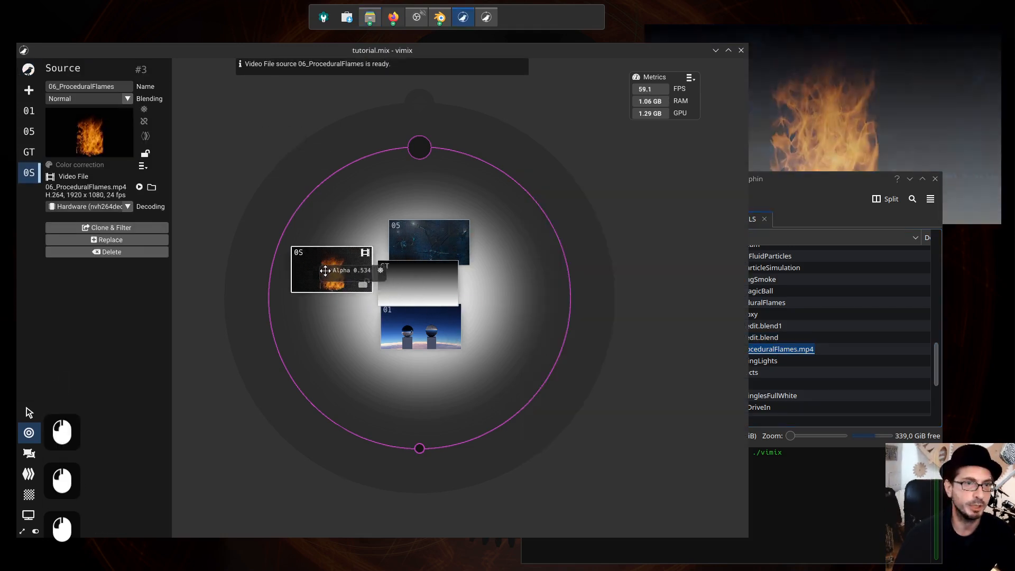
- Spread the four sources around the mixing centre: 05 above, gradient to the right, 01 below and flames to the left
drag(436, 236, 450, 227)
drag(426, 283, 487, 288)
drag(423, 335, 420, 356)
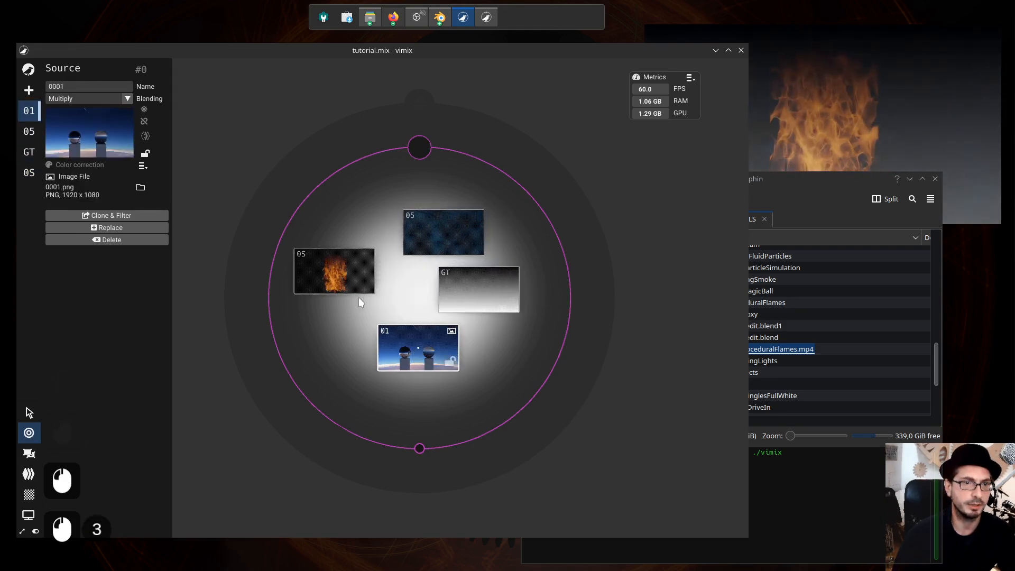
drag(344, 275, 371, 293)
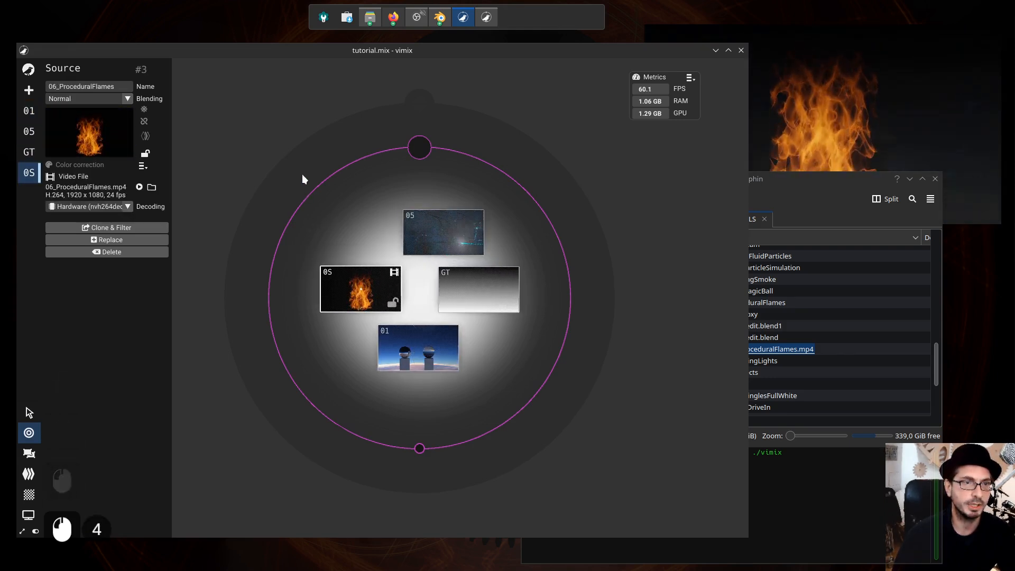
- Open the Player window in User selection mode with no source selected, and move it away from the sources
drag(296, 170, 556, 404)
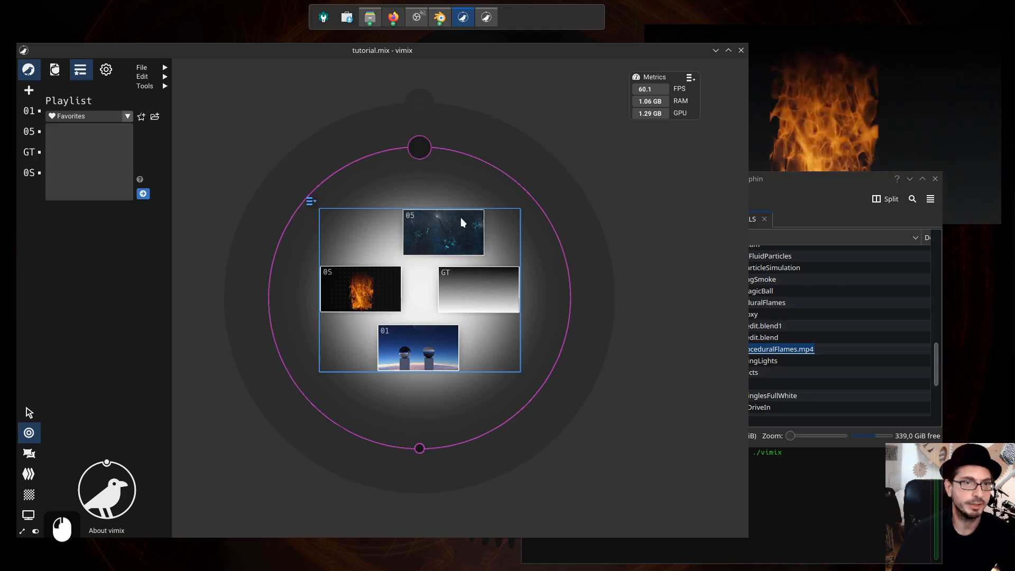
click(598, 178)
key(ctrl+p)
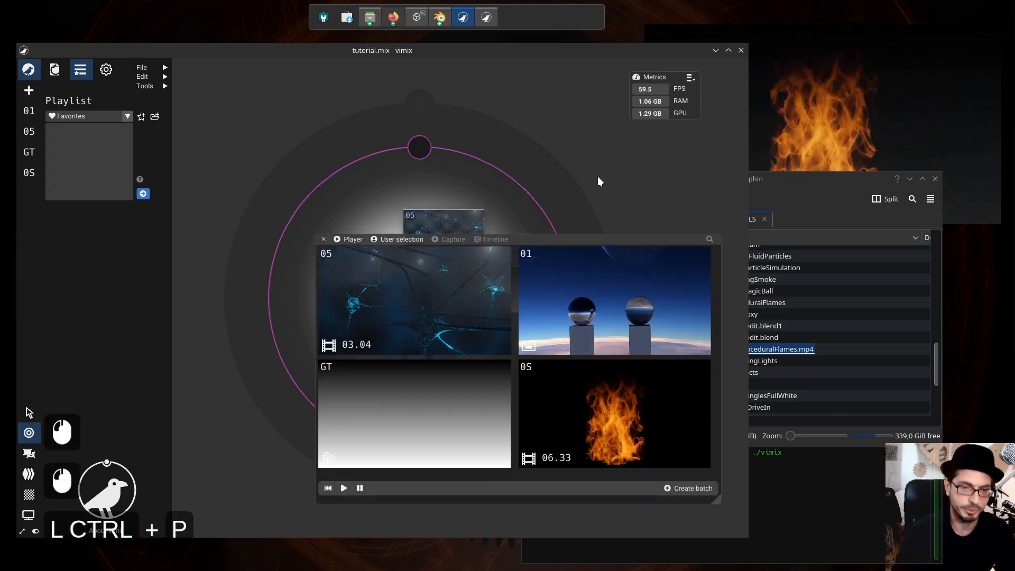
drag(559, 220, 591, 222)
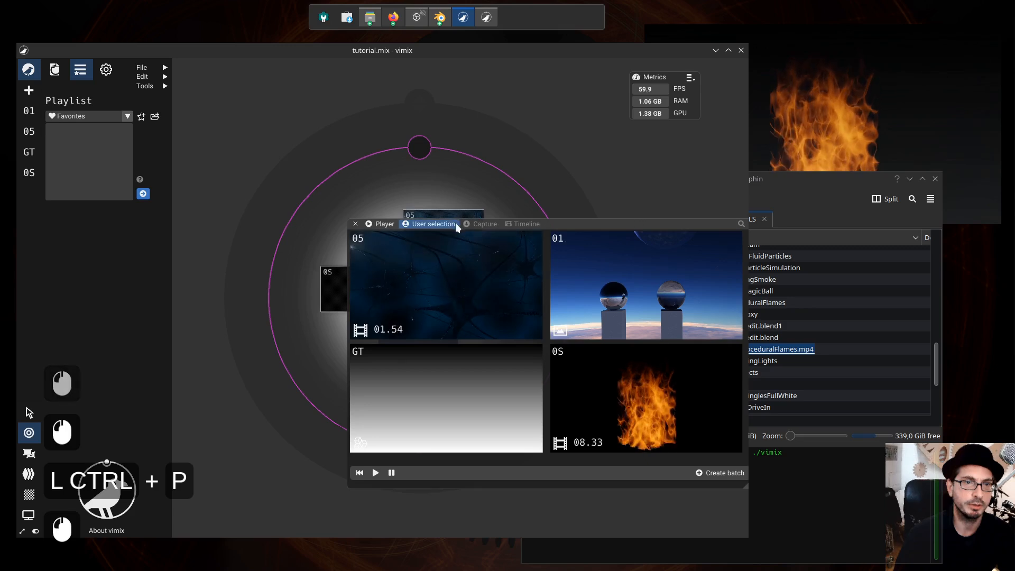
click(429, 224)
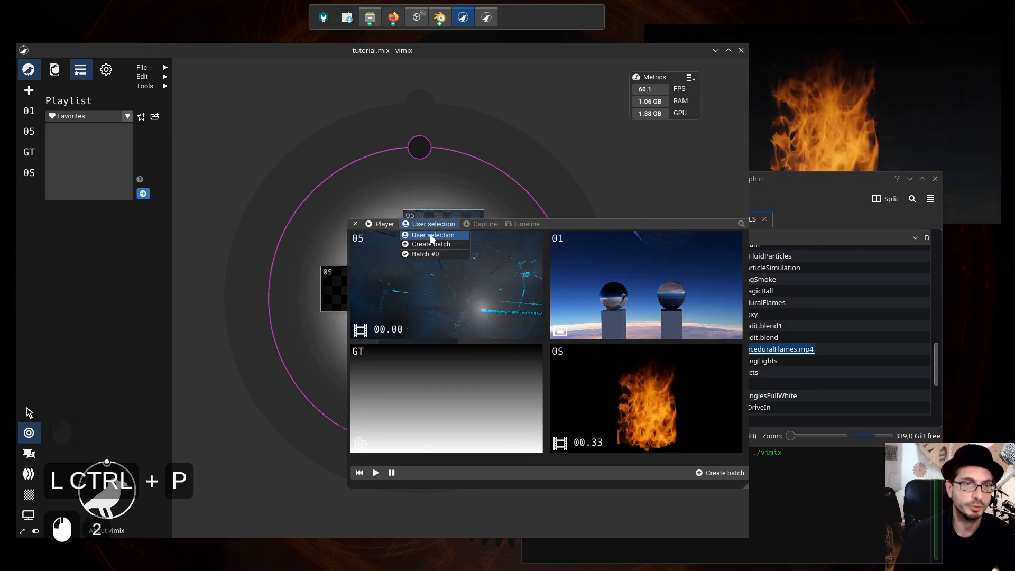
click(429, 235)
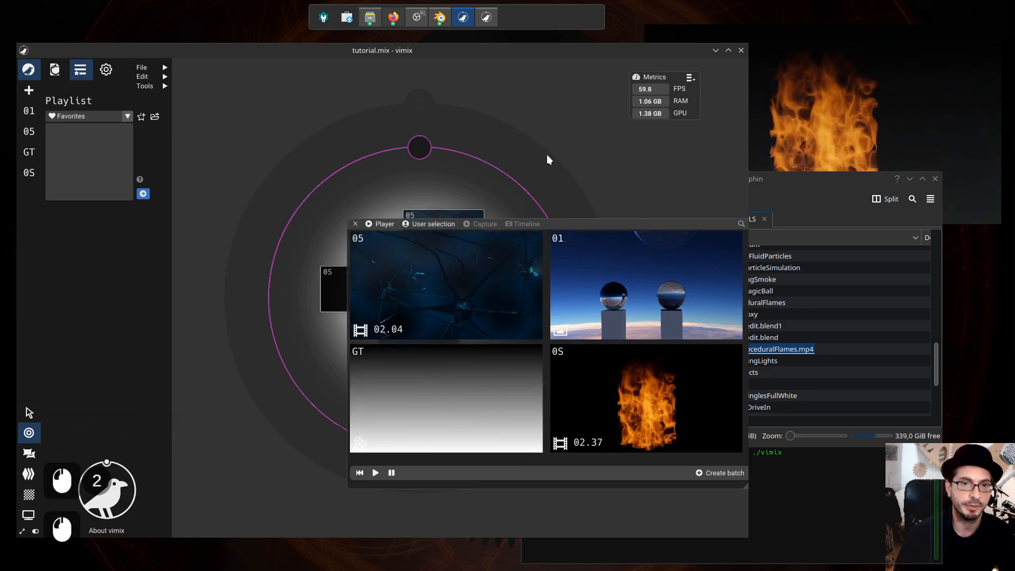
drag(573, 226, 639, 323)
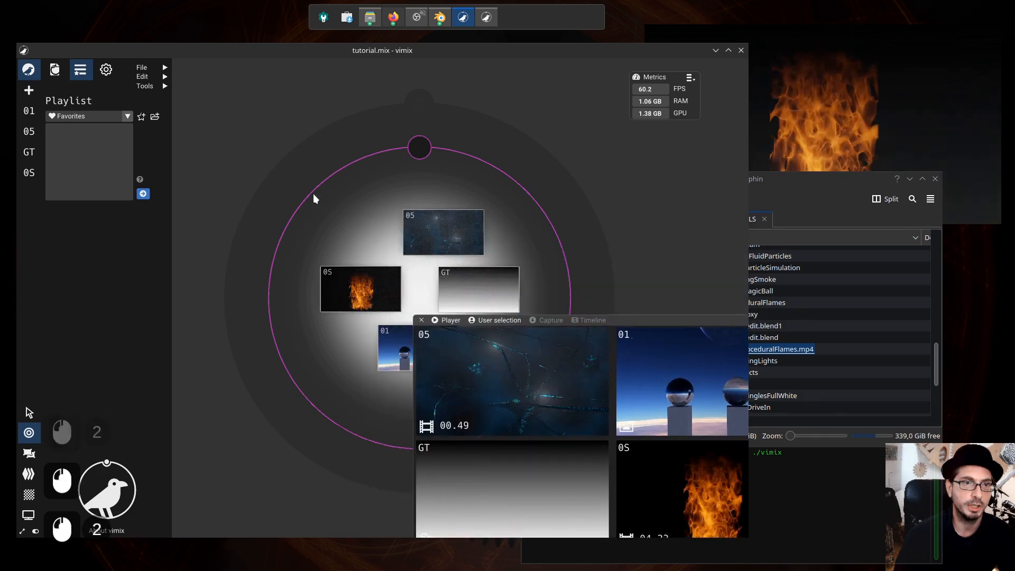
- Select the 05, gradient and flames sources to view them in the Player
drag(283, 152, 534, 313)
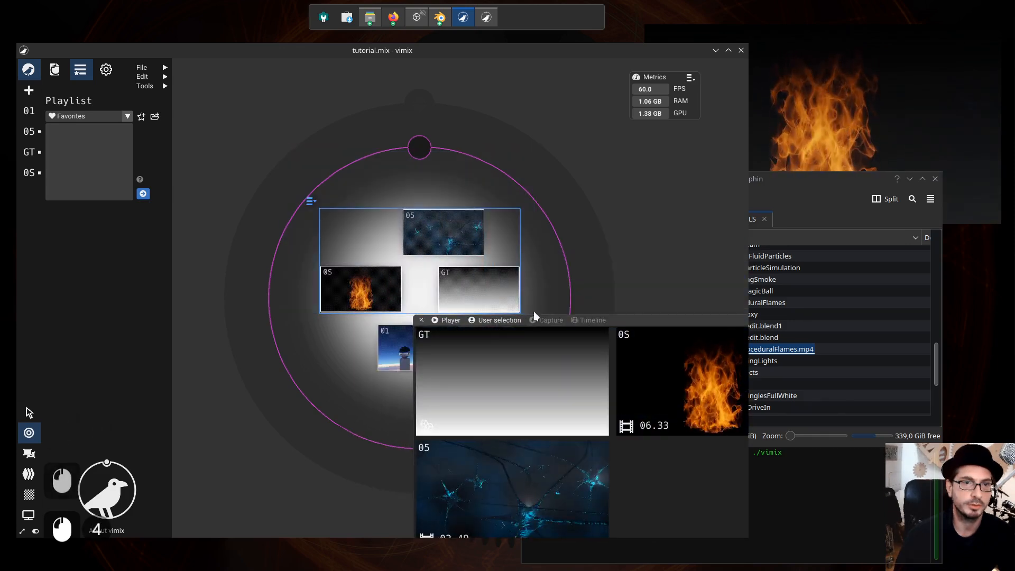
drag(628, 321, 576, 235)
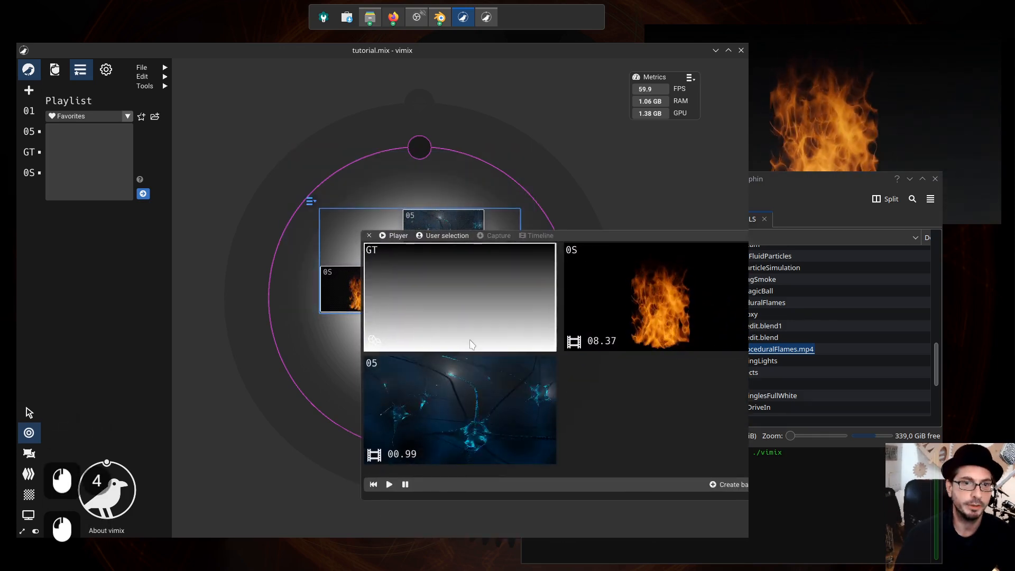
click(453, 236)
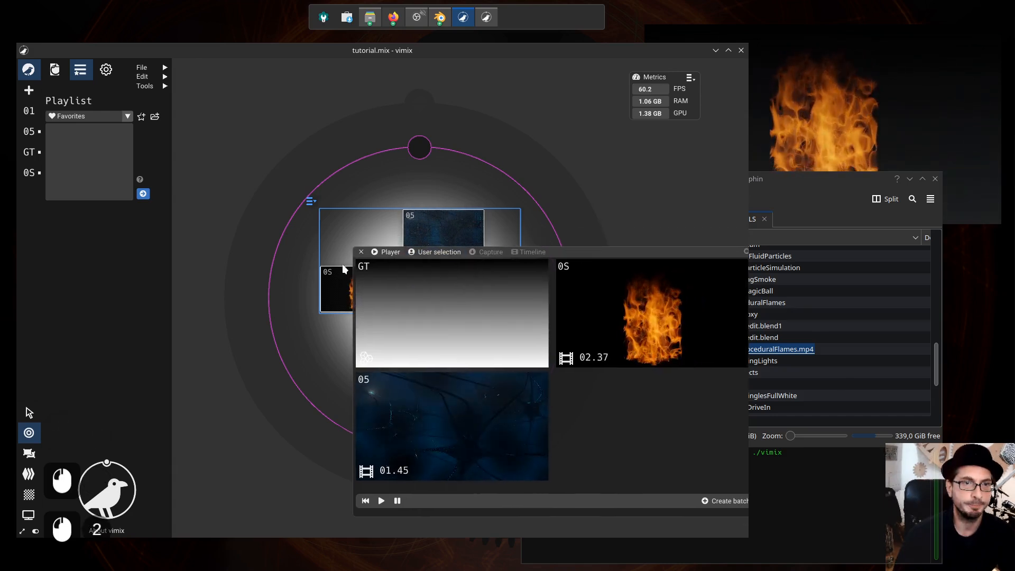
- Clear the selection, close the Player, and link all four sources together
click(296, 161)
drag(268, 141, 539, 408)
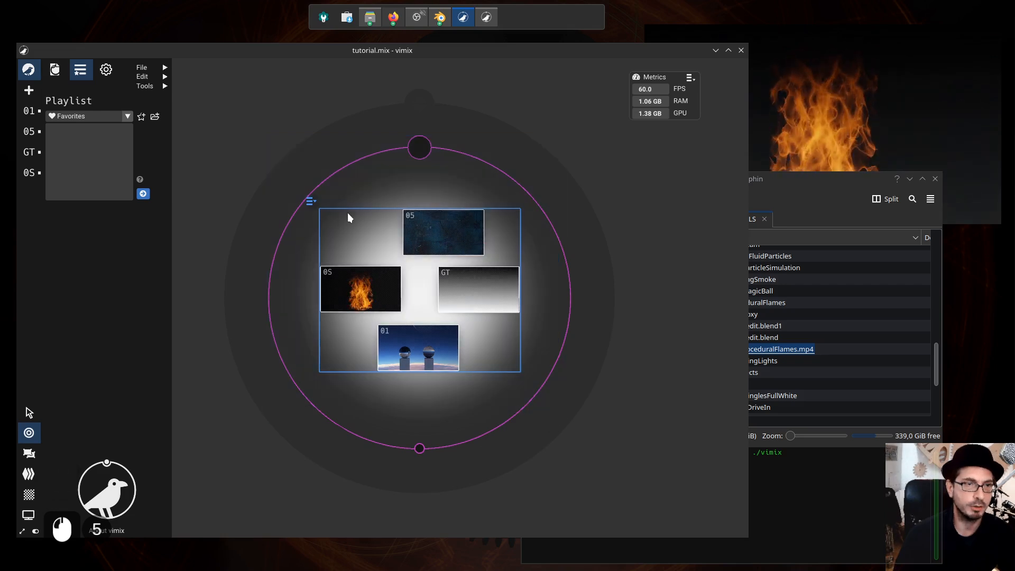
click(314, 202)
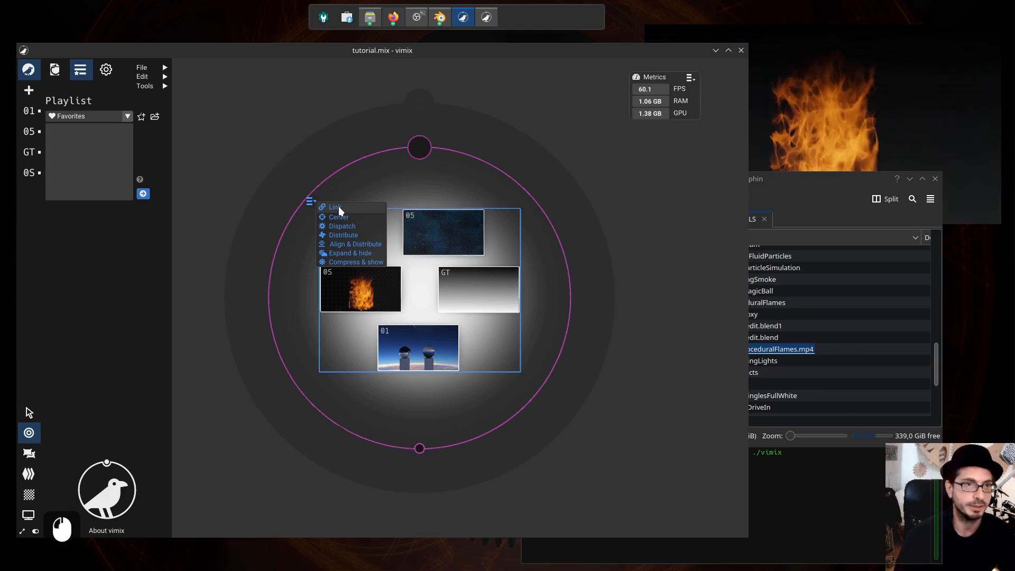
click(339, 206)
- Move source 05 around the mixing centre to rotate the whole linked group, and clear the selection
mouse_move(465, 229)
mouse_down()
mouse_move(432, 226)
mouse_move(454, 246)
mouse_move(492, 252)
mouse_move(363, 260)
mouse_move(463, 284)
mouse_move(447, 235)
mouse_move(460, 224)
mouse_up()
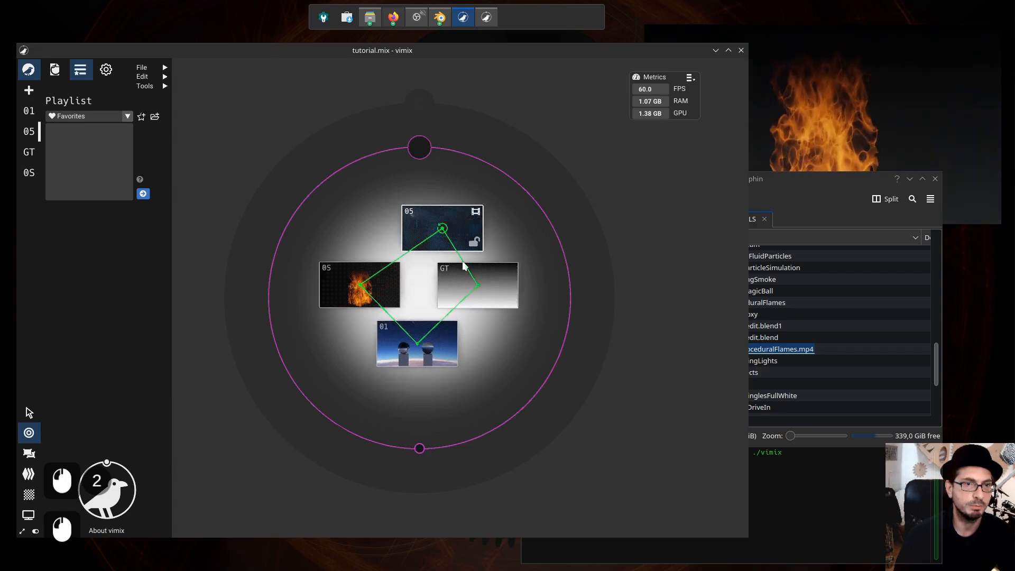
click(456, 232)
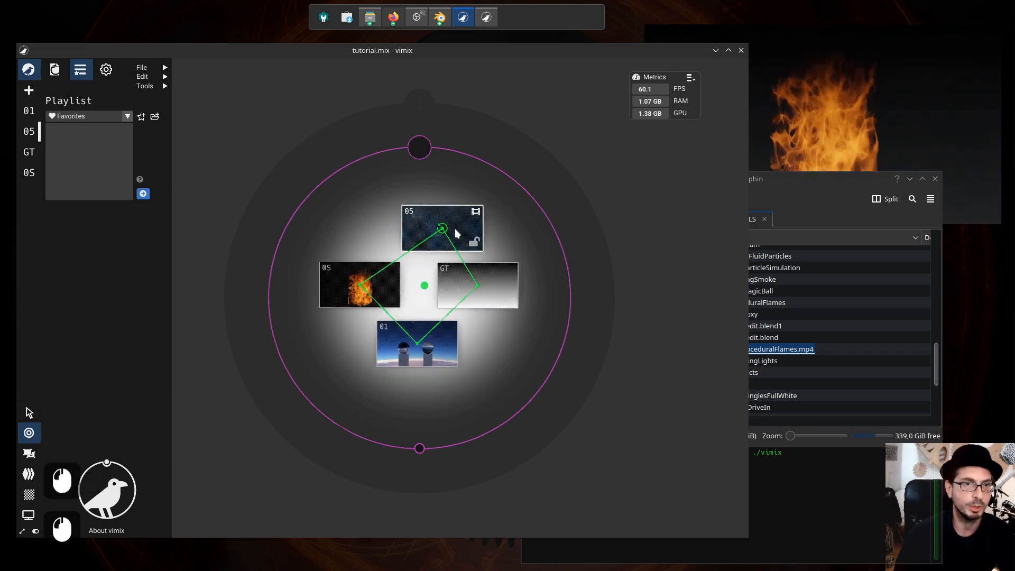
drag(465, 229, 348, 244)
drag(298, 173, 544, 396)
click(630, 318)
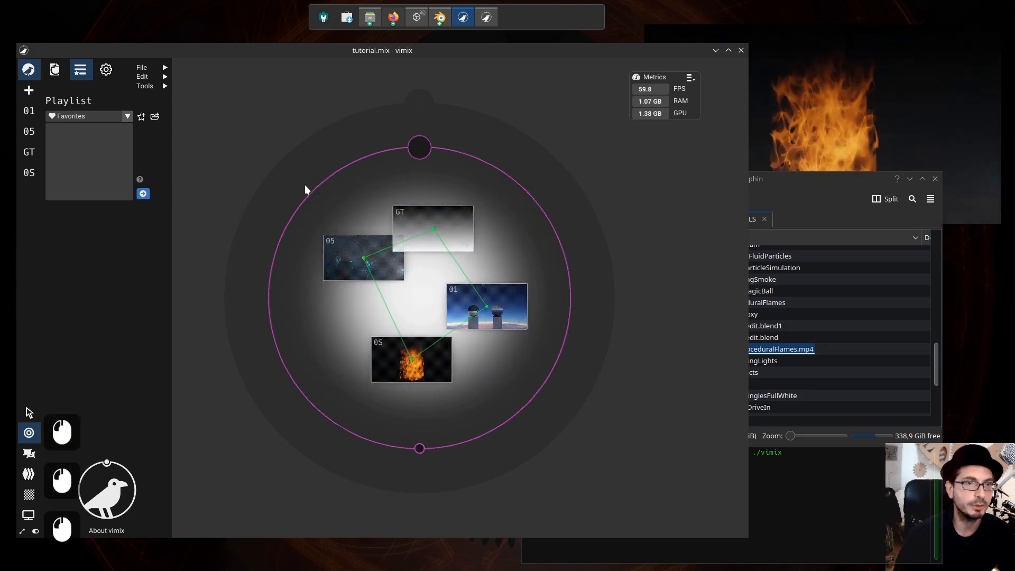
- Select all four linked sources and center the group in the mixing circle
drag(303, 169, 555, 420)
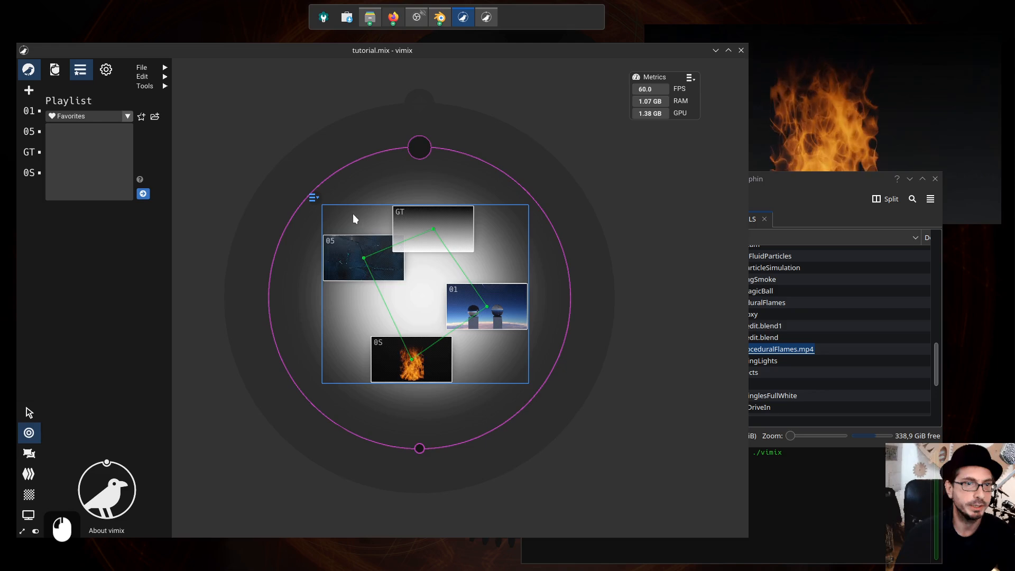
click(314, 198)
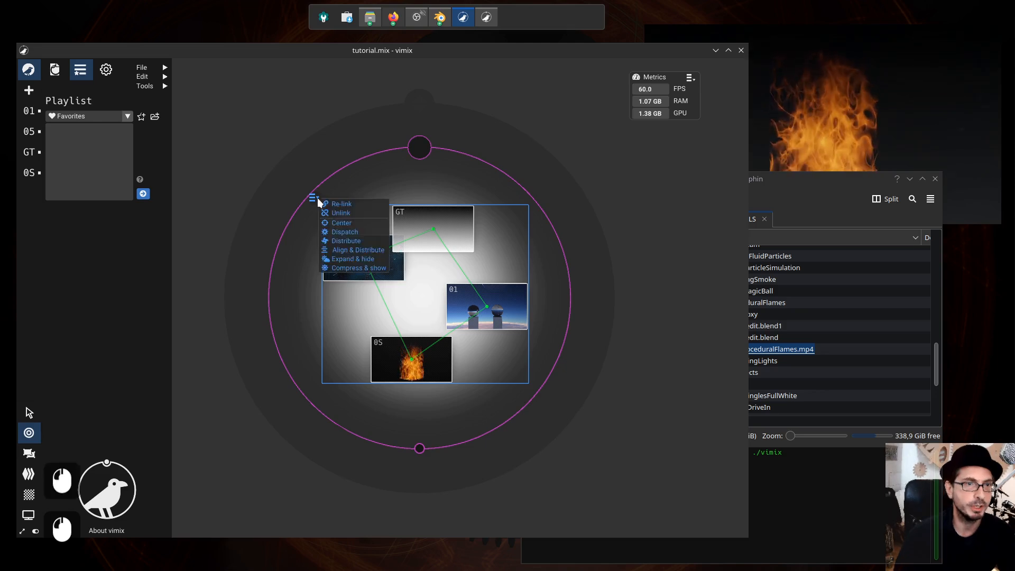
click(348, 222)
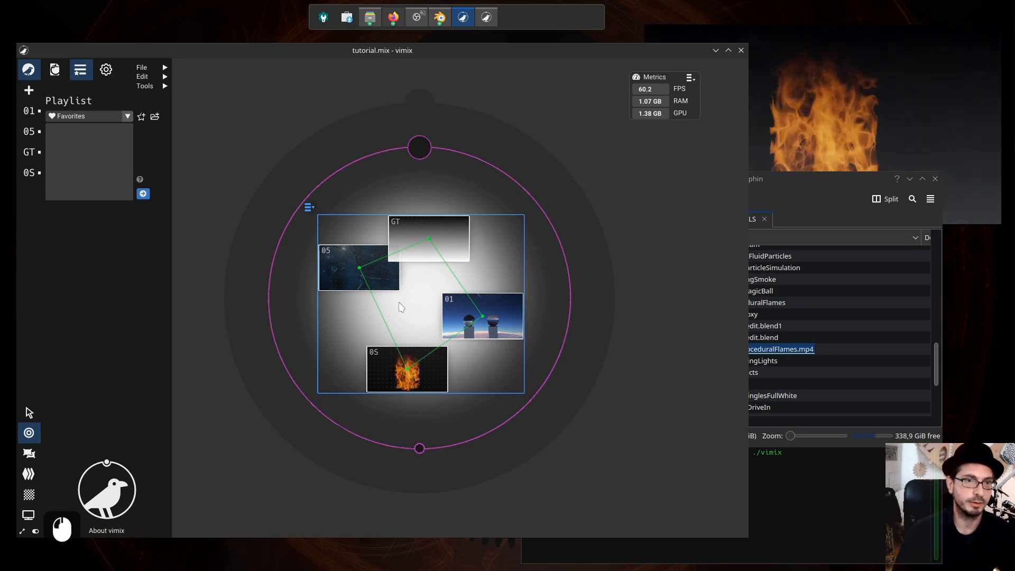
- Dispatch the four sources around the mixing circle, and move 05 inward to pull the linked group back toward the centre
click(312, 205)
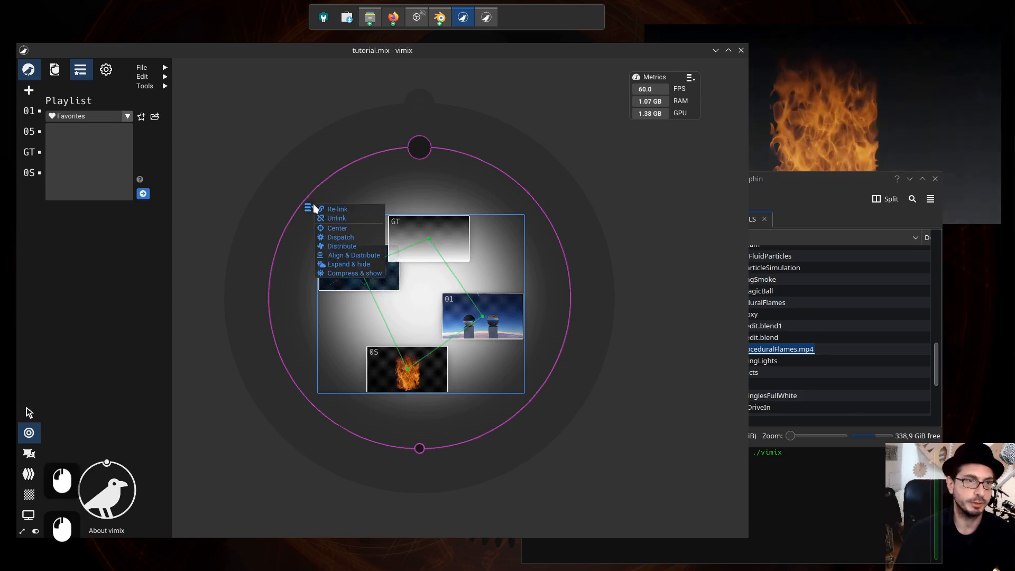
click(347, 236)
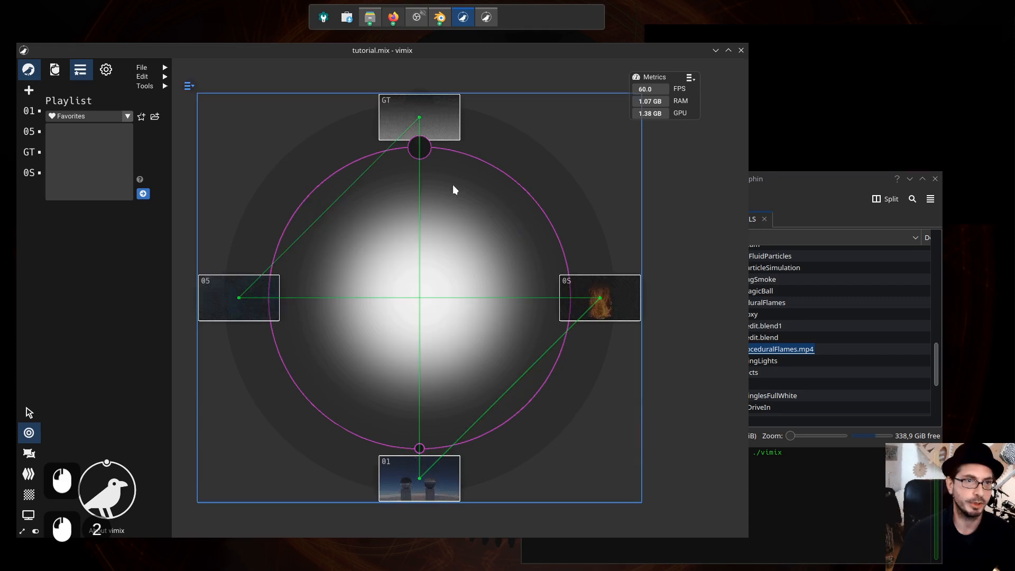
drag(239, 308, 345, 273)
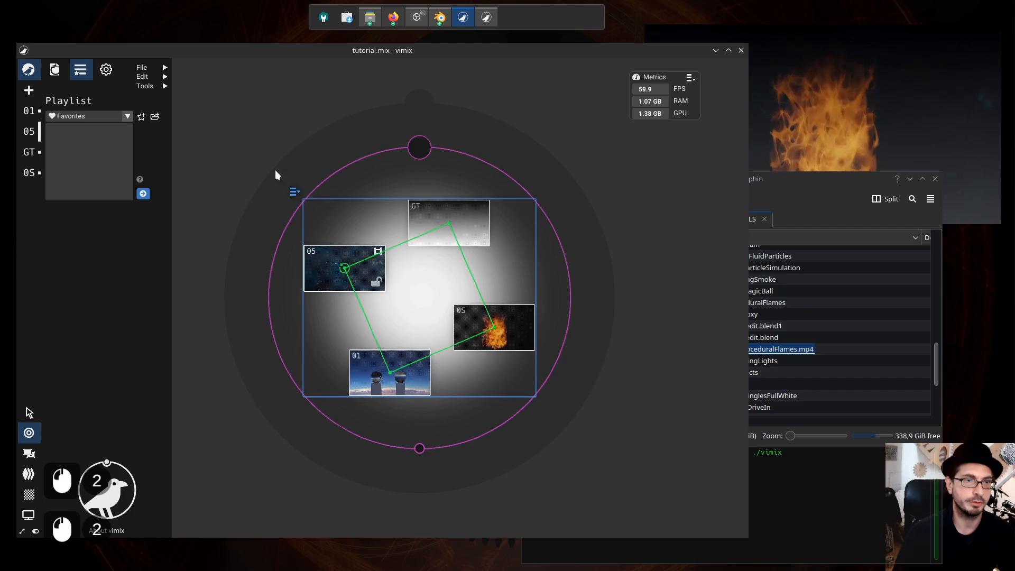
- Distribute the four linked sources evenly around the mixing centre and clear the selection
click(294, 191)
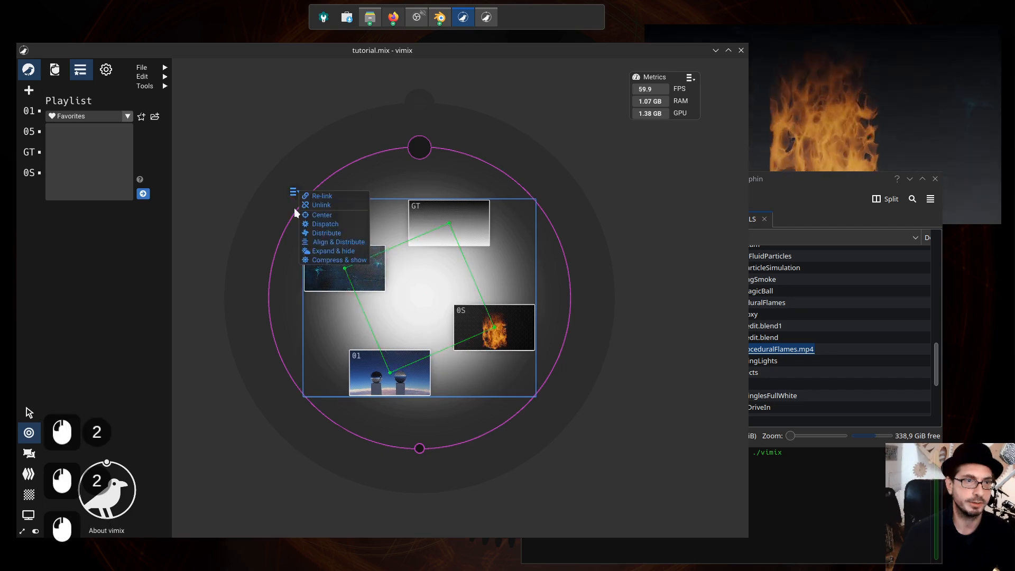
click(334, 234)
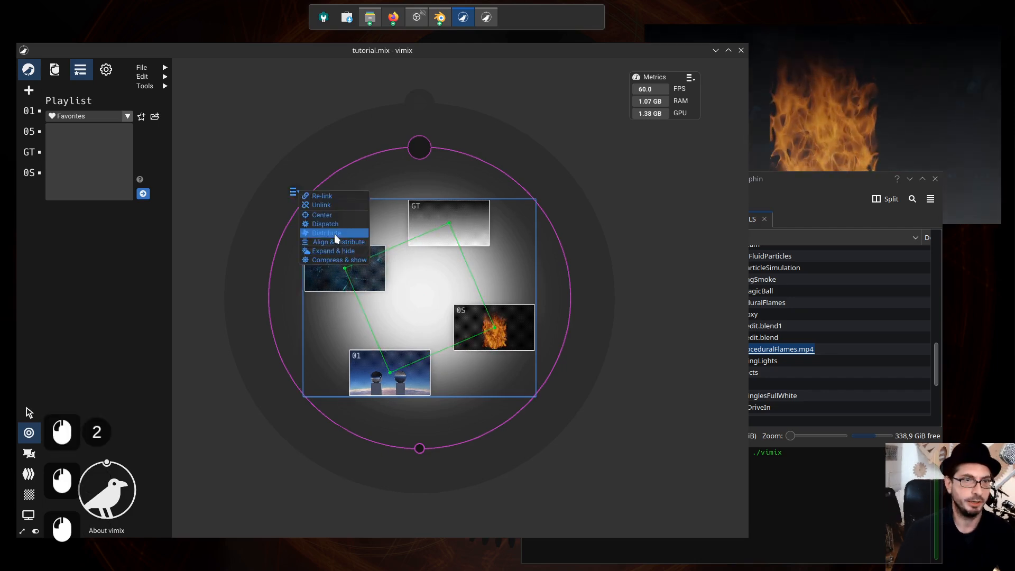
click(596, 282)
- Select all four linked sources in the mixing circle and unlink them
drag(262, 145, 579, 446)
click(293, 186)
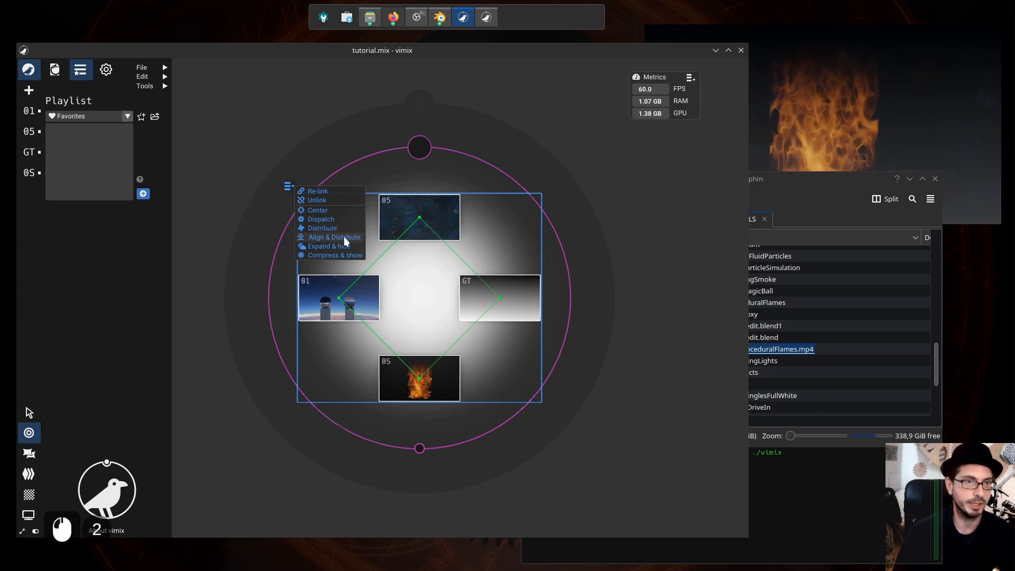
click(322, 201)
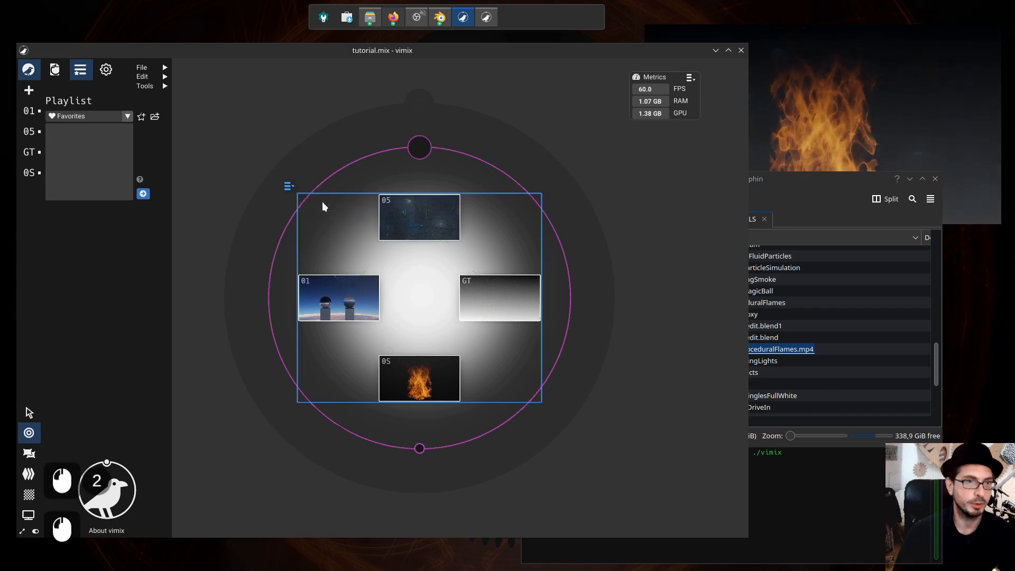
- Move the unlinked group to the circle's left side and place 01, 0S and GT individually in an uneven column below 05
drag(424, 218, 269, 179)
click(397, 236)
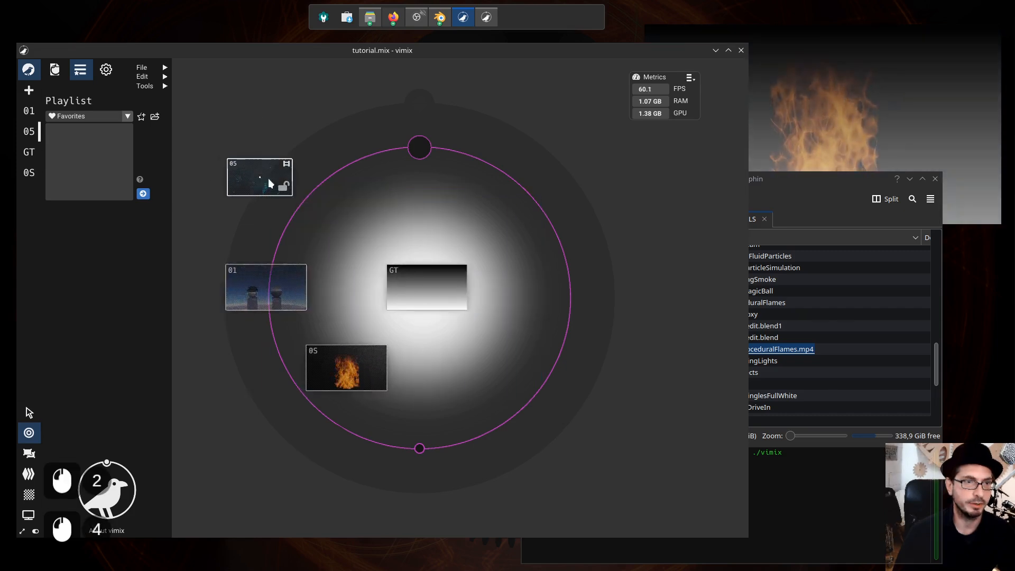
drag(265, 289, 288, 275)
drag(370, 371, 339, 418)
mouse_move(430, 309)
mouse_down()
mouse_move(242, 376)
mouse_move(252, 369)
mouse_up()
- Select all four scattered sources and line them up with Align & Distribute
mouse_move(197, 127)
mouse_down()
mouse_move(321, 432)
mouse_move(376, 394)
mouse_up()
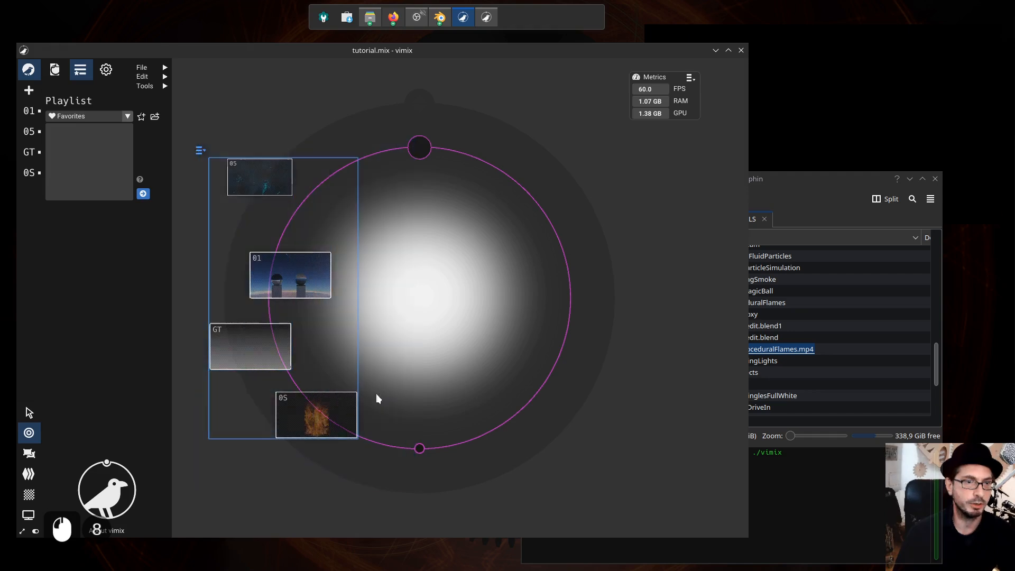
click(200, 151)
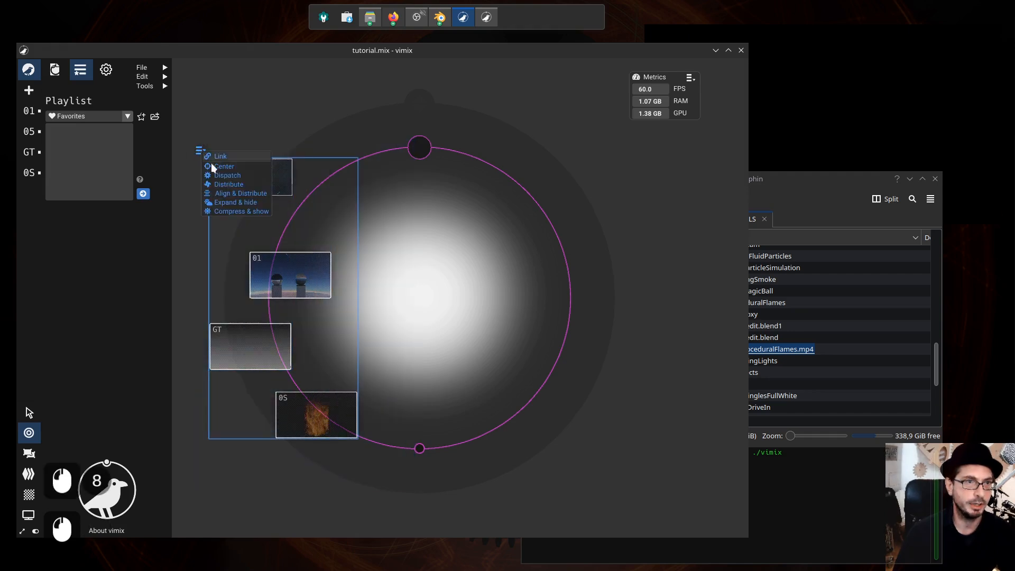
click(245, 193)
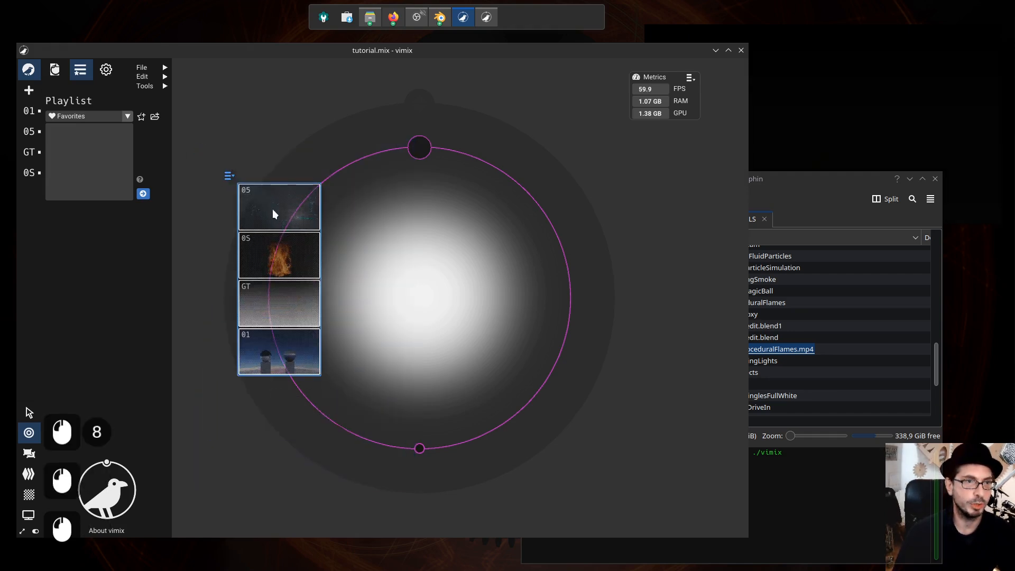
- Move the aligned column of sources to the middle of the mixing circle and apply Expand & hide to it
drag(268, 212, 406, 221)
click(373, 193)
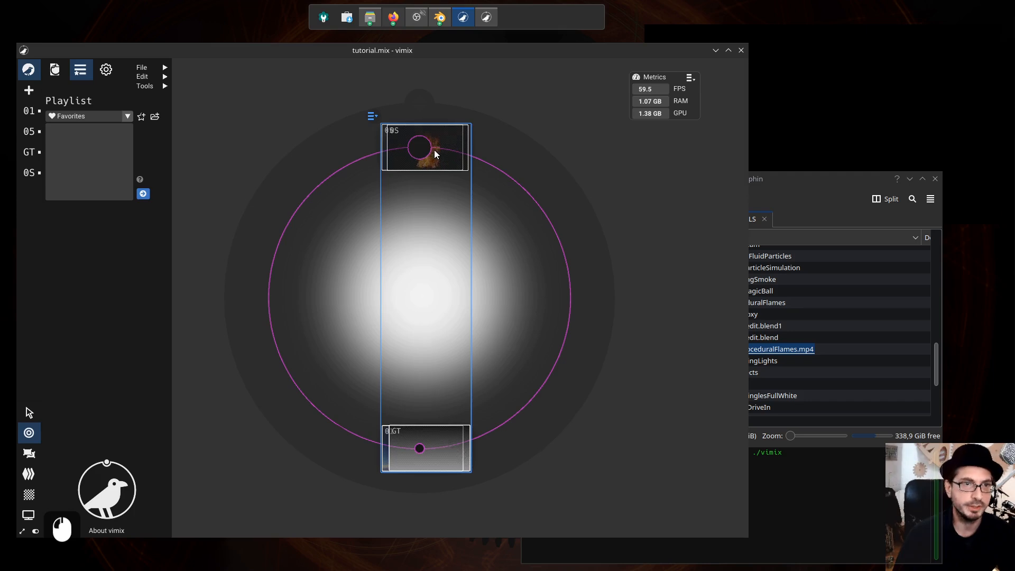
- Bring the four hidden sources back to the mixing centre with Compress & show and clear the selection
click(372, 116)
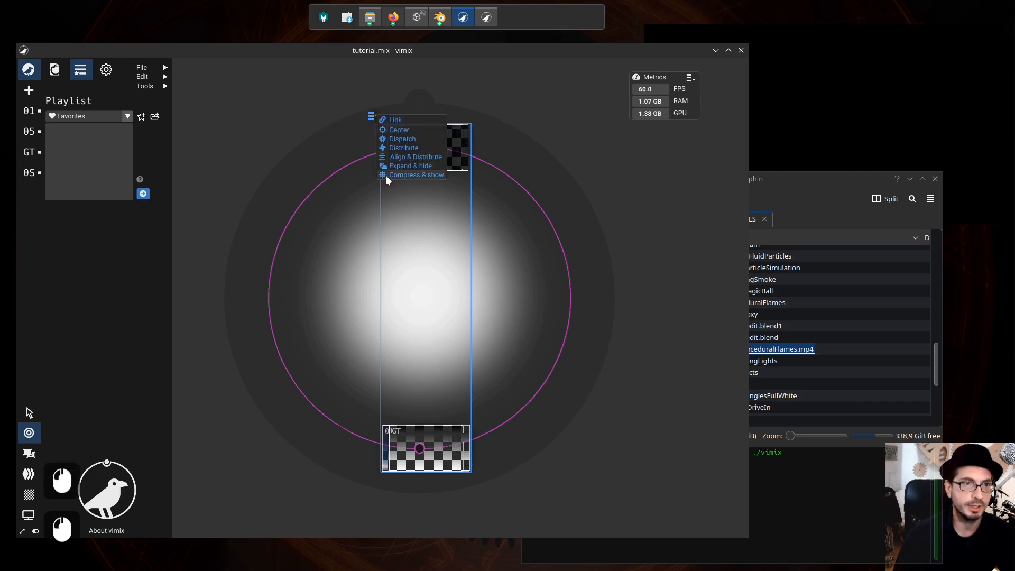
click(433, 176)
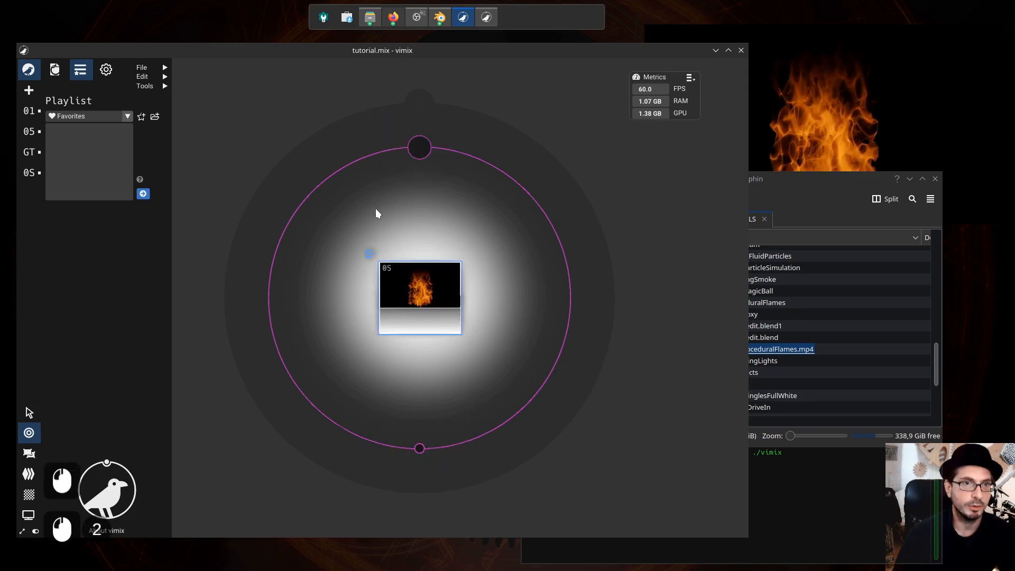
click(425, 369)
- Select all the sources stacked at the mixing centre, shift them, and link them together
drag(351, 220, 483, 391)
drag(422, 289, 482, 271)
click(390, 249)
click(413, 257)
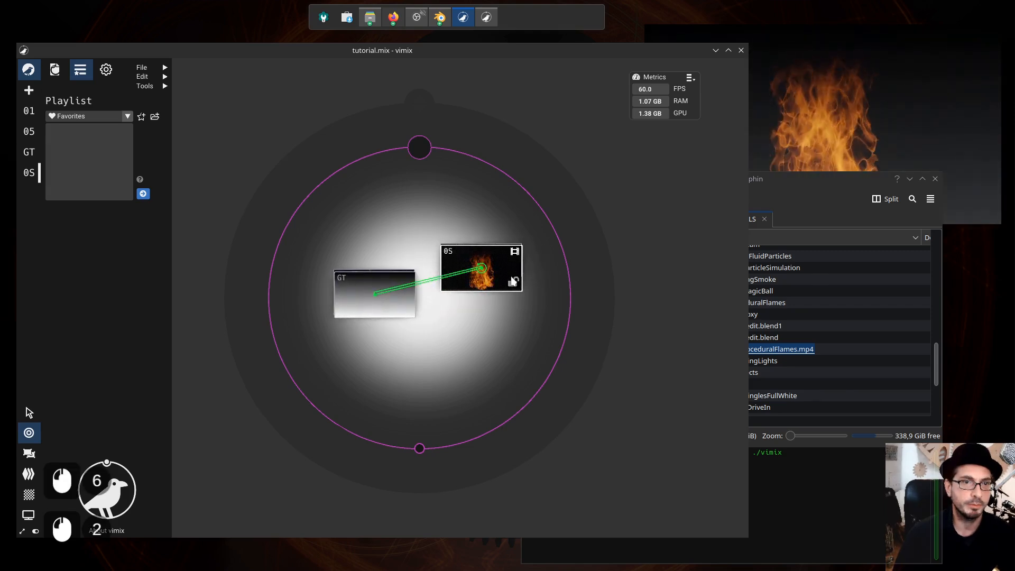
- Shift the linked group around the mixing centre by moving 0S and GT, placing GT to the right of 0S
click(484, 292)
mouse_move(484, 292)
mouse_down()
mouse_move(487, 333)
mouse_move(482, 298)
mouse_up()
click(374, 299)
mouse_move(373, 286)
mouse_down()
mouse_move(381, 267)
mouse_move(374, 274)
mouse_up()
click(490, 278)
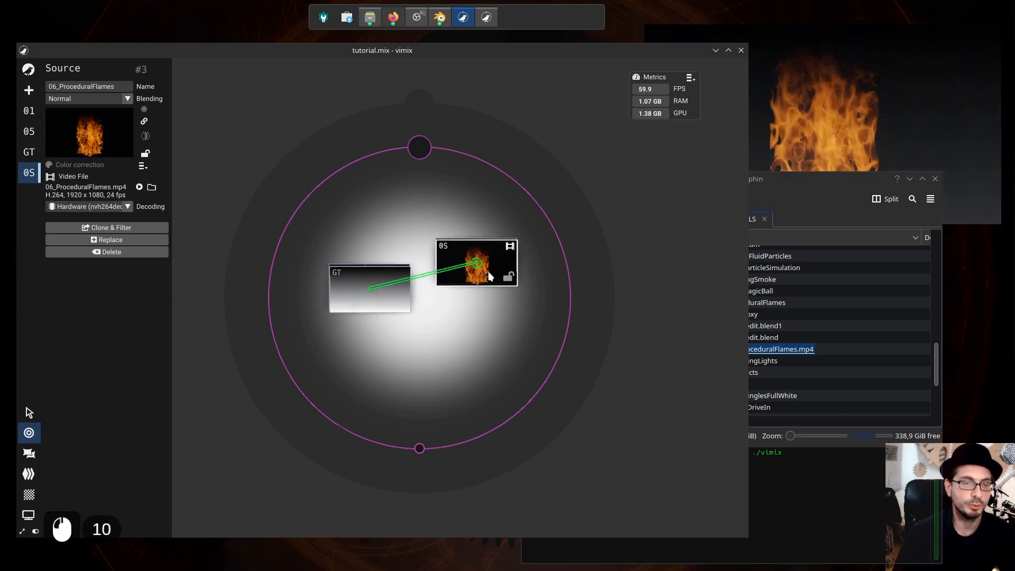
click(482, 273)
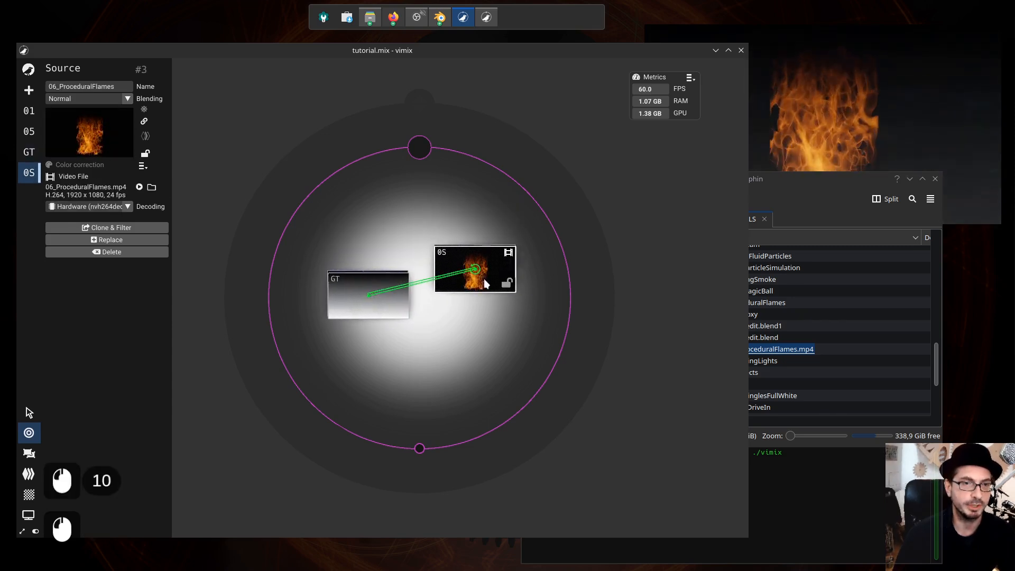
drag(483, 273, 505, 278)
click(389, 289)
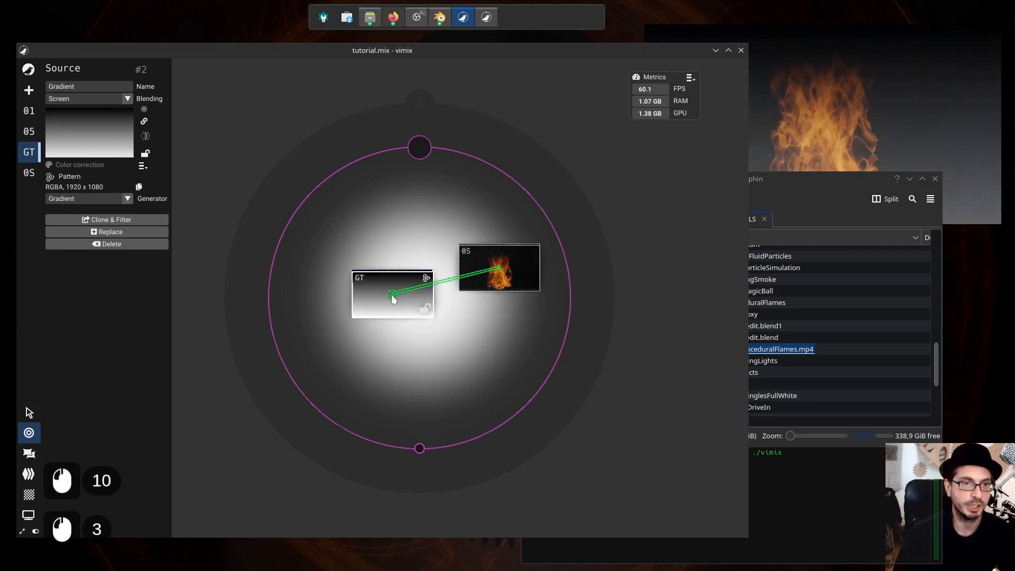
drag(394, 300, 478, 305)
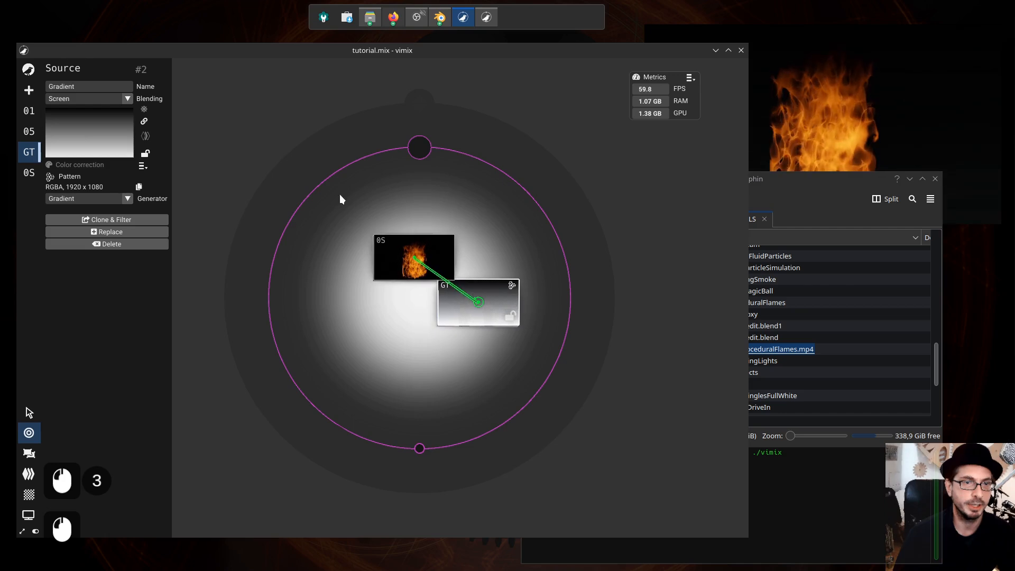
- Select all the linked sources, unlink them, and clear the selection
drag(339, 194, 603, 378)
click(365, 225)
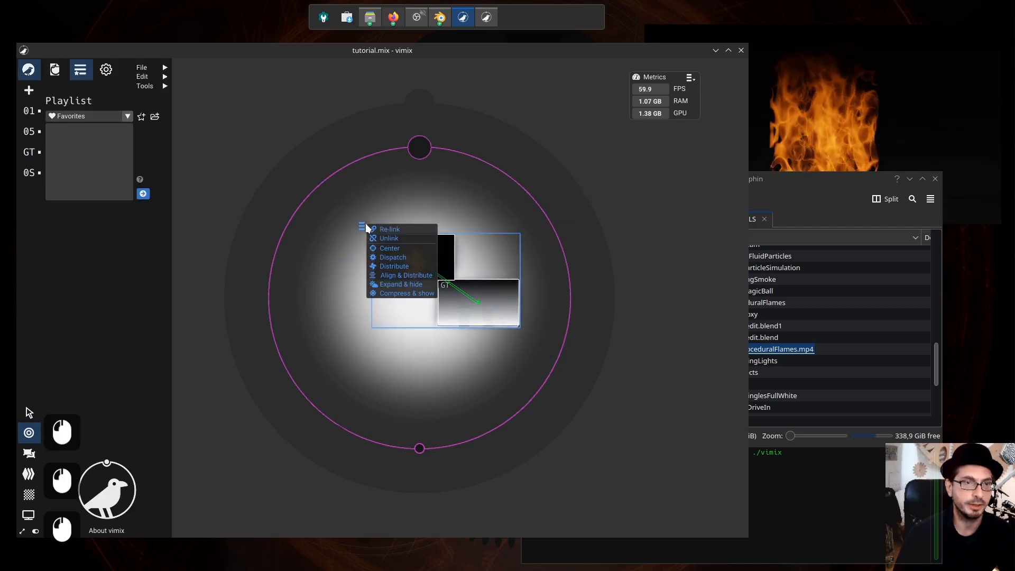
click(397, 239)
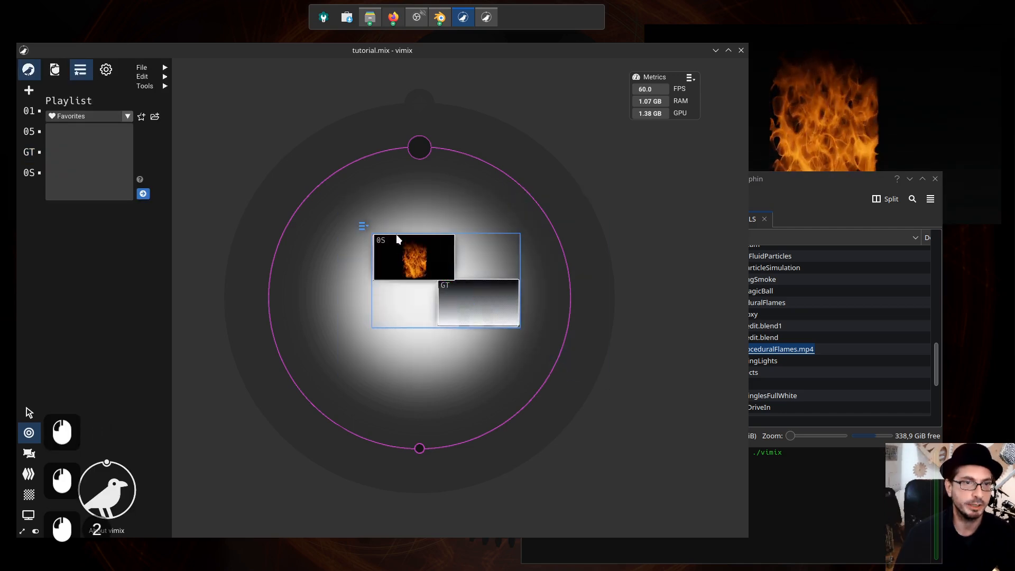
click(437, 261)
- Spread the four unlinked sources apart inside the mixing circle, and bring 0S and 05 back closer to the centre
drag(437, 261, 481, 220)
mouse_move(494, 299)
mouse_down()
mouse_move(421, 317)
mouse_move(505, 315)
mouse_up()
drag(421, 256, 377, 255)
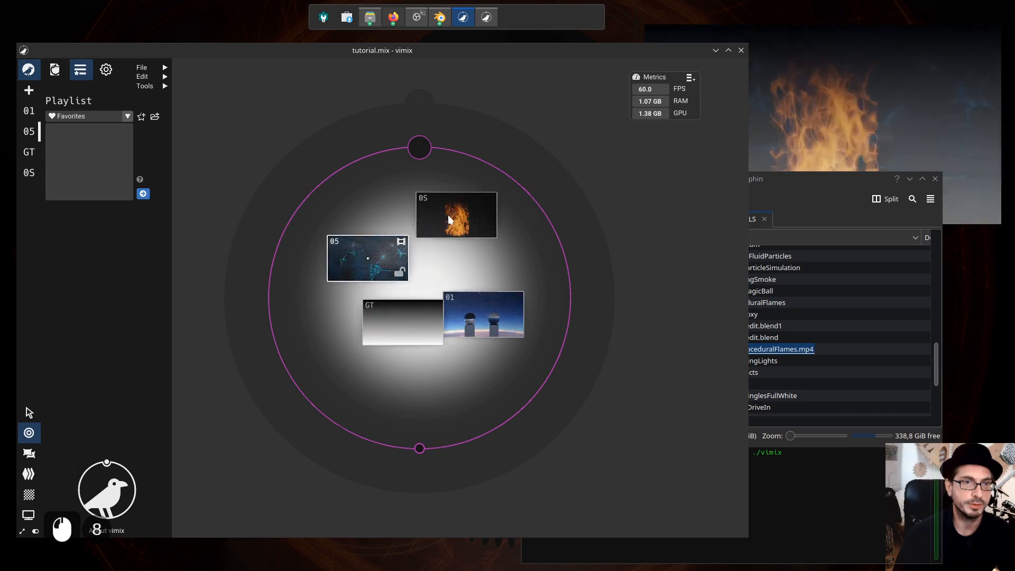
drag(449, 220, 469, 261)
drag(379, 257, 400, 263)
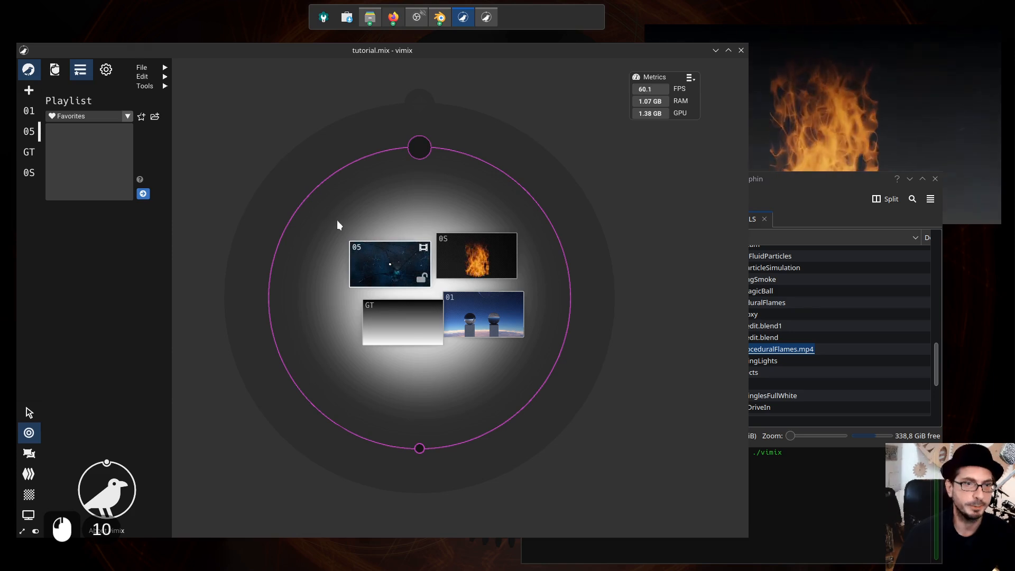
click(338, 220)
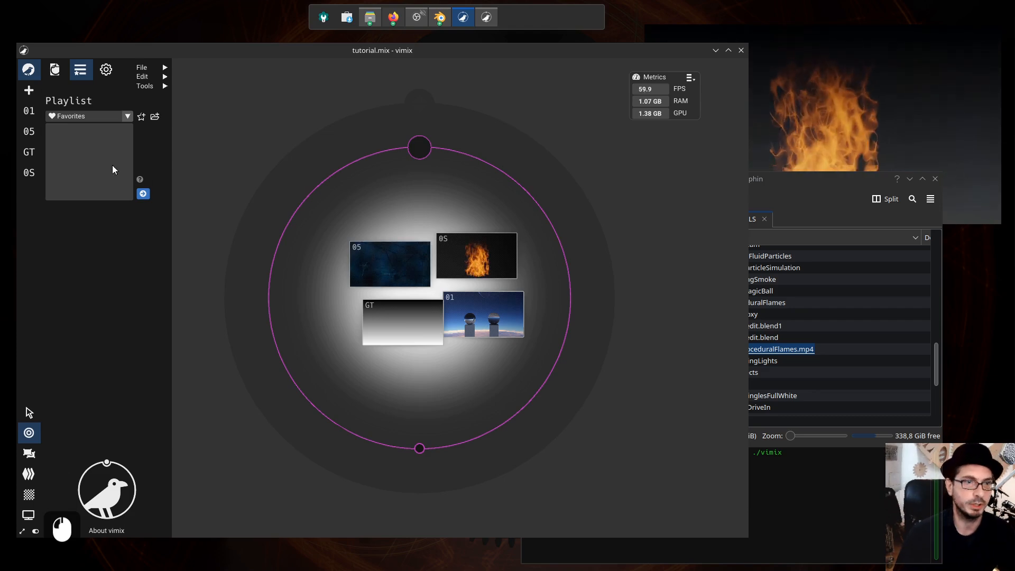
- Move 05, 0S, GT and 01 outward one by one so that they are spaced around the mixing centre
drag(396, 266, 370, 239)
drag(473, 254, 468, 238)
drag(428, 322, 391, 326)
drag(488, 311, 494, 336)
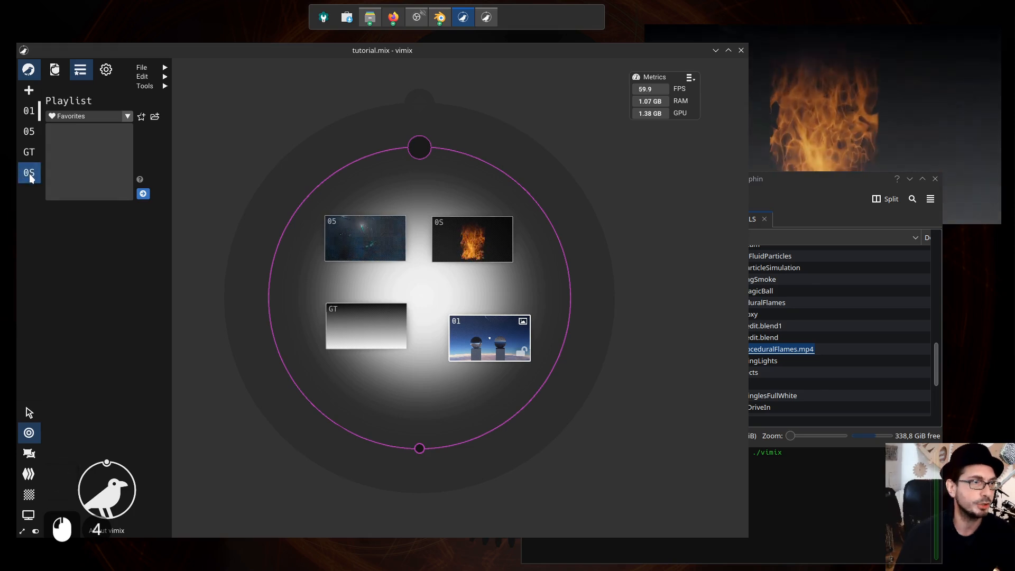
- Examine each source in turn by selecting 05 and 01 in the mixing circle and viewing the properties of all four sources
mouse_move(30, 174)
click(379, 241)
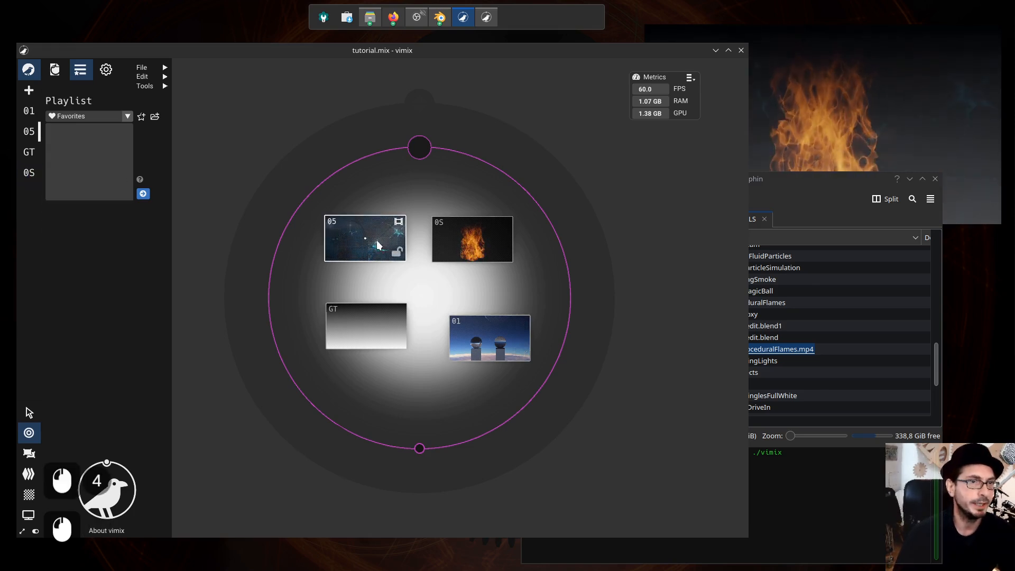
click(498, 342)
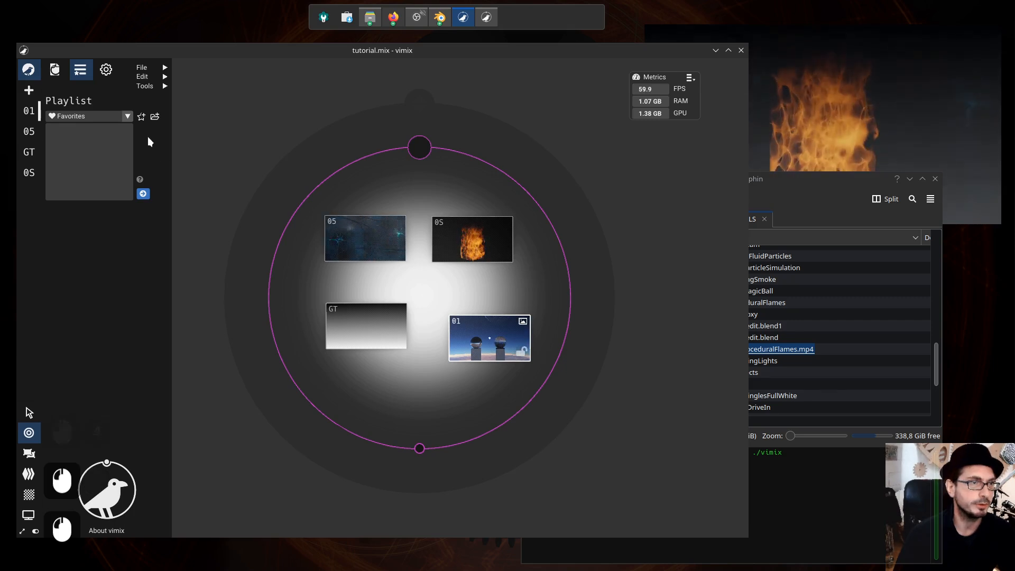
click(31, 131)
click(29, 153)
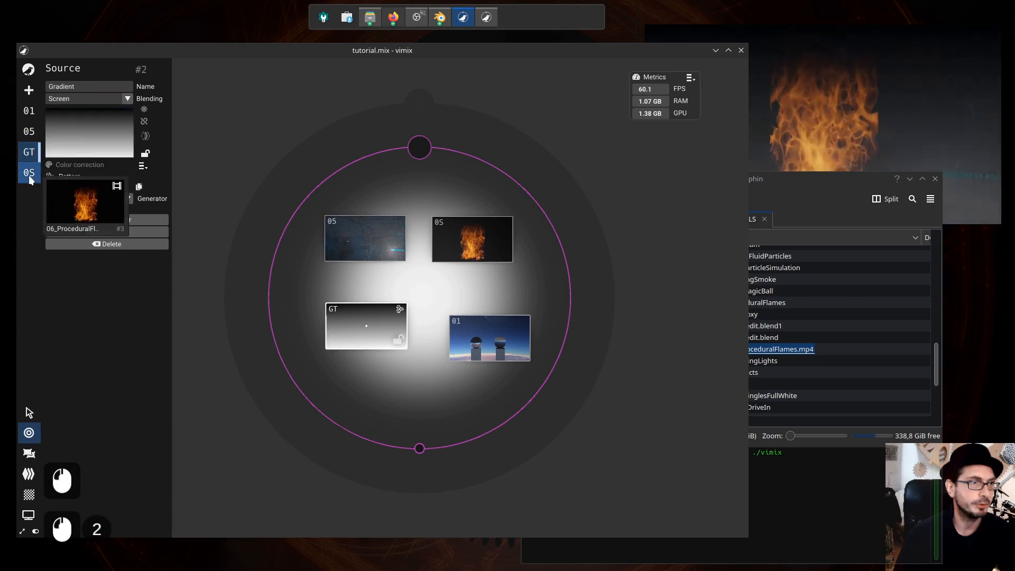
click(29, 175)
click(30, 111)
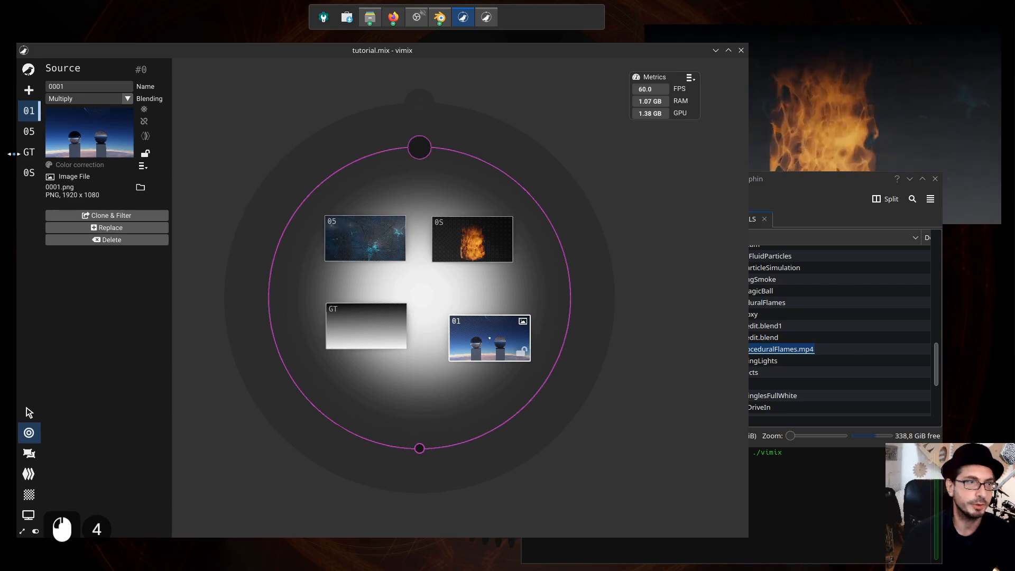
click(28, 134)
click(29, 153)
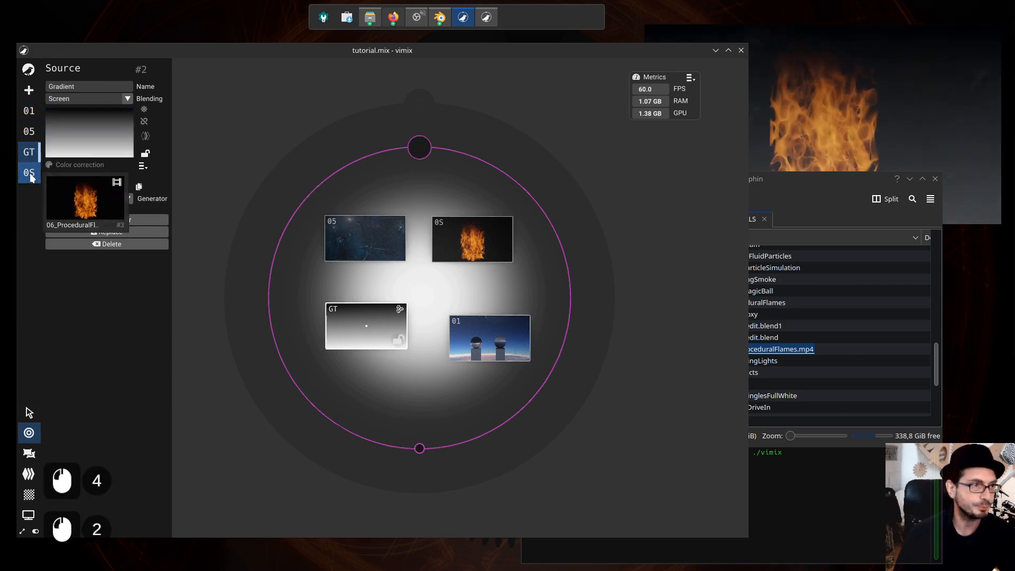
click(30, 173)
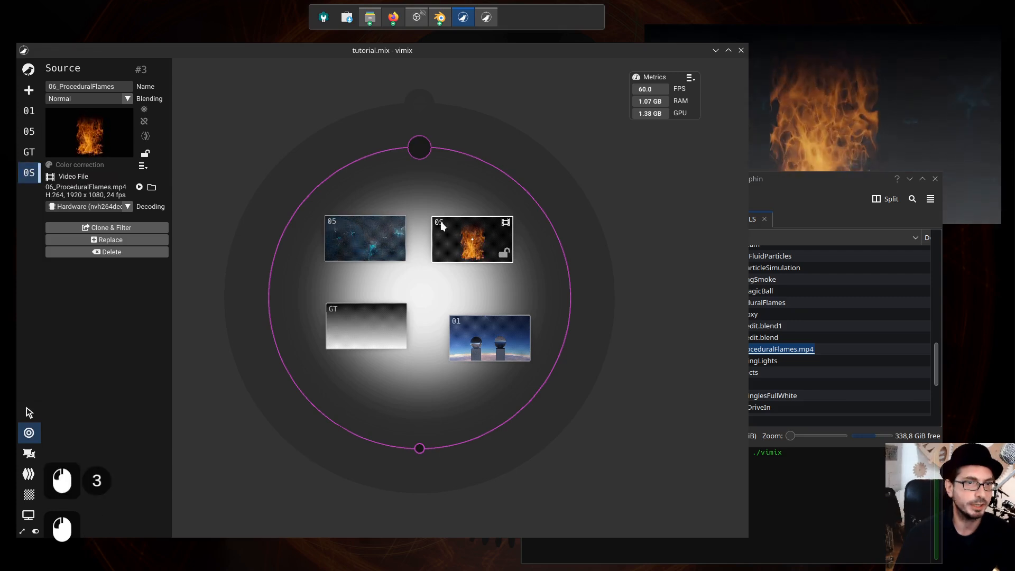
- Move source 0S slightly outward and highlight parts of its name, 06_ProceduralFlames, to examine it without editing
drag(466, 233, 477, 223)
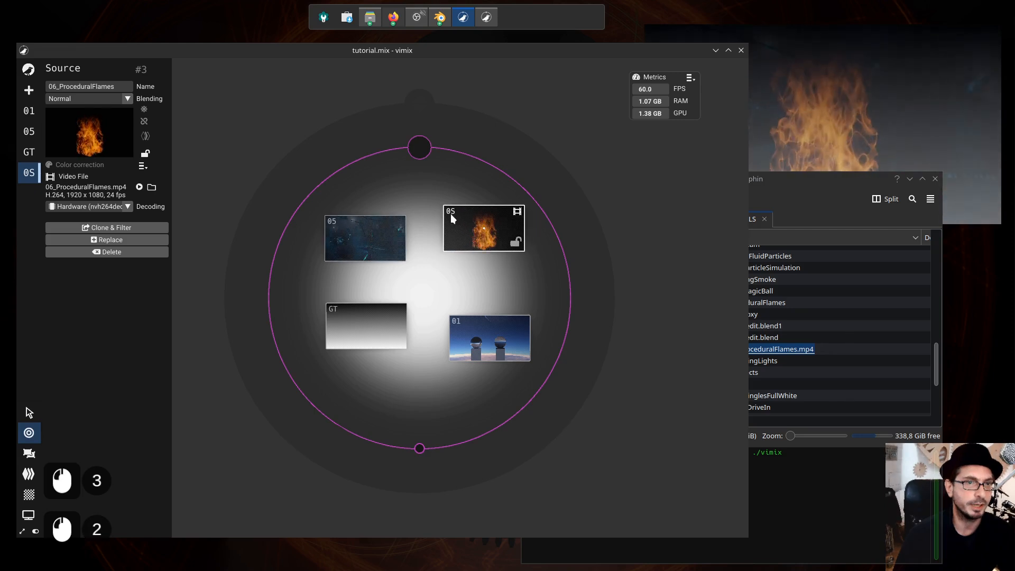
click(117, 86)
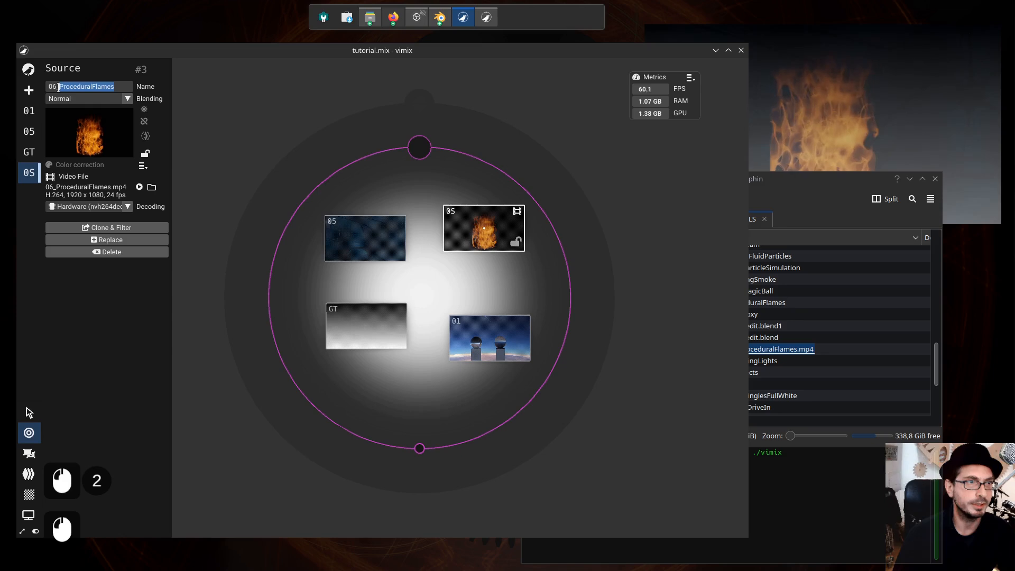
click(228, 138)
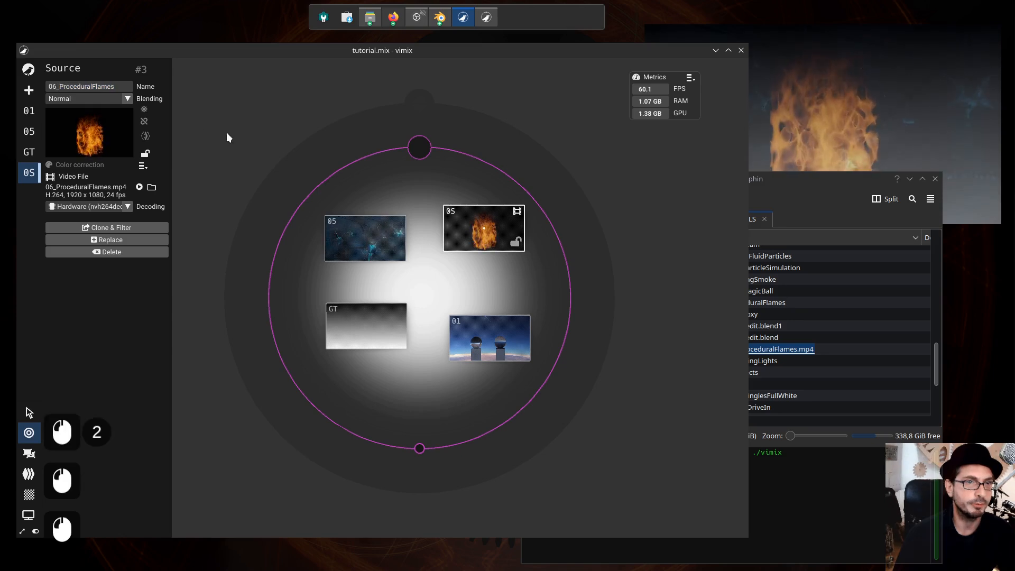
click(111, 86)
double_click(112, 86)
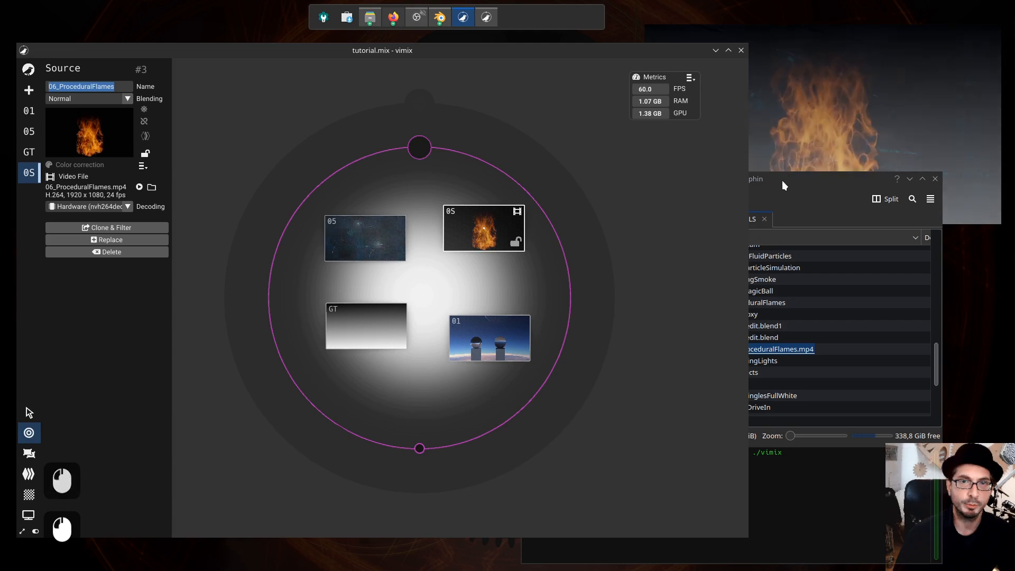
click(476, 229)
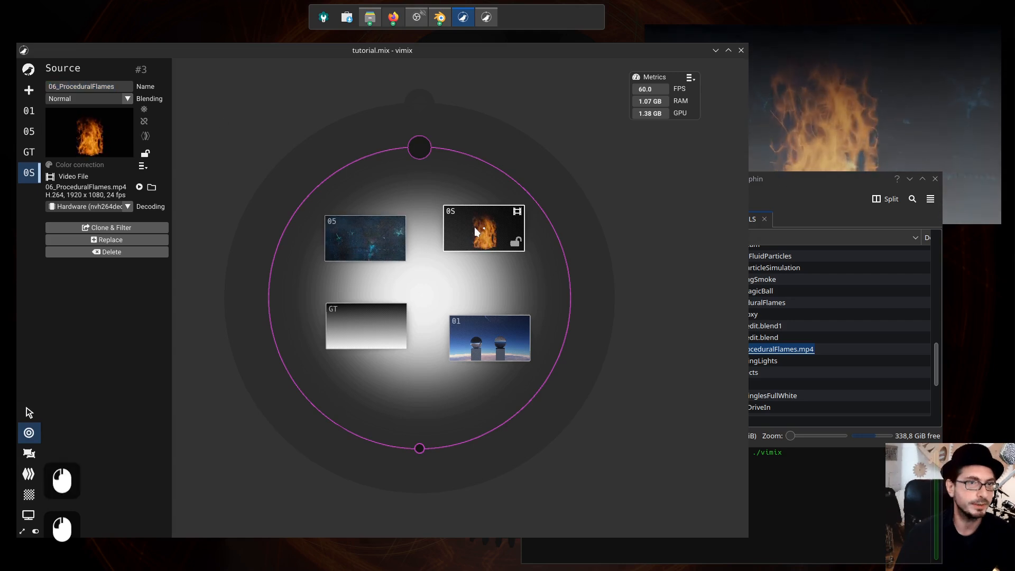
click(113, 87)
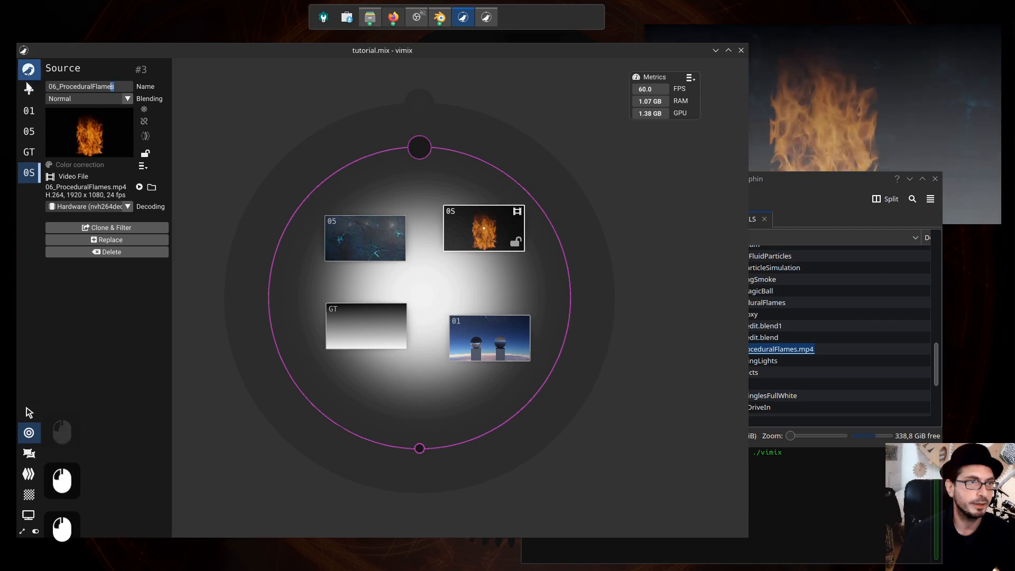
drag(53, 86, 48, 85)
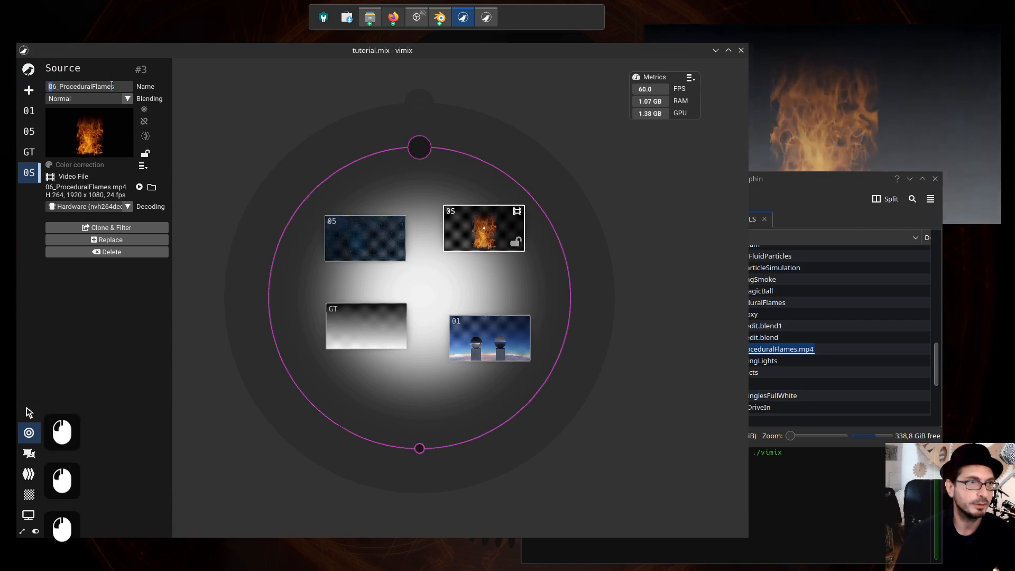
drag(115, 86, 111, 86)
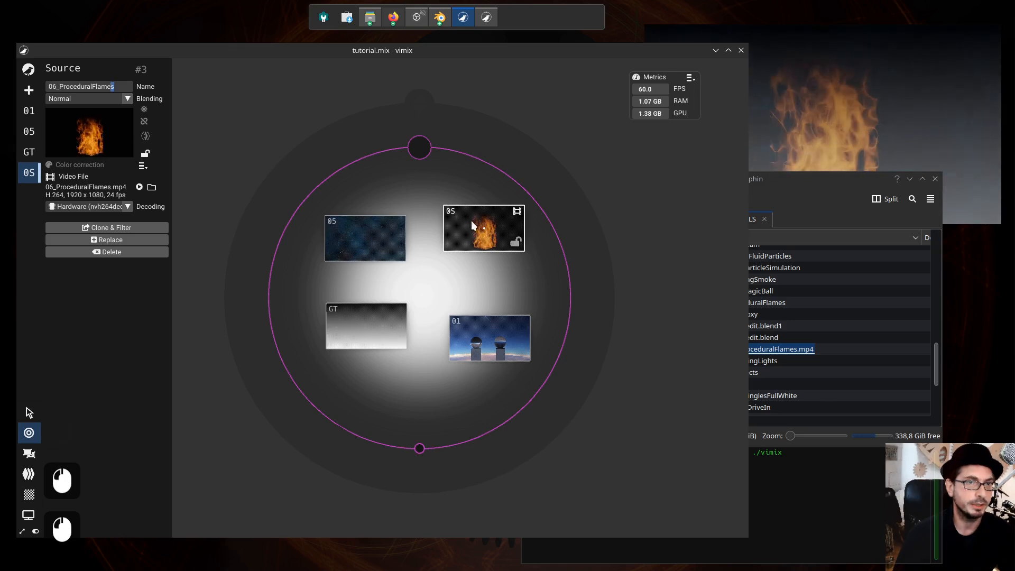
- Reposition source 0S inside the mixing circle and bring source 05 closer to the centre
drag(480, 222, 458, 202)
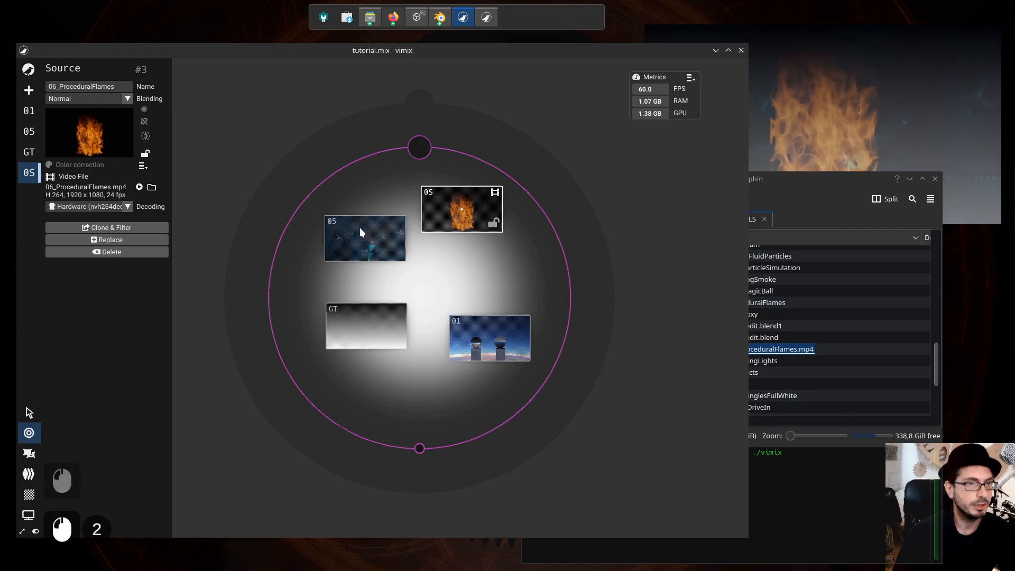
drag(360, 228, 376, 247)
drag(461, 209, 470, 243)
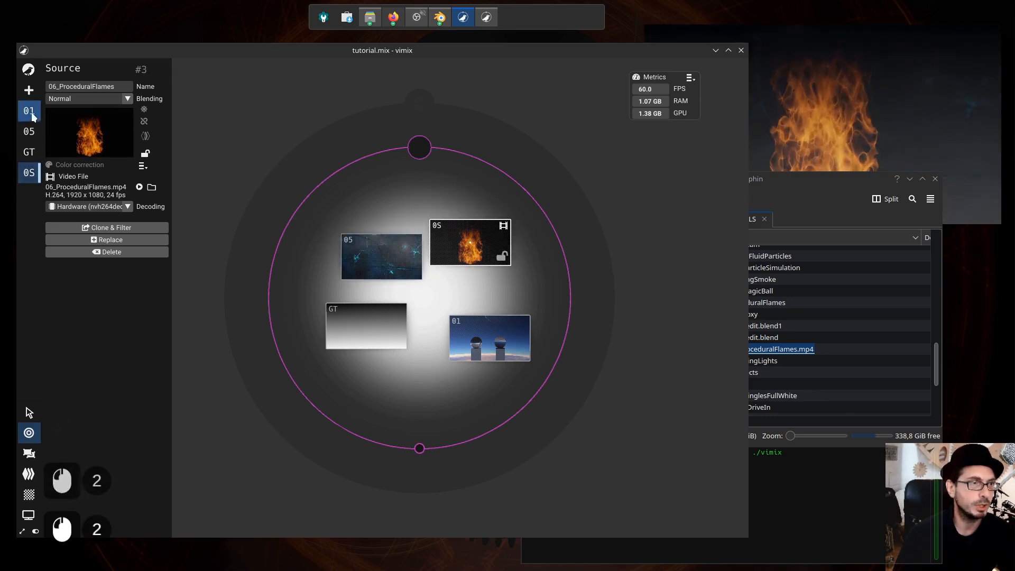
- View the properties of sources 05 and GT in turn, and select source 0S
mouse_move(31, 112)
click(30, 132)
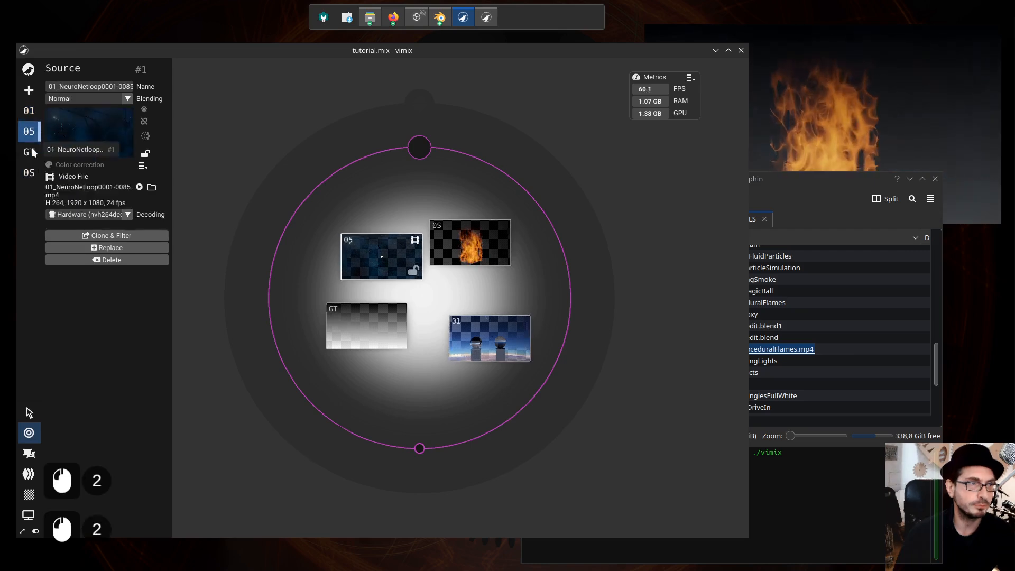
mouse_move(31, 155)
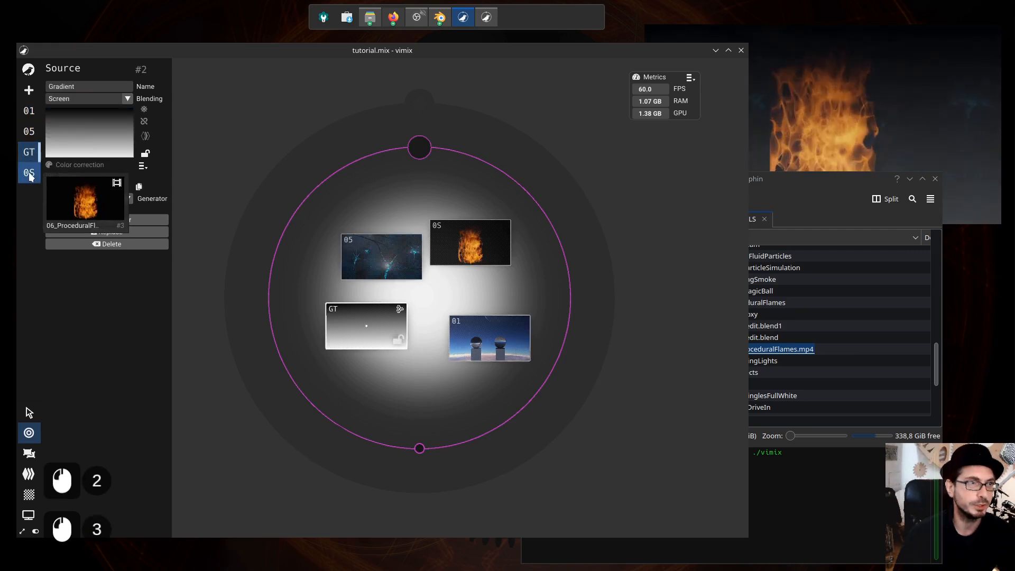
click(28, 172)
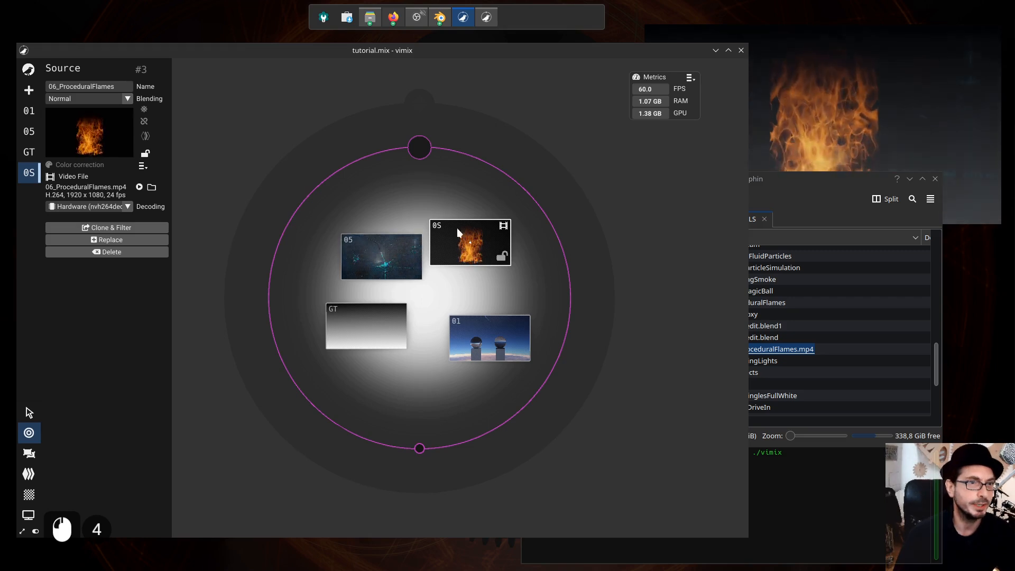
- Try Screen blending on source 0S, set it to Subtract, and move the source closer to 05
click(128, 99)
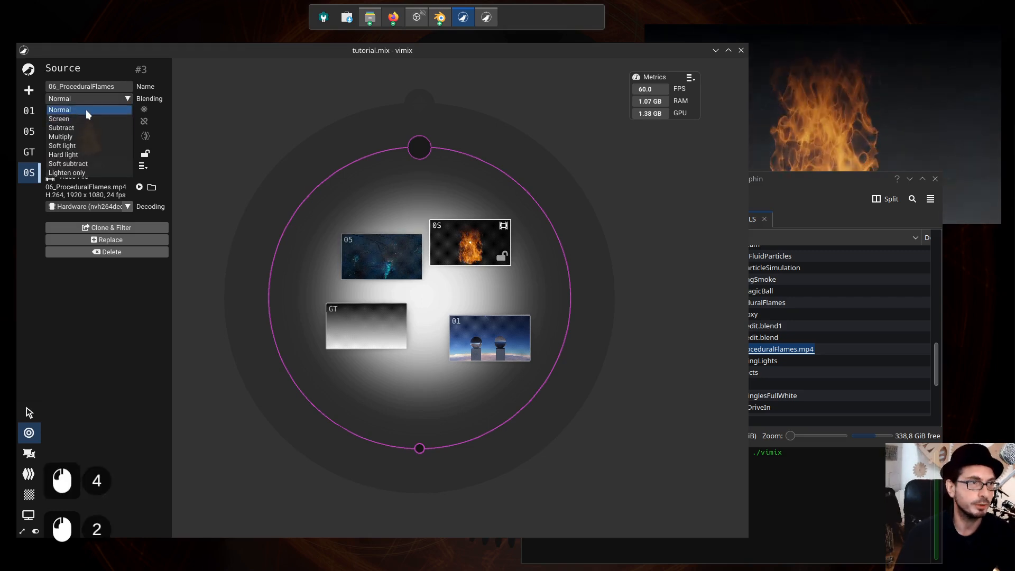
click(87, 116)
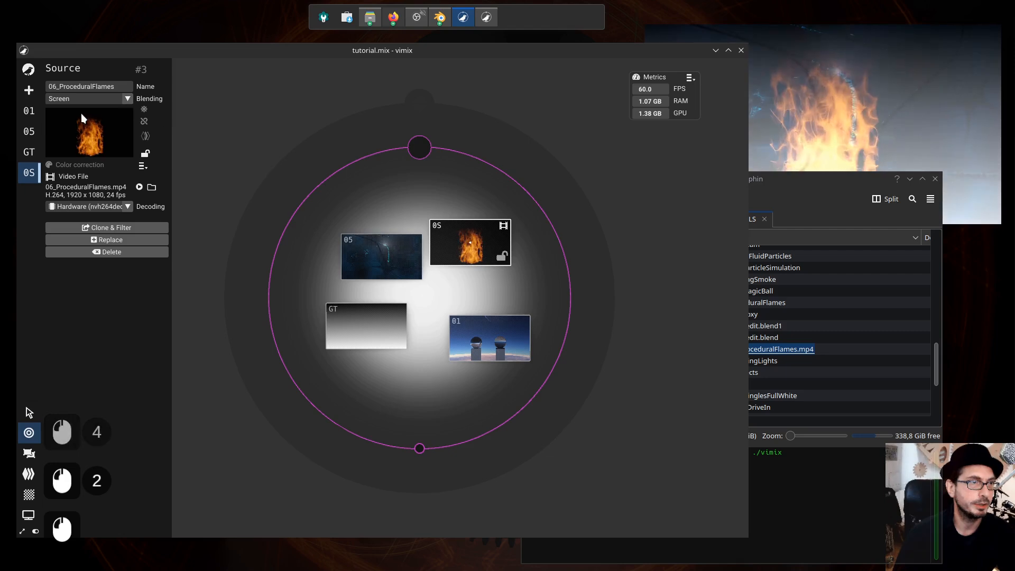
click(121, 99)
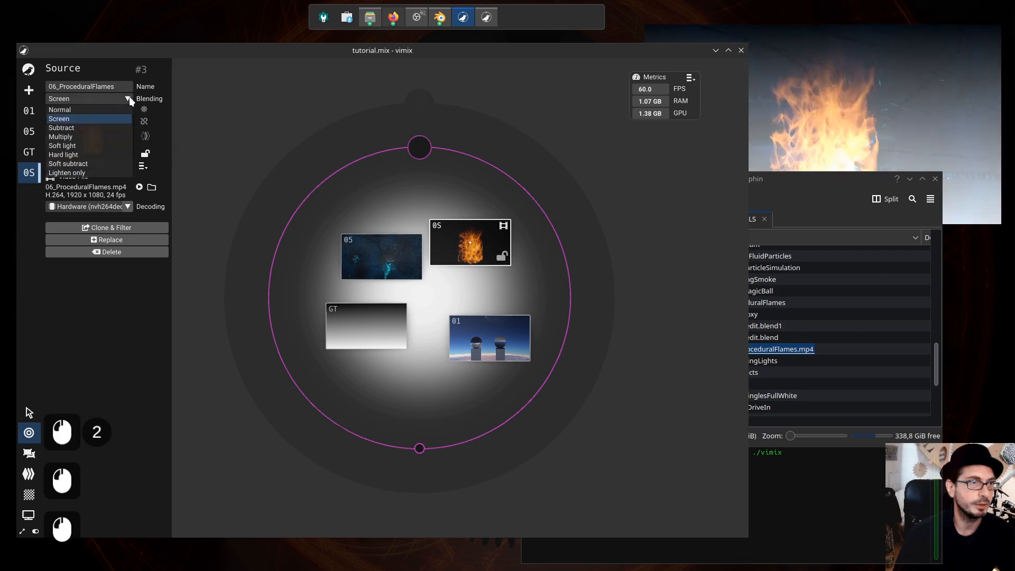
click(90, 127)
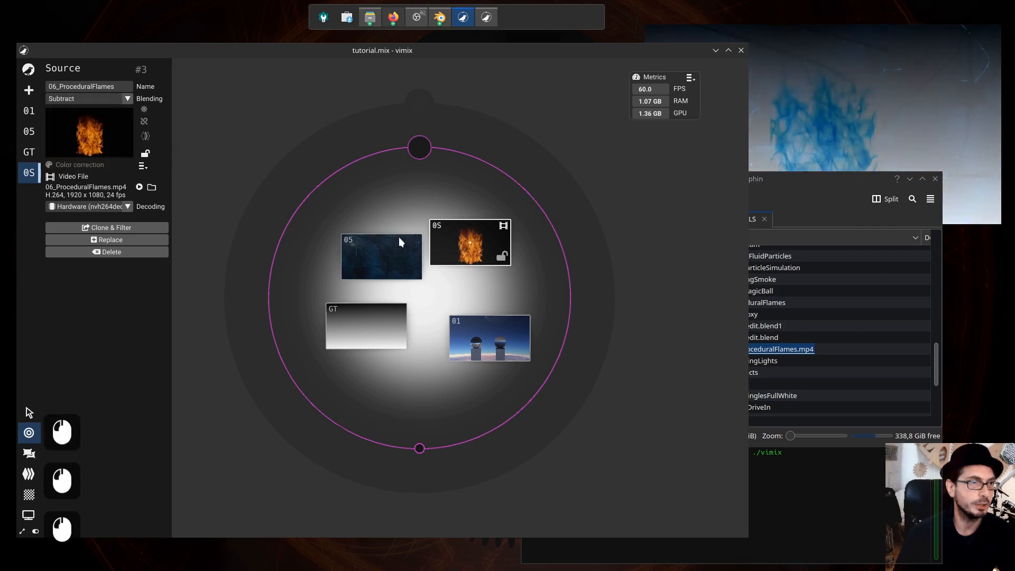
drag(466, 230, 449, 233)
- Set the blending of source 05 to Screen
click(376, 253)
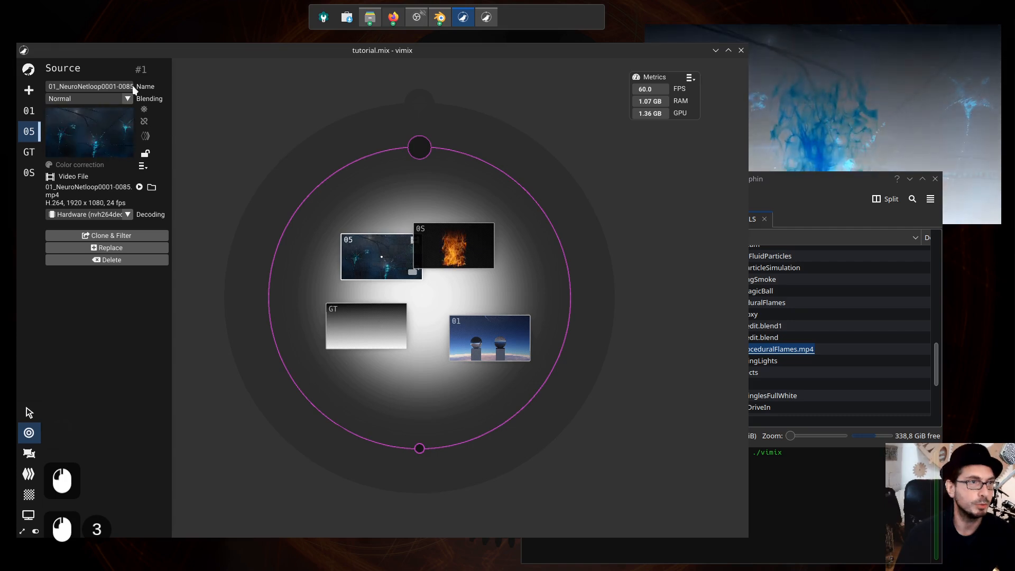
click(128, 100)
click(91, 118)
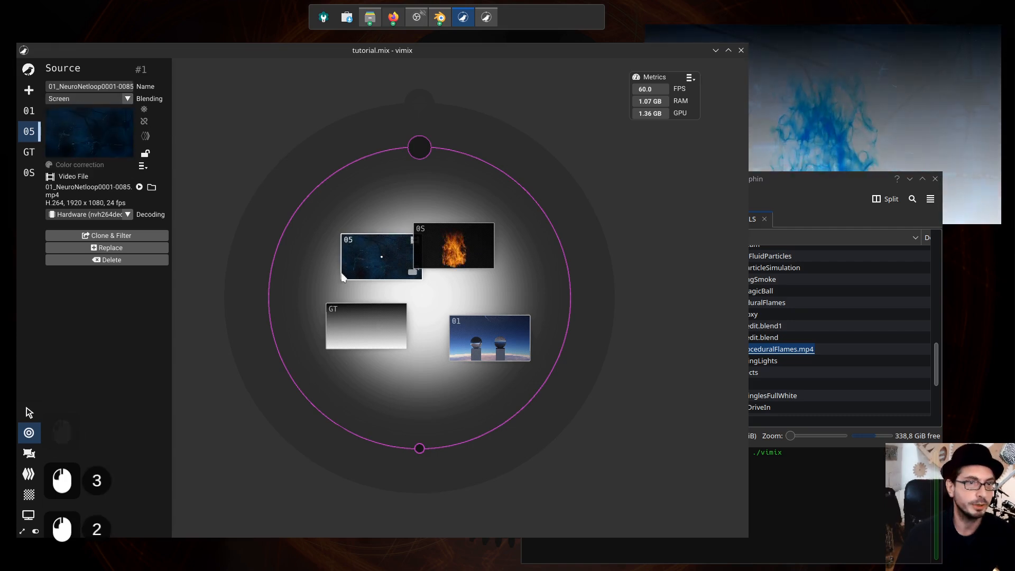
- Move source 05 slightly outward, and bring sources GT and 01 closer to the mixing centre
drag(359, 254, 352, 233)
drag(365, 329, 393, 318)
drag(496, 334, 482, 302)
drag(415, 310, 397, 313)
drag(477, 310, 469, 310)
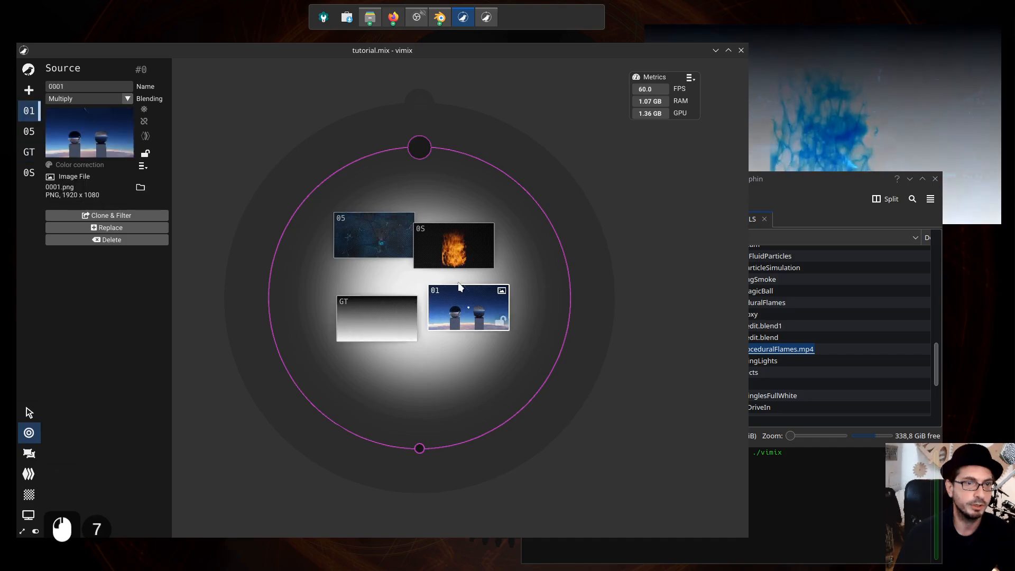
key(F13)
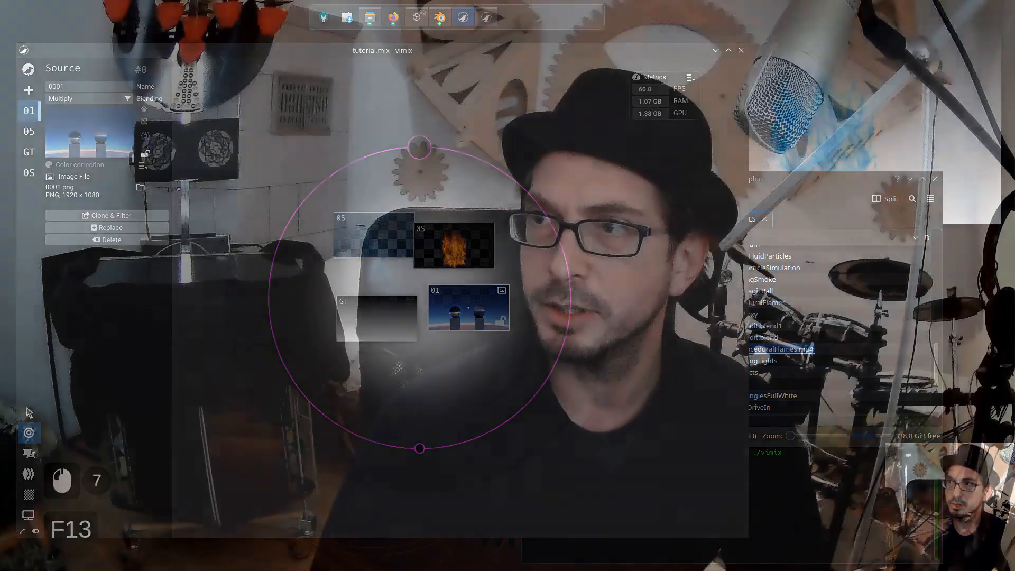
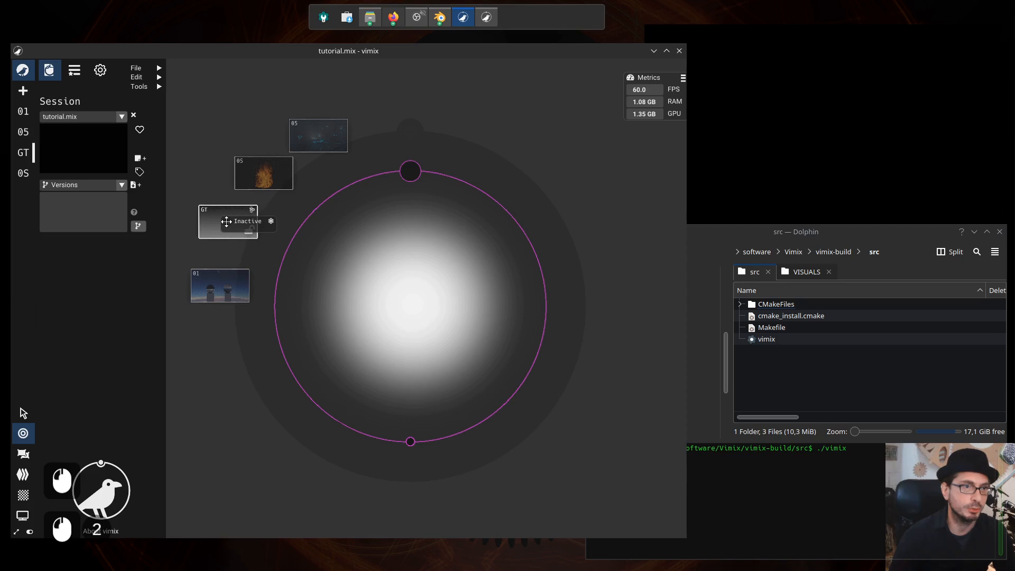
- Adjust the positions of sources 01 and 05 in the inactive area outside the mixing circle
drag(222, 290, 217, 292)
drag(318, 142, 323, 138)
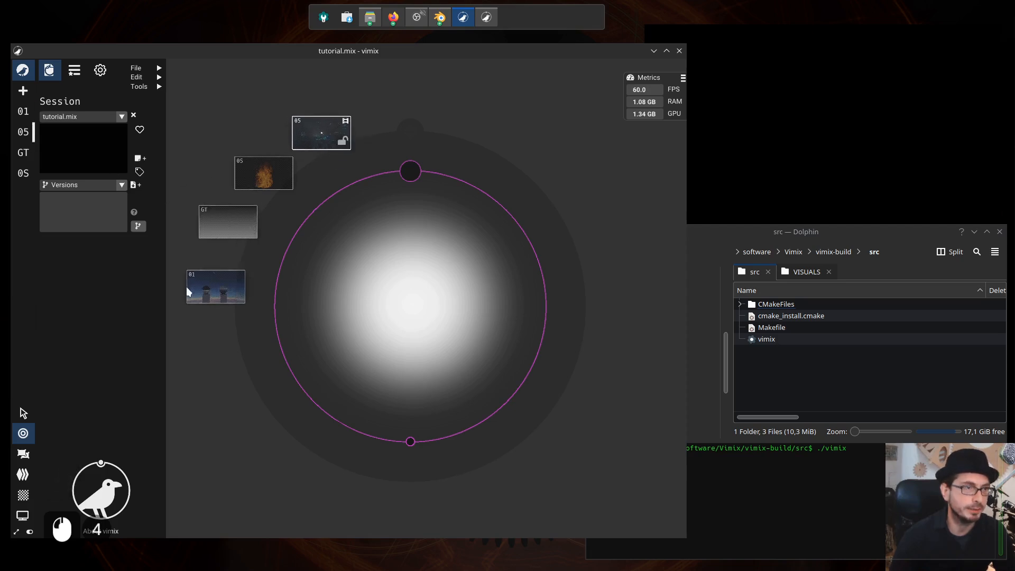
- Show the Input Mapping window higher and wider over the mixing circle, and remove key A's Loom action for source 01
key(ctrl+i)
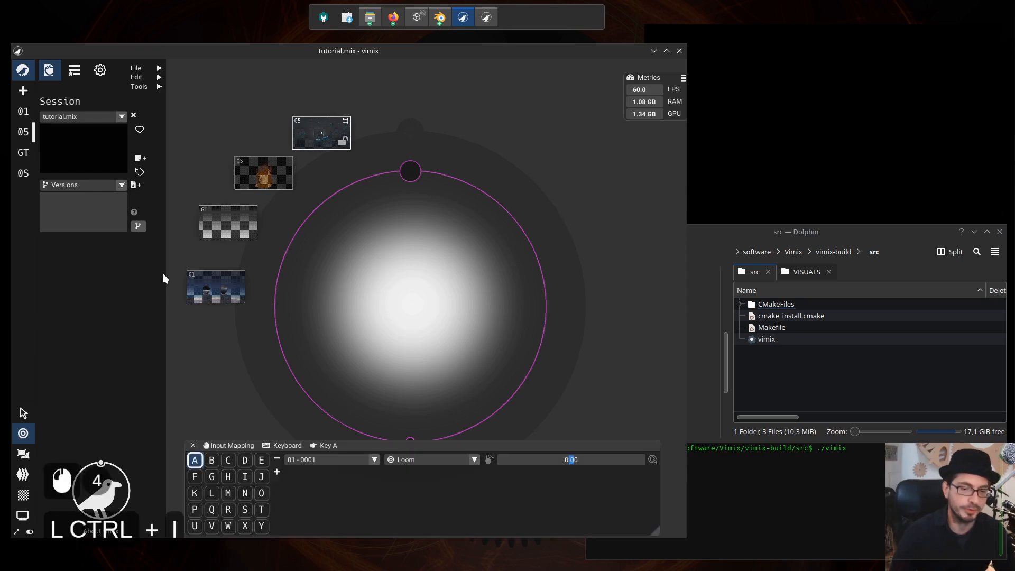
drag(431, 447, 408, 326)
click(273, 426)
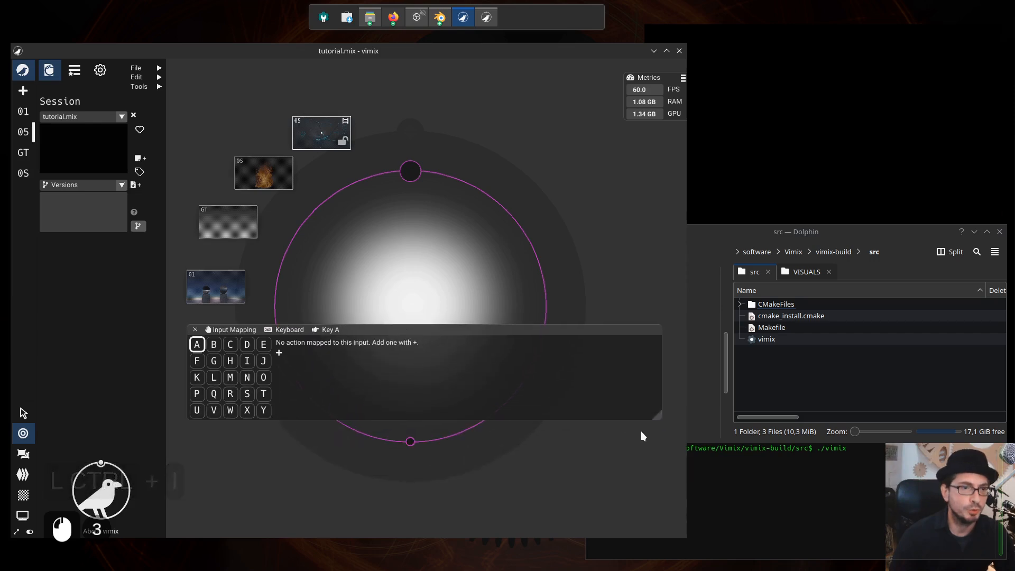
drag(663, 418, 673, 417)
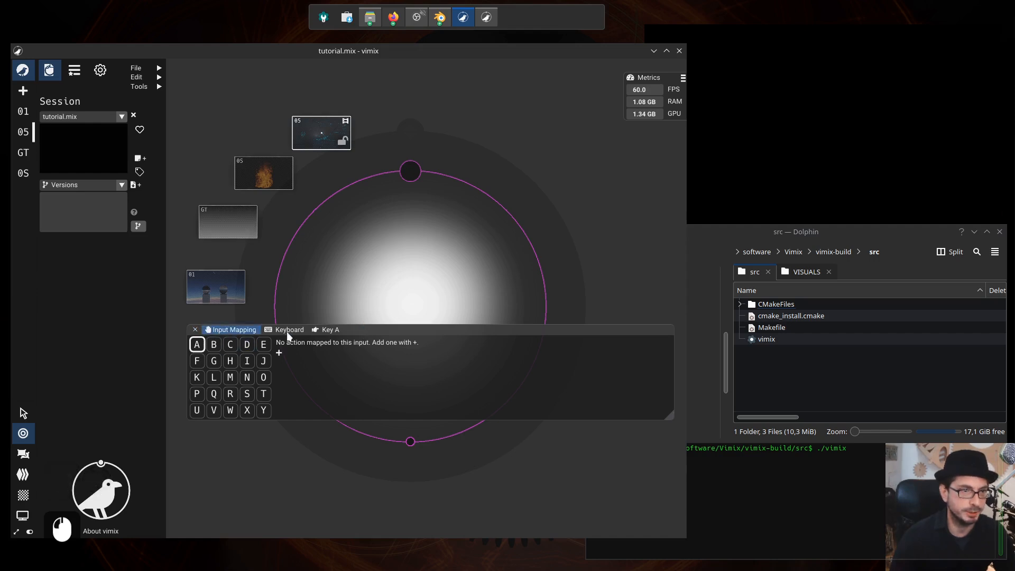
- Examine the Numpad, TouchOSC and Gamepad layouts available for input mapping, and return to the Keyboard layout
click(233, 329)
click(233, 330)
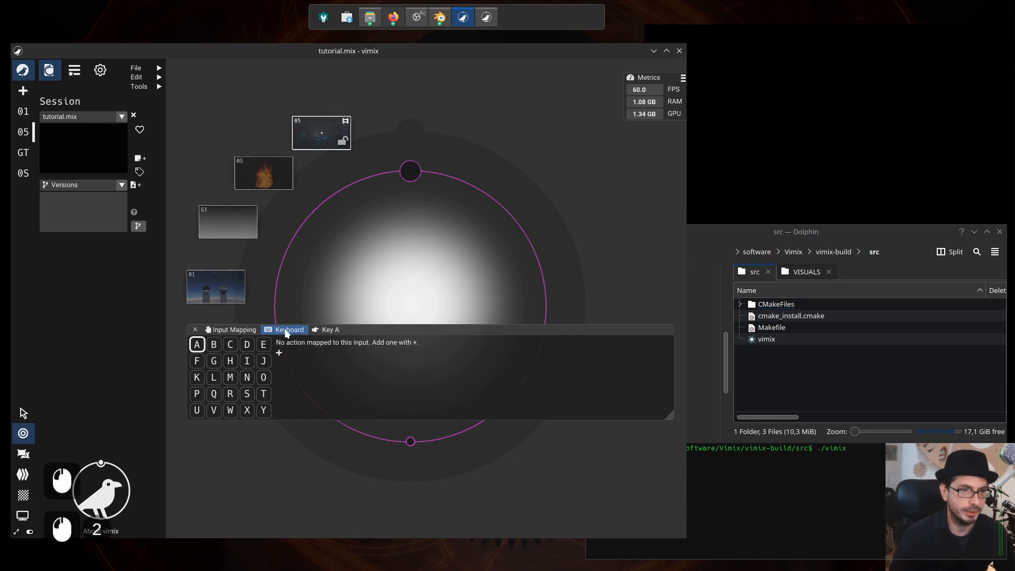
click(283, 331)
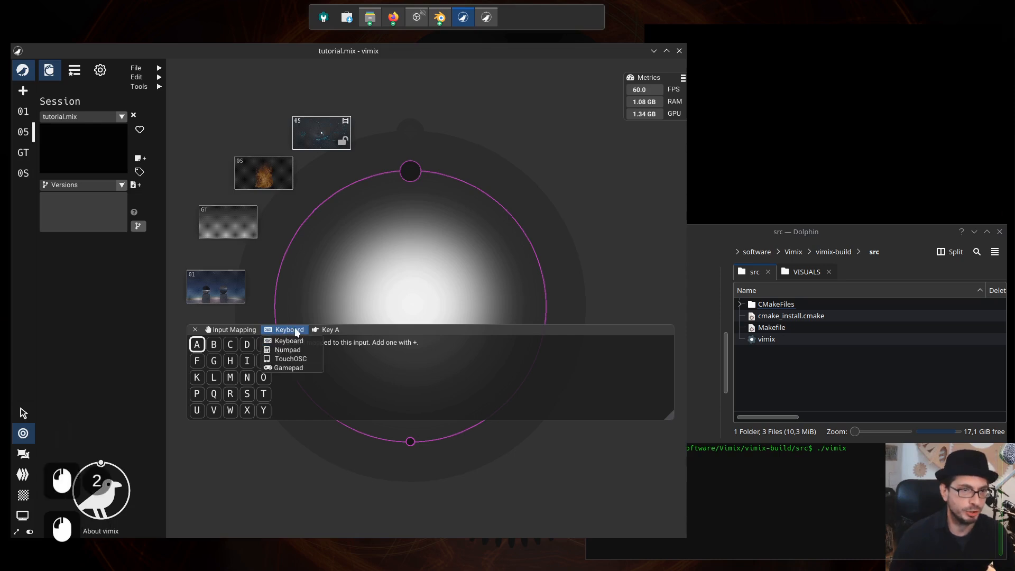
click(290, 346)
click(287, 331)
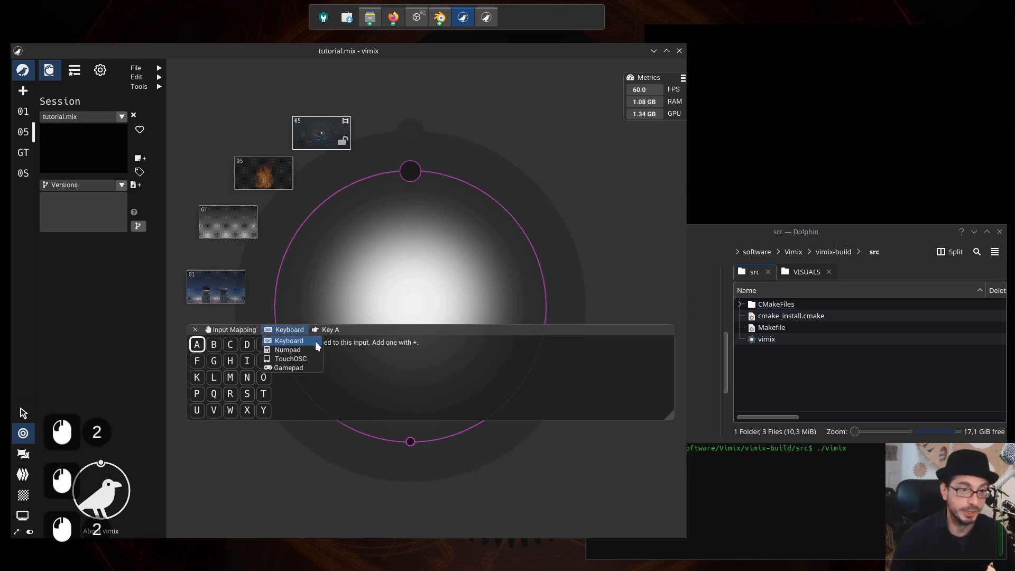
click(293, 351)
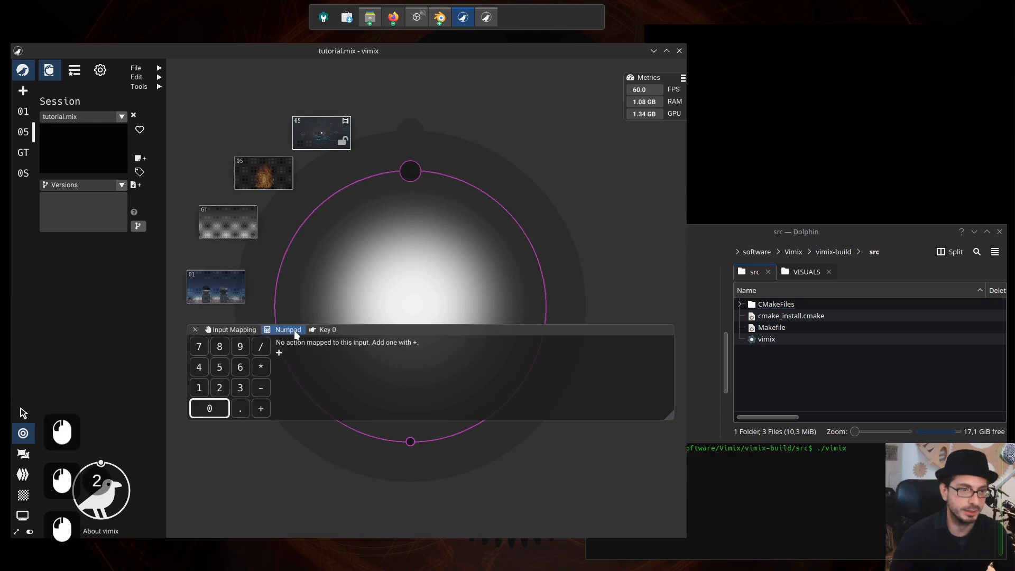
click(291, 329)
click(296, 359)
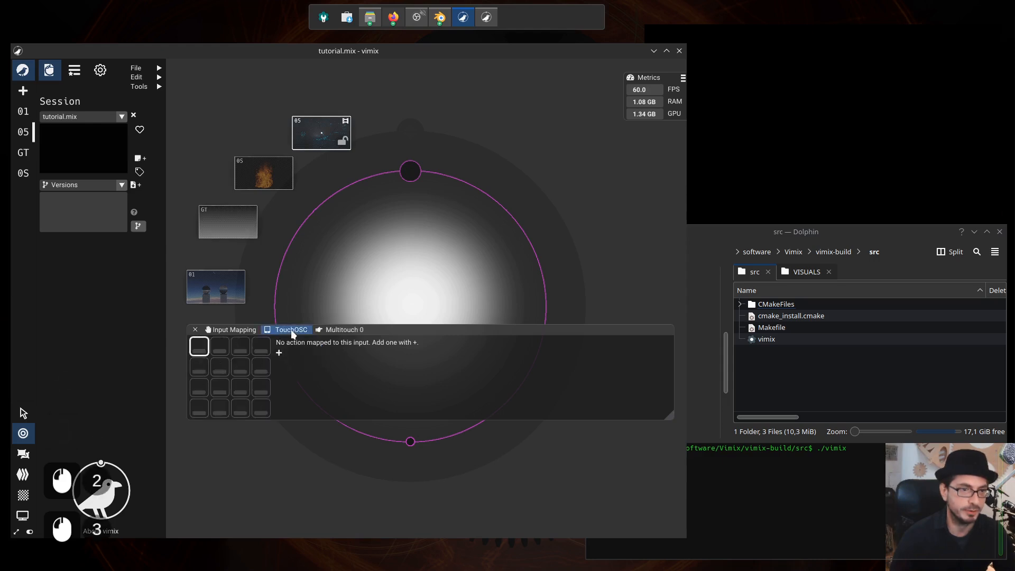
click(291, 330)
click(288, 367)
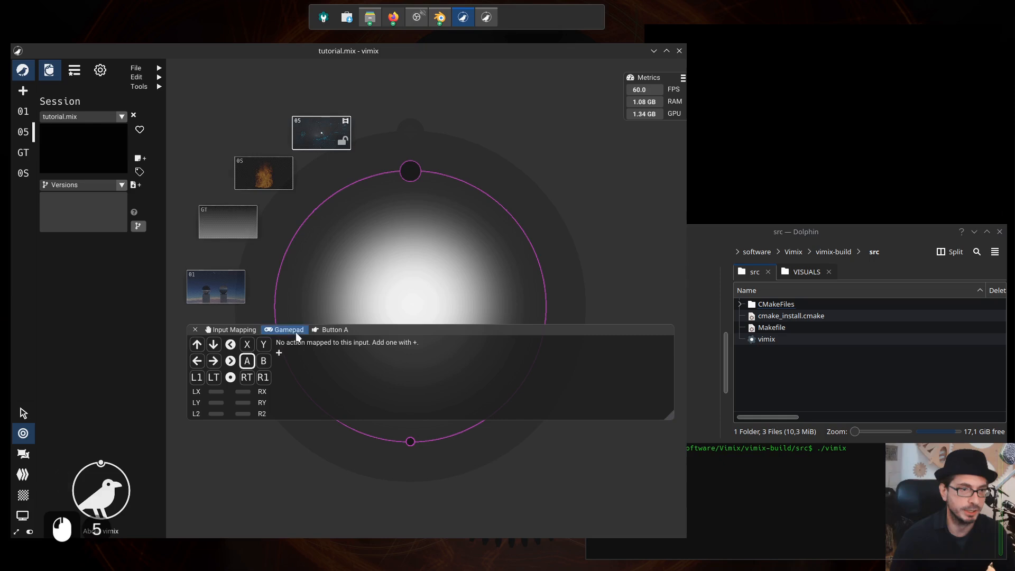
click(294, 330)
click(286, 340)
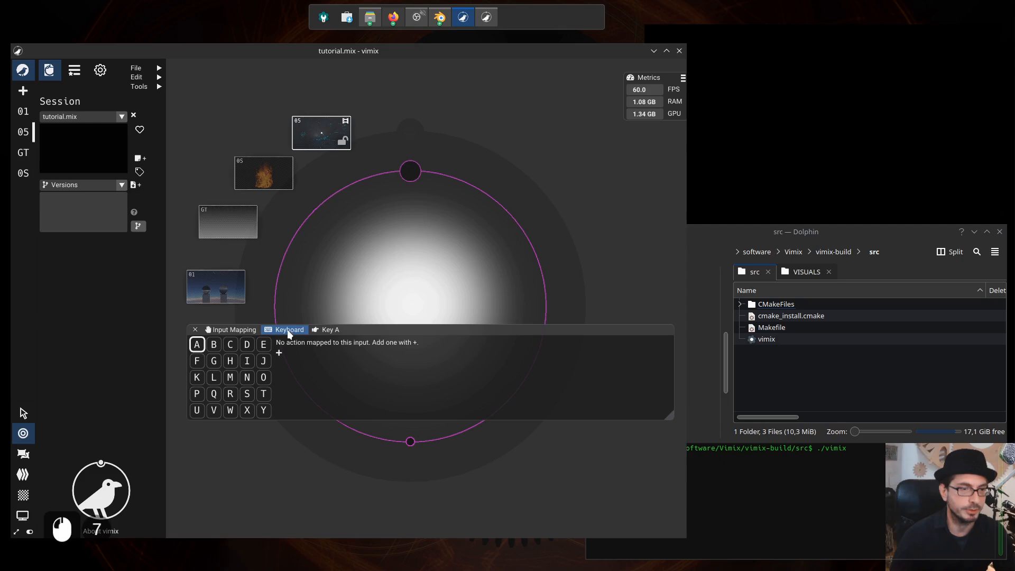
click(289, 332)
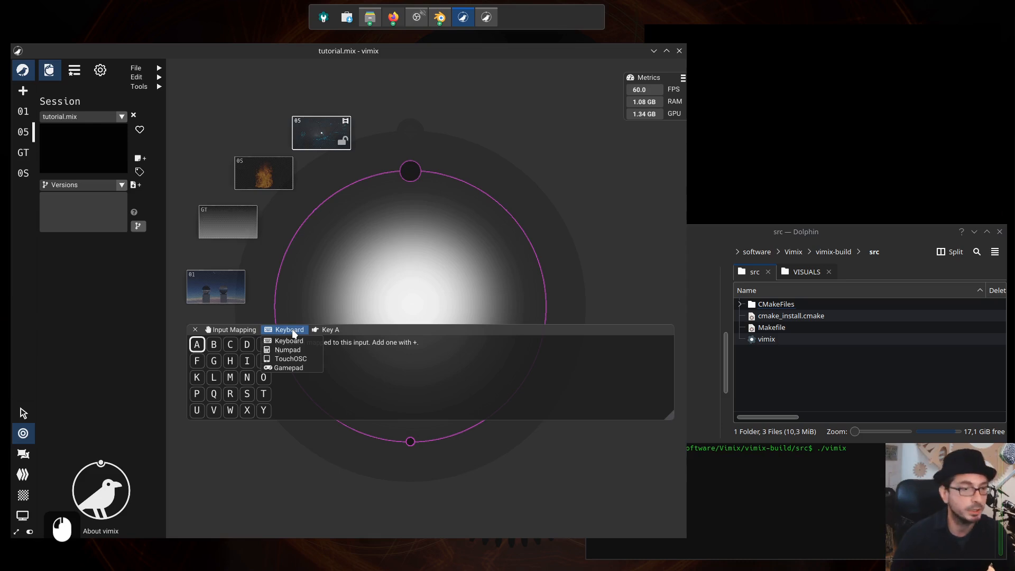
click(289, 340)
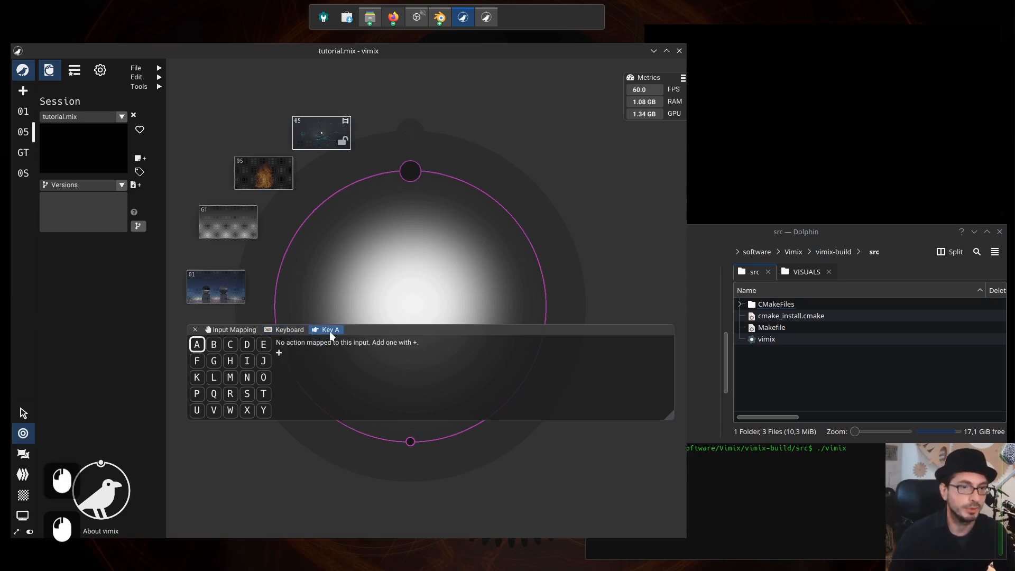
- Check the mappings of keys B, C and D in the Keyboard layout, and return to key A
click(220, 345)
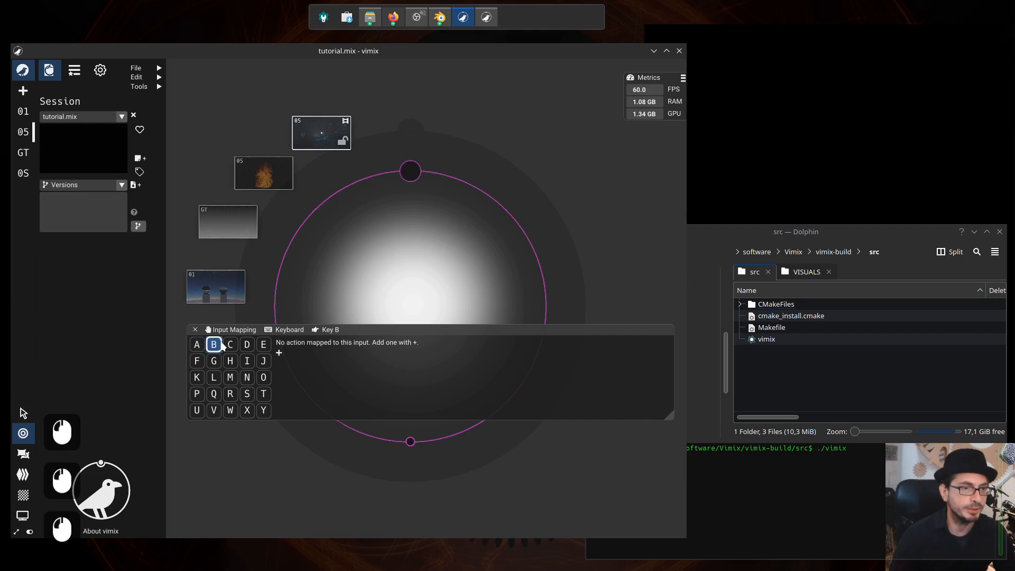
click(236, 345)
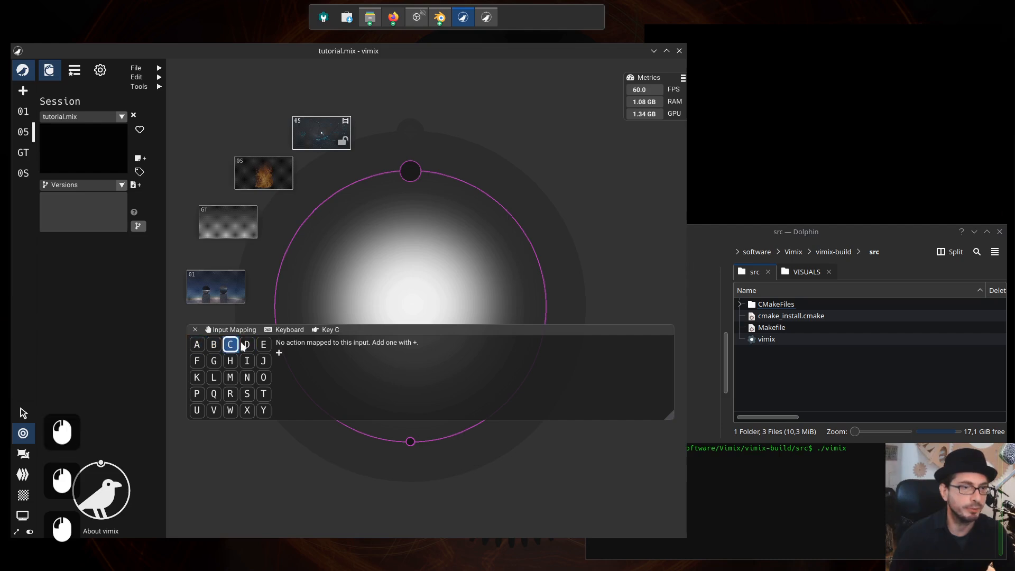
click(245, 345)
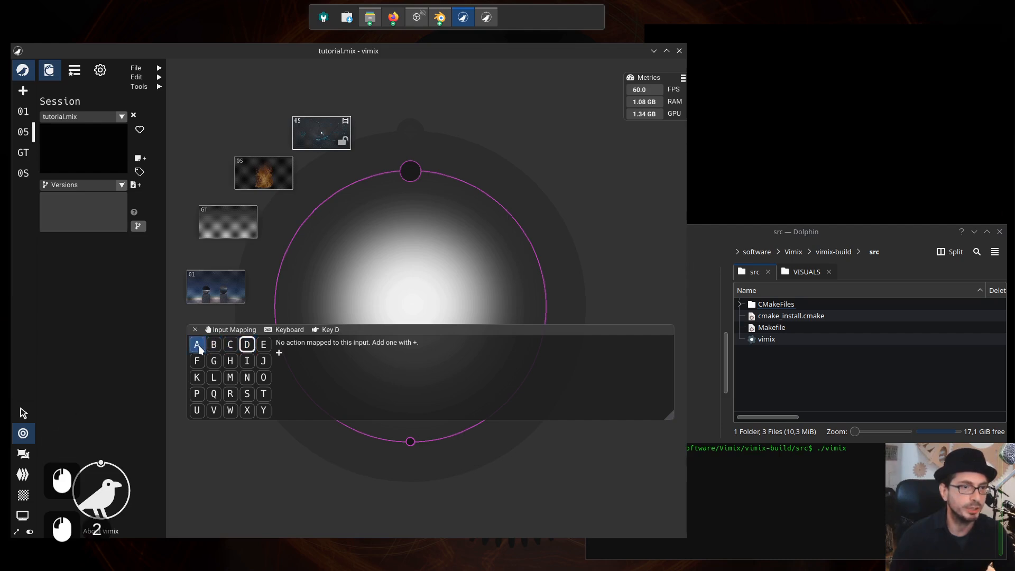
click(199, 349)
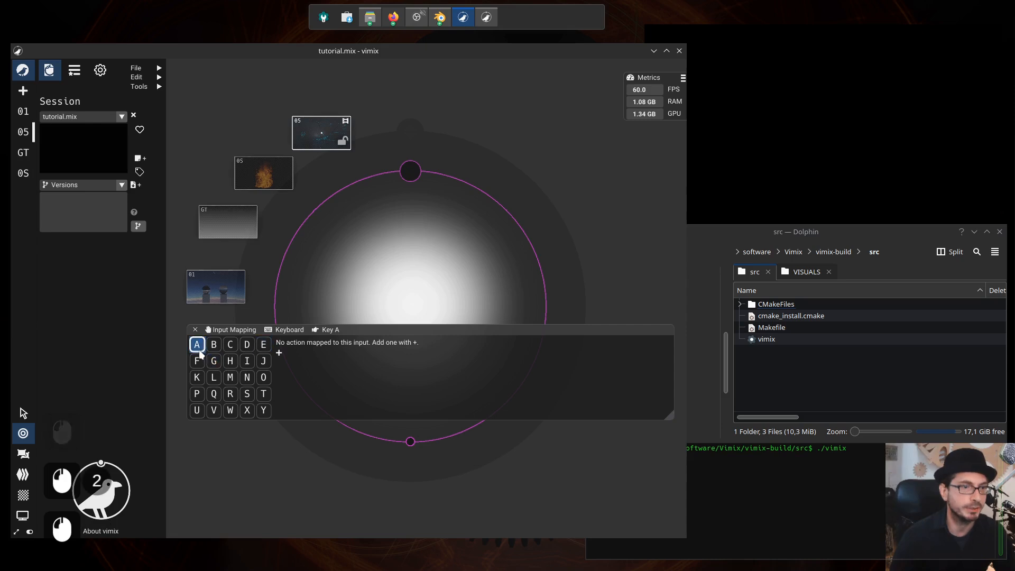
click(327, 330)
click(240, 347)
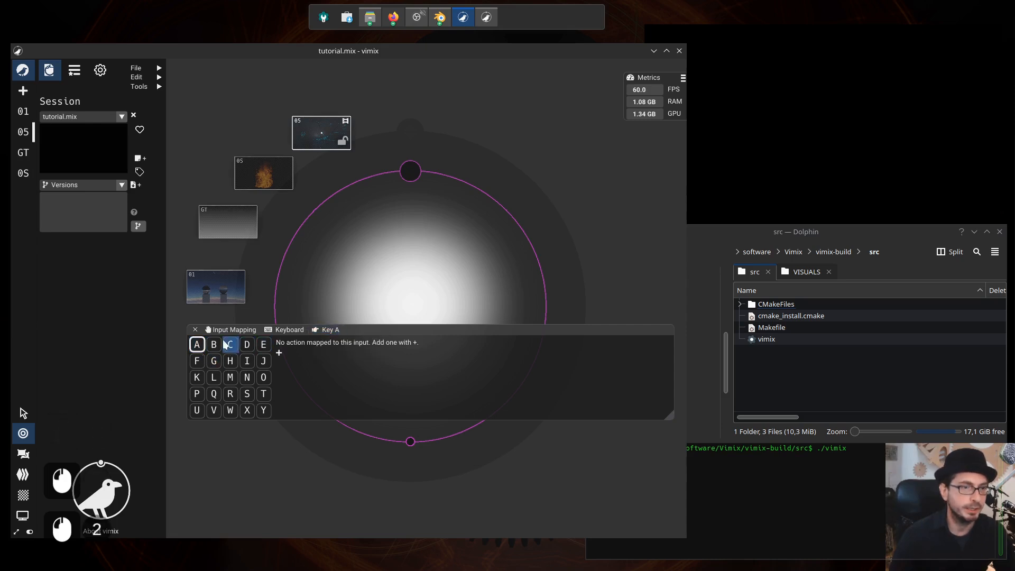
- Position the Input Mapping window lower over the mixing circle, keeping key A selected
drag(386, 329, 374, 380)
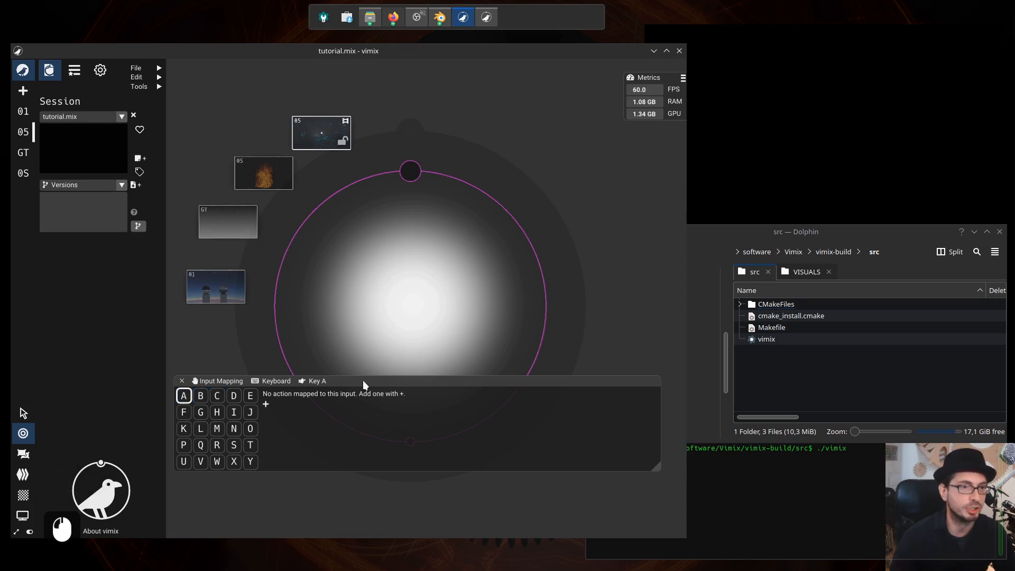
mouse_move(363, 379)
mouse_down()
mouse_move(379, 394)
mouse_move(359, 386)
mouse_up()
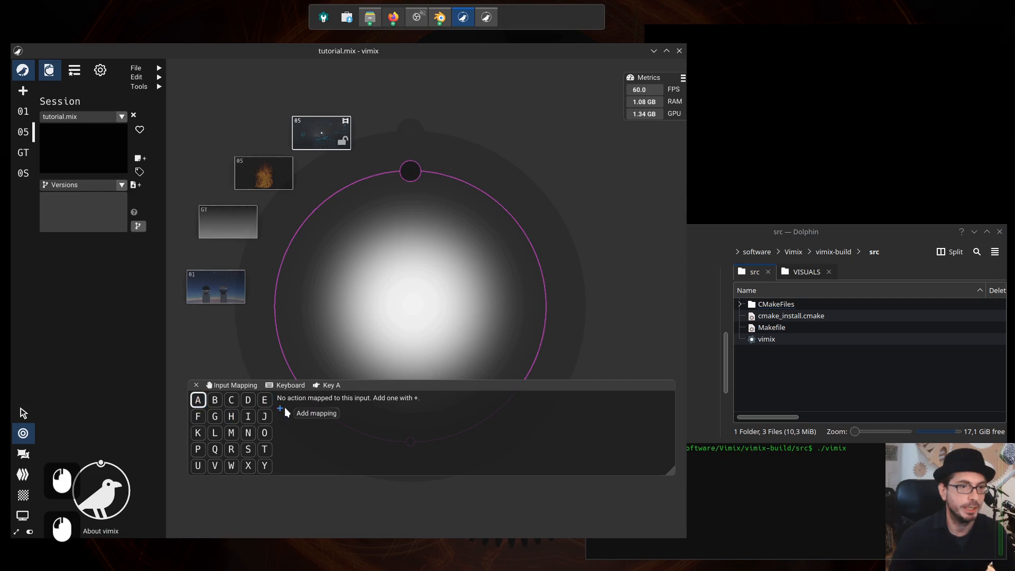
click(200, 401)
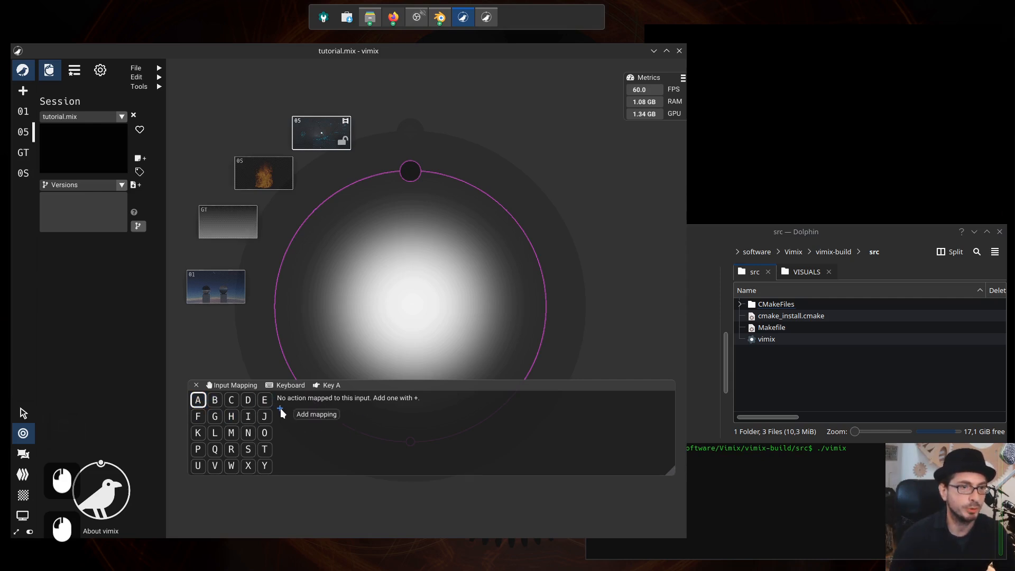
- Add a mapping to key A that triggers the Alpha action on source 01 - 0001, and select that source
click(281, 410)
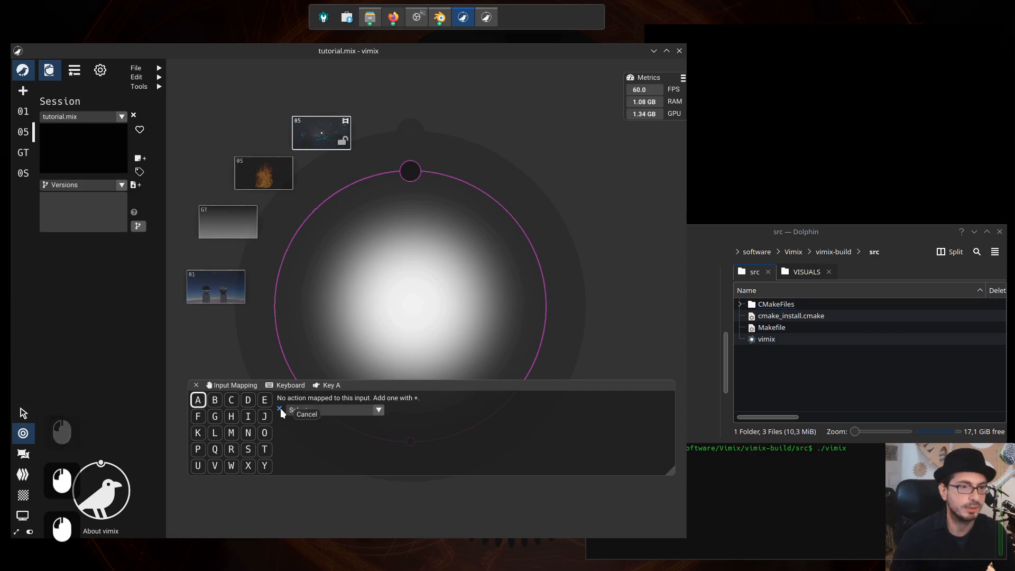
click(382, 410)
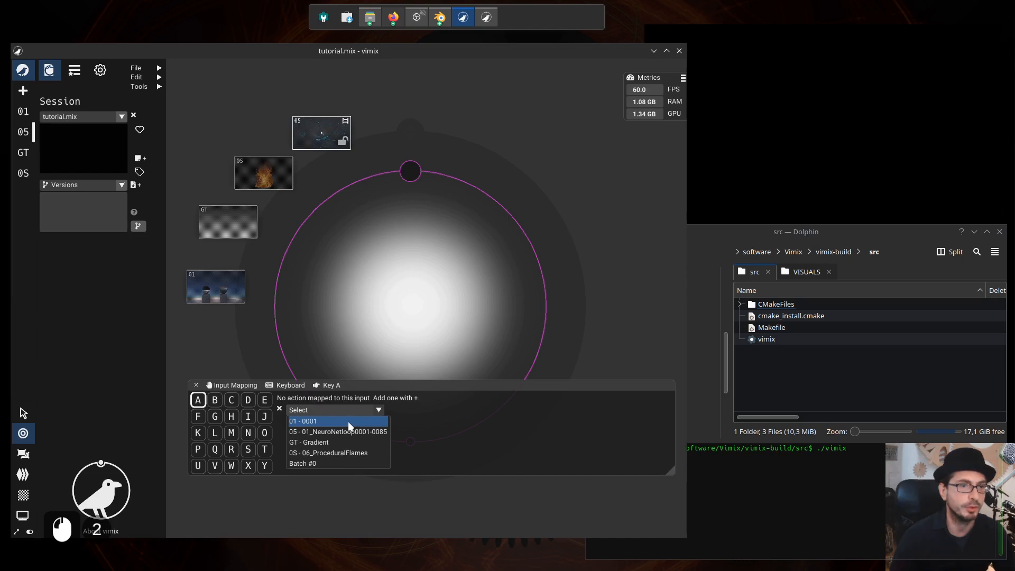
click(347, 421)
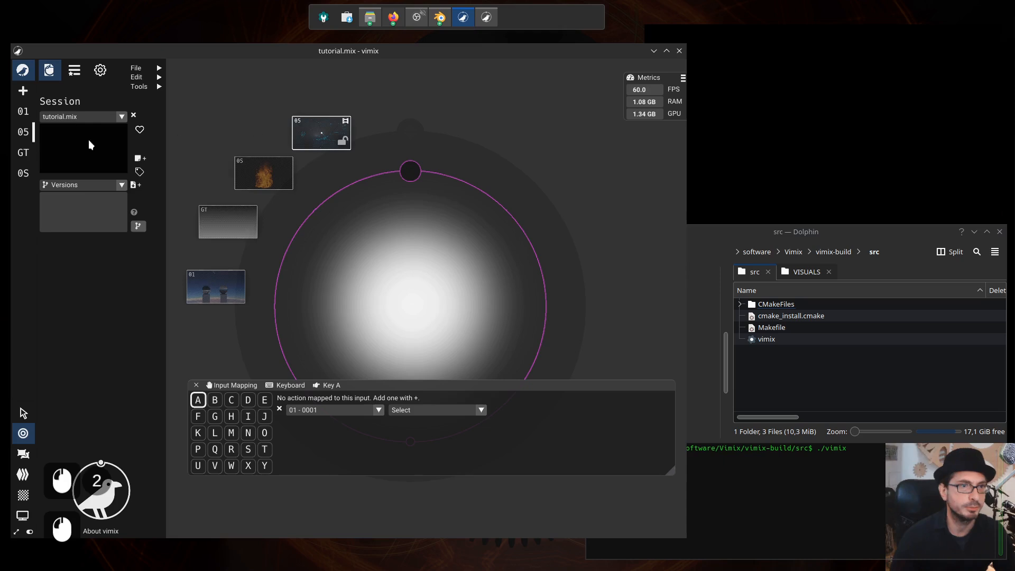
click(23, 111)
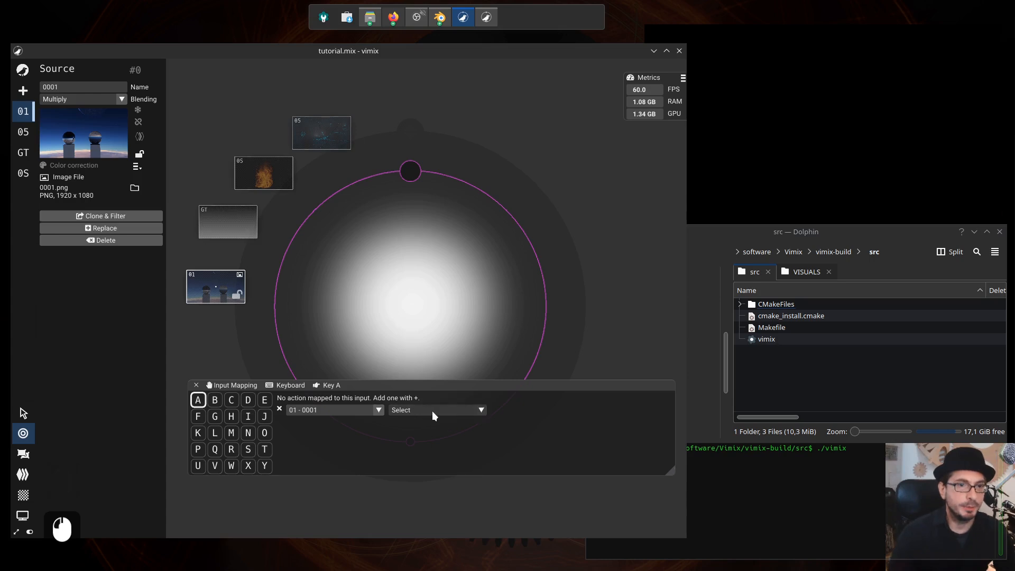
click(482, 411)
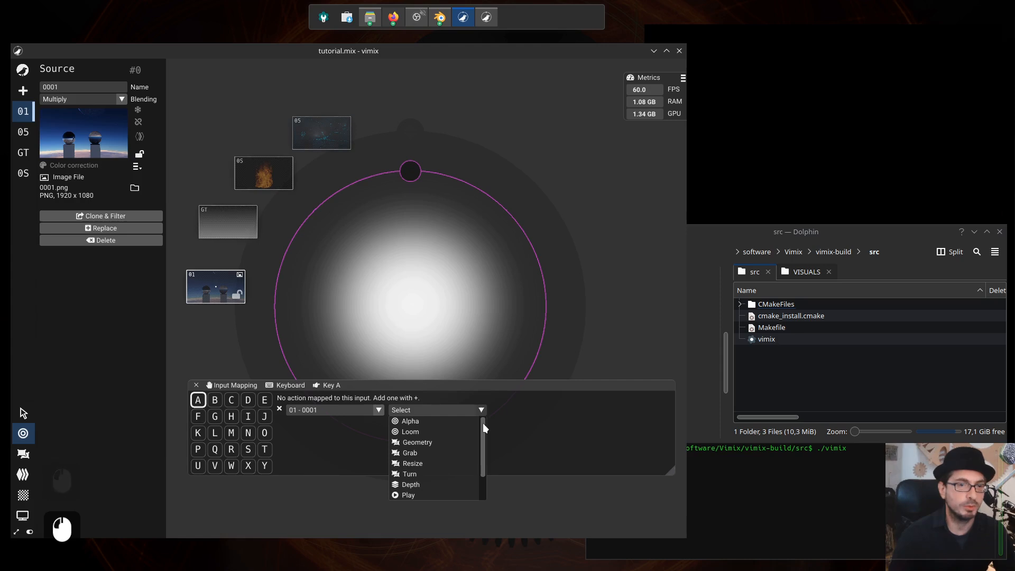
click(416, 422)
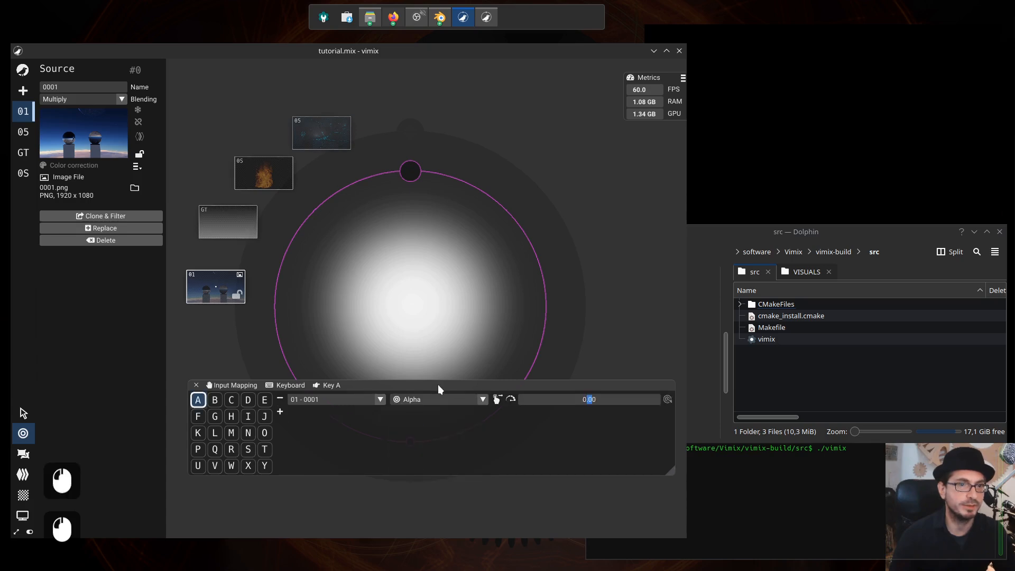
- Lower the Input Mapping window further and set key A's Alpha value for source 01 to 1.00
drag(438, 385, 440, 417)
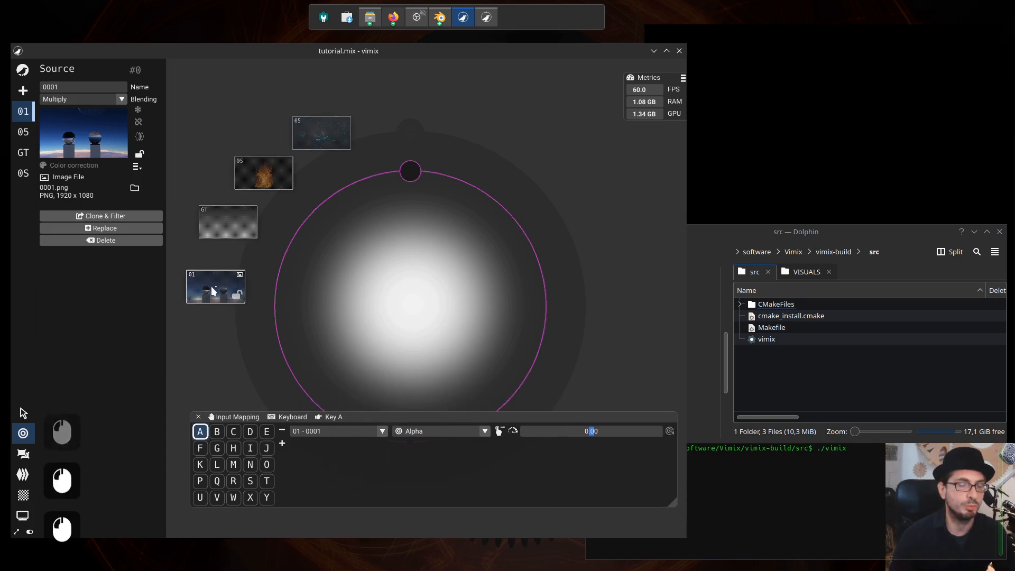
mouse_move(204, 287)
mouse_down()
mouse_move(220, 288)
mouse_move(219, 275)
mouse_move(197, 286)
mouse_move(378, 290)
mouse_move(197, 294)
mouse_move(201, 278)
mouse_up()
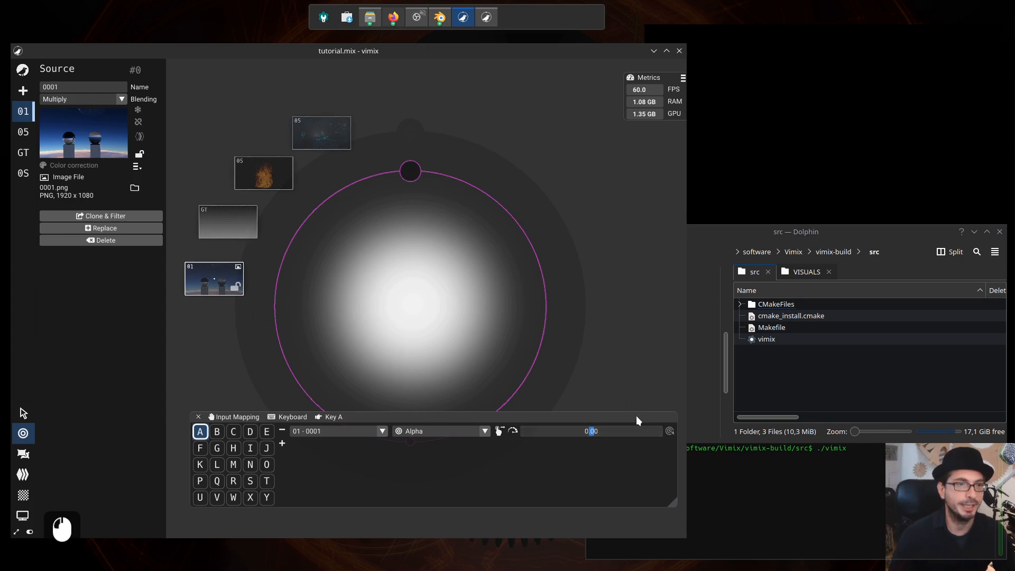
click(591, 431)
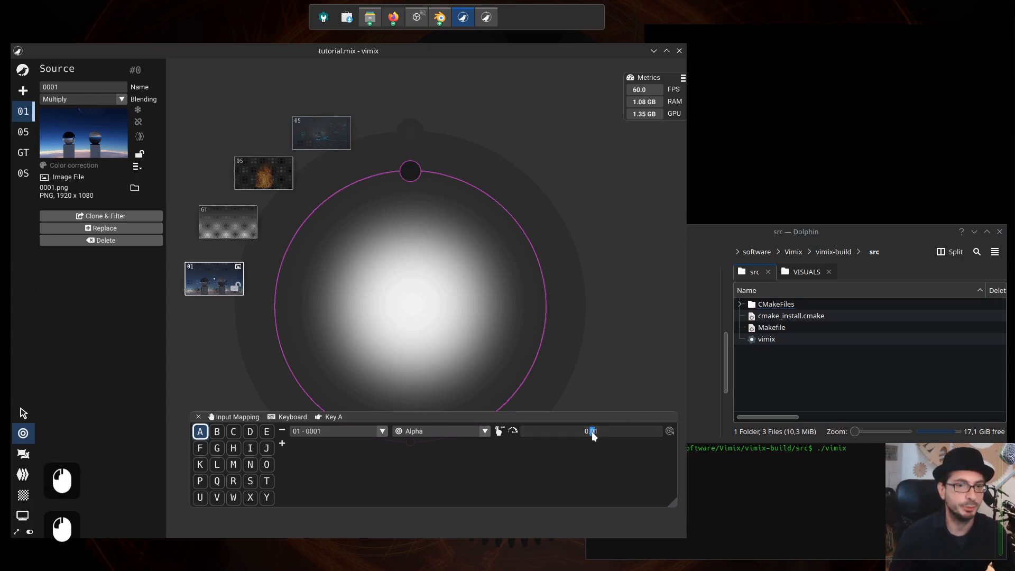
drag(592, 431, 670, 424)
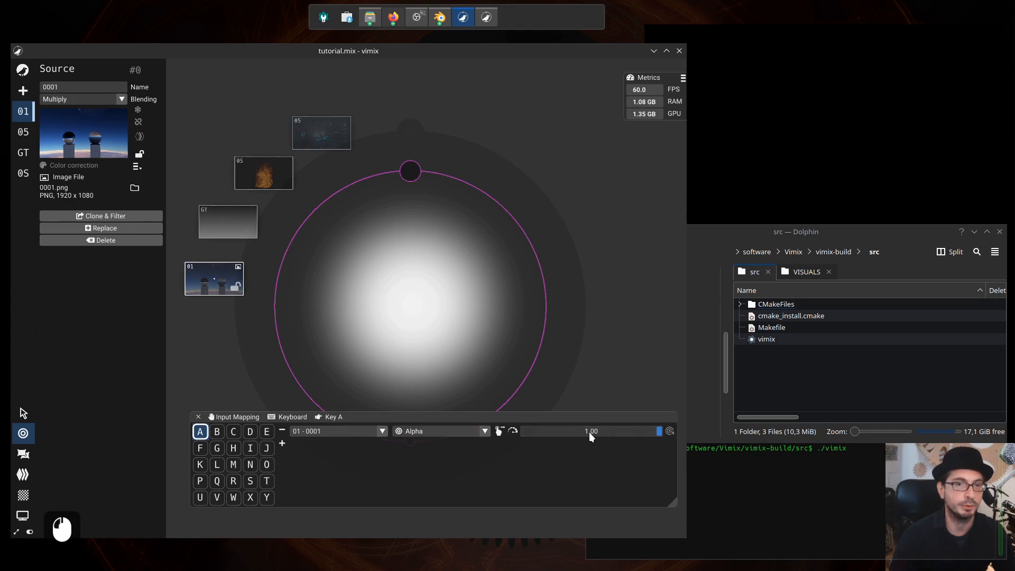
- Shift source 01 slightly within the inactive area outside the mixing circle
drag(216, 285, 226, 282)
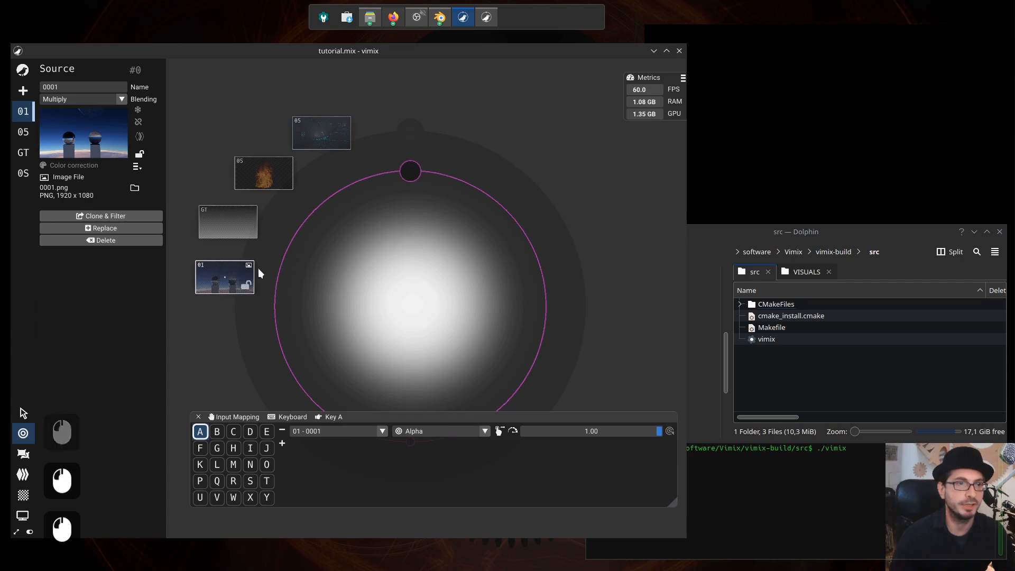
click(224, 273)
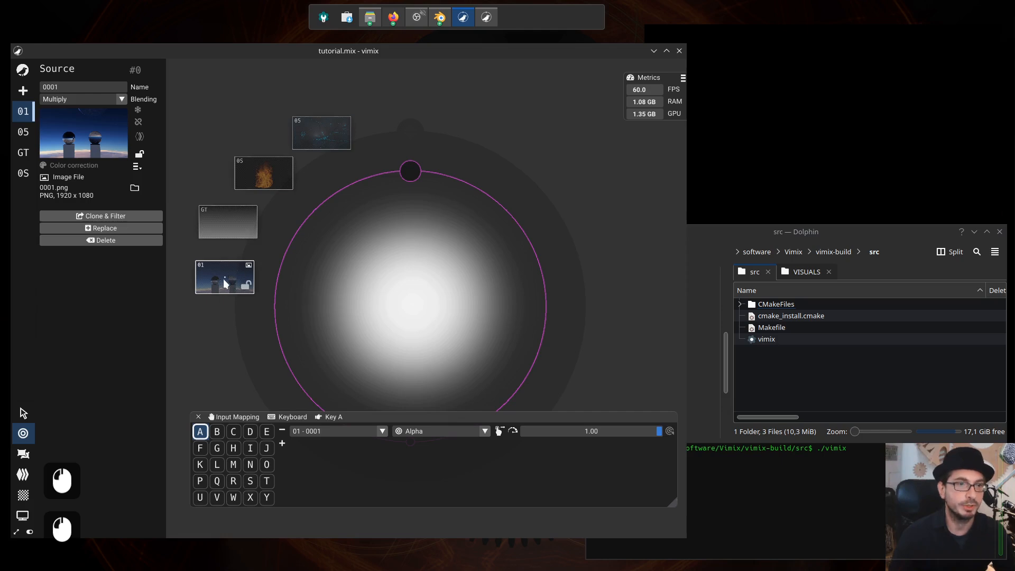
drag(222, 283, 216, 284)
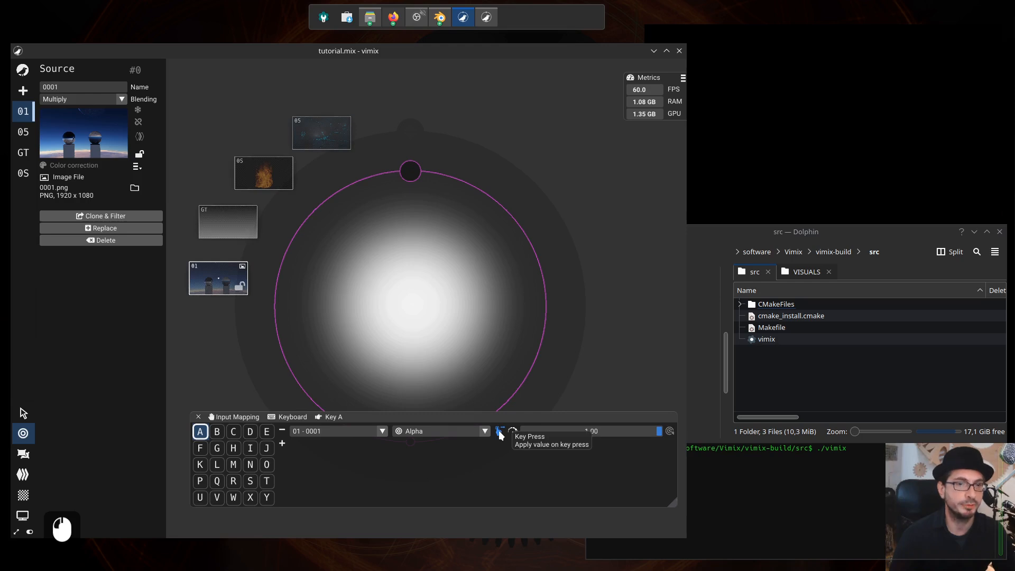
- Adjust key A's press behaviour and set the Alpha action's transition speed to Smooth, 120 ms
click(501, 434)
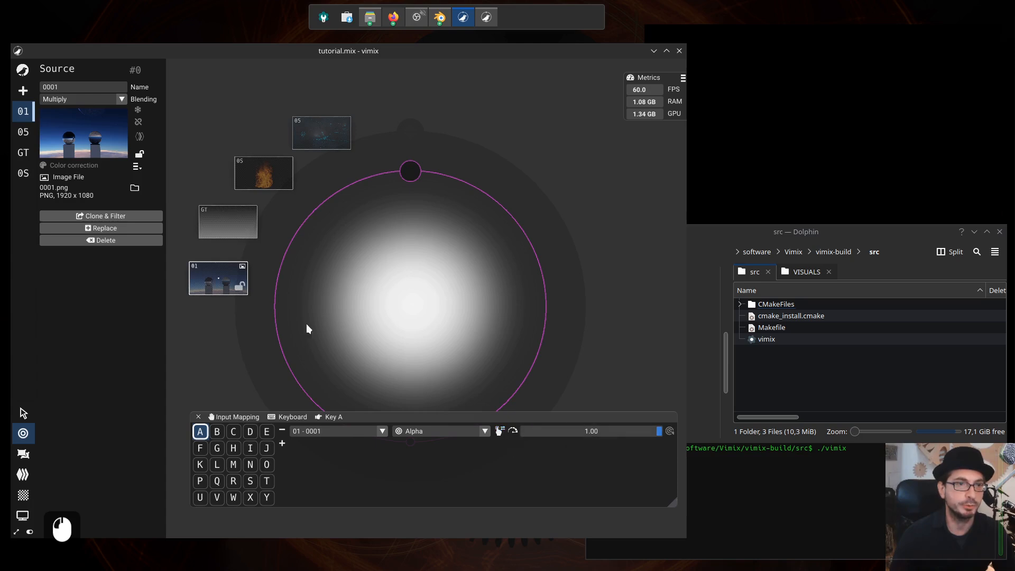
click(513, 431)
click(514, 431)
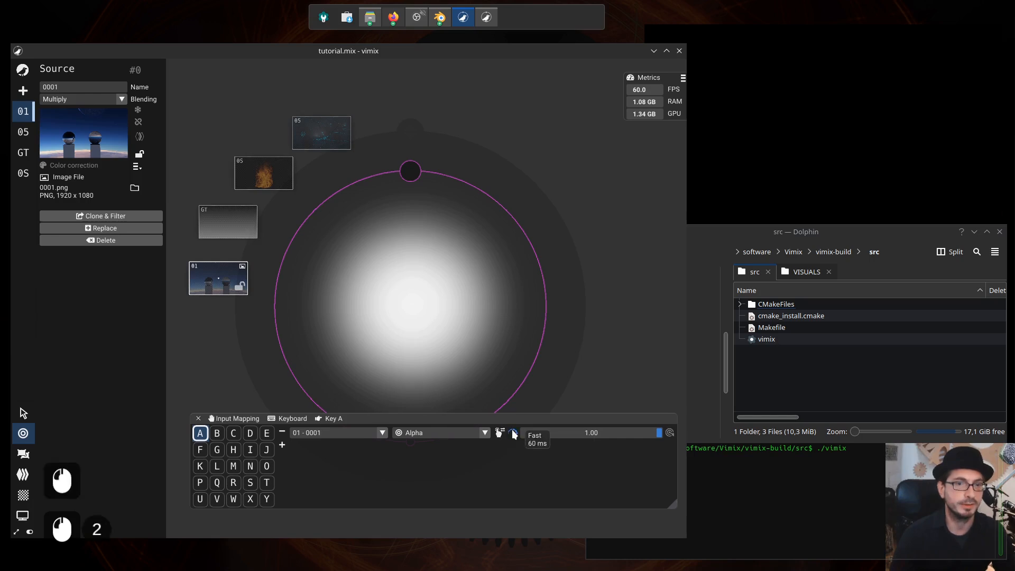
click(514, 432)
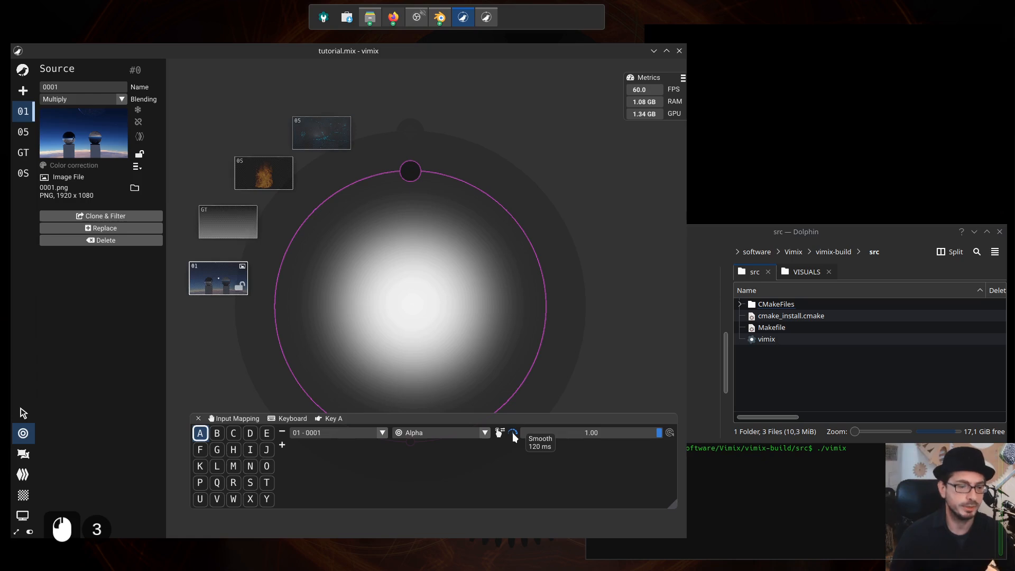
- Test key A's Alpha mapping by triggering it repeatedly on source 01
key(a)
key(a)
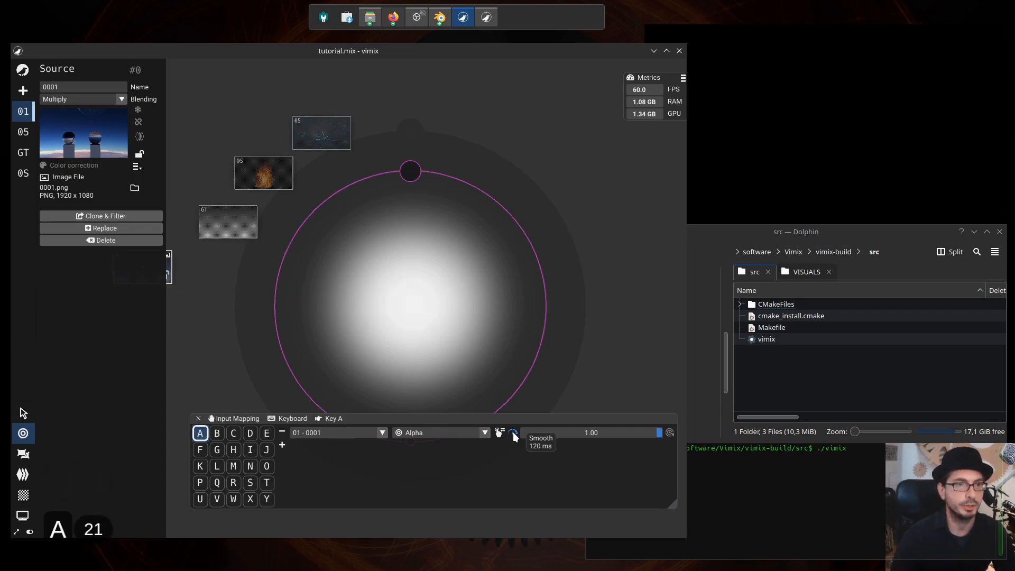
key(a)
key(a)
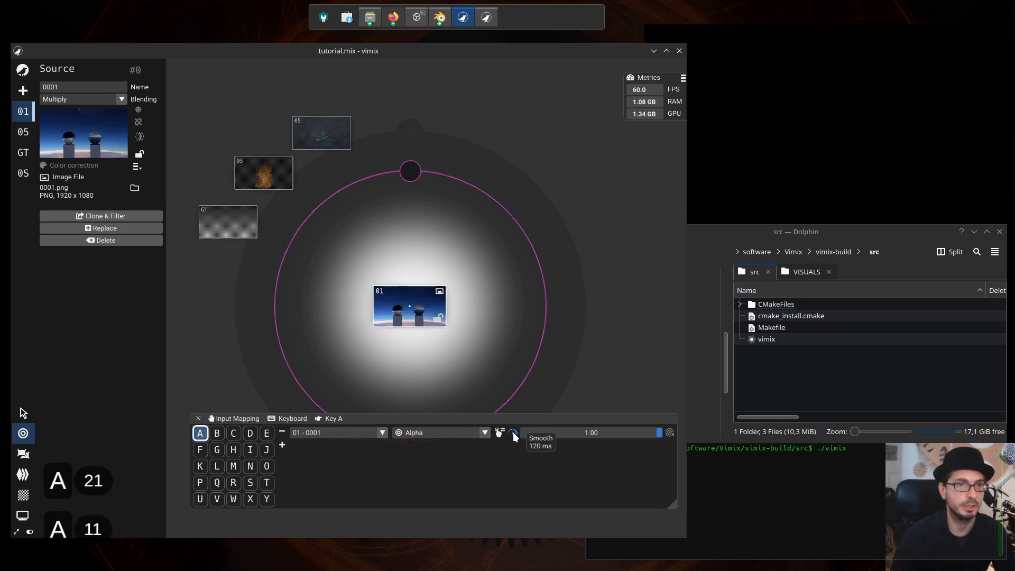
key(a)
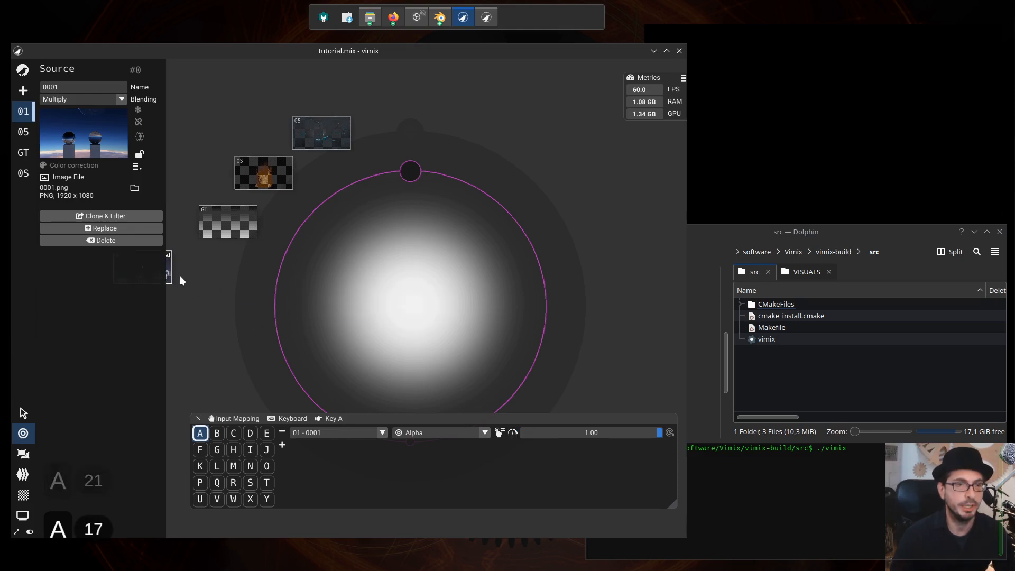
- Bring source 01 back beside the mixing circle and move source GT slightly down towards it
drag(168, 266, 237, 278)
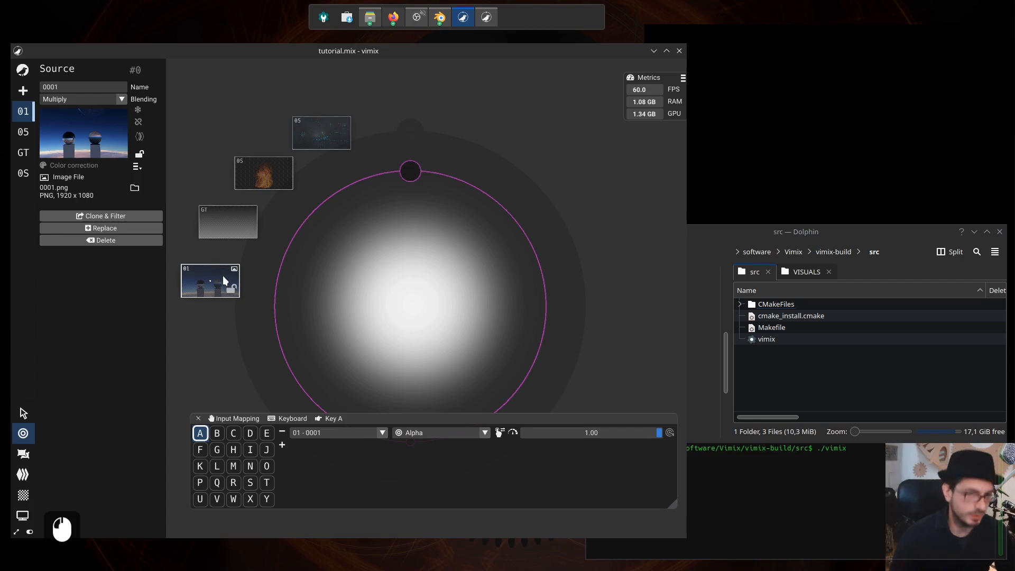
drag(223, 280, 222, 296)
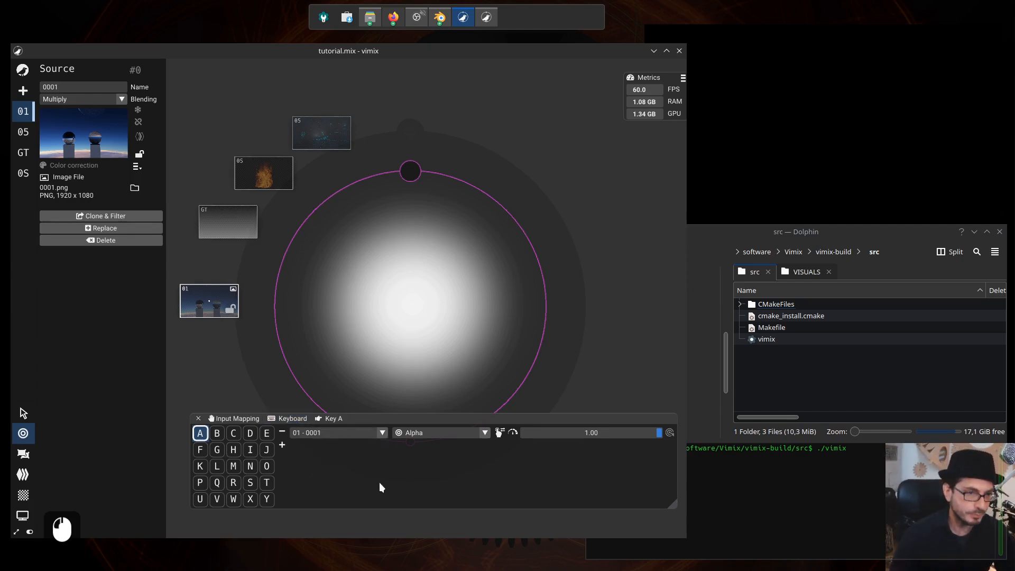
drag(235, 229, 227, 246)
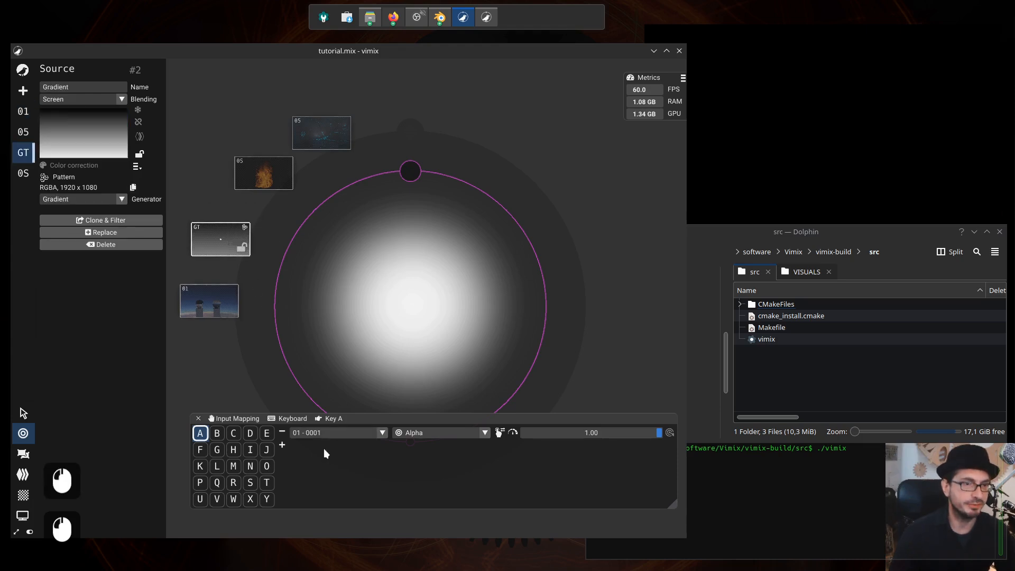
click(208, 306)
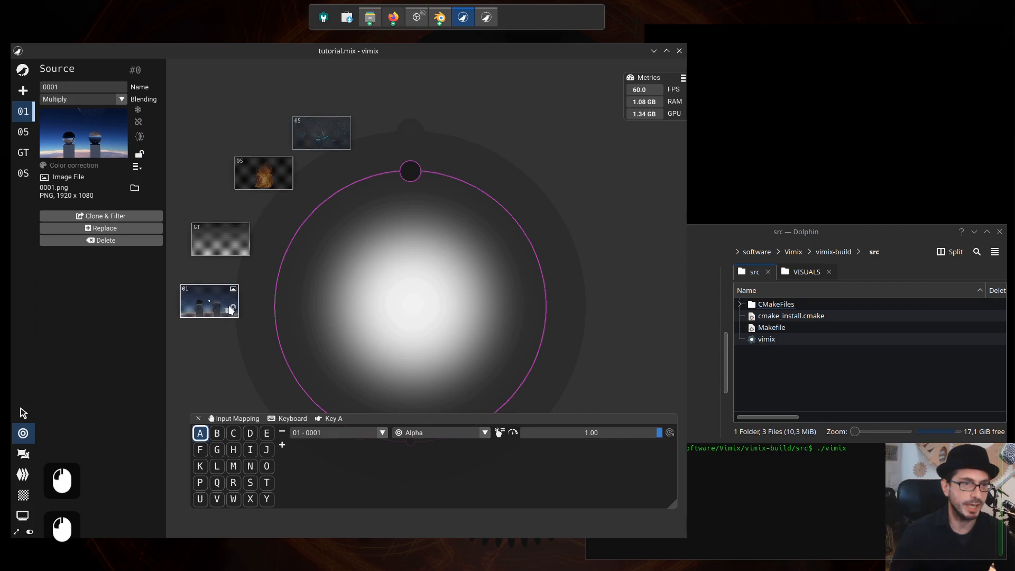
drag(210, 308, 210, 304)
- Test key A's Alpha action on source 01 while the output window has the focus
click(873, 136)
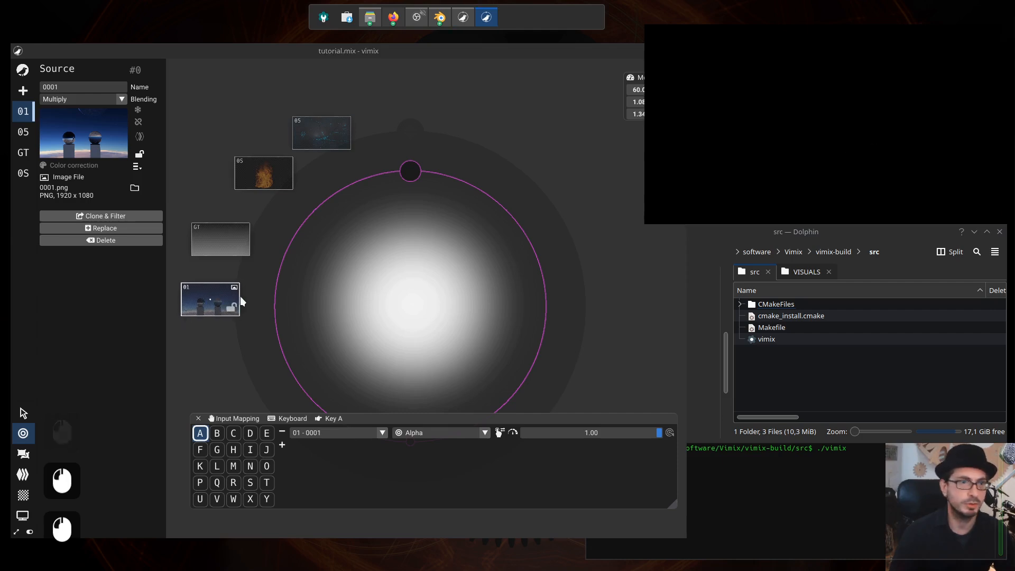
key(a)
key(a)
key(a)
key(a)
key(a)
key(a)
key(a)
key(a)
key(a)
key(a)
key(a)
key(a)
key(a)
key(a)
key(a)
key(a)
key(a)
key(a)
key(a)
key(a)
key(a)
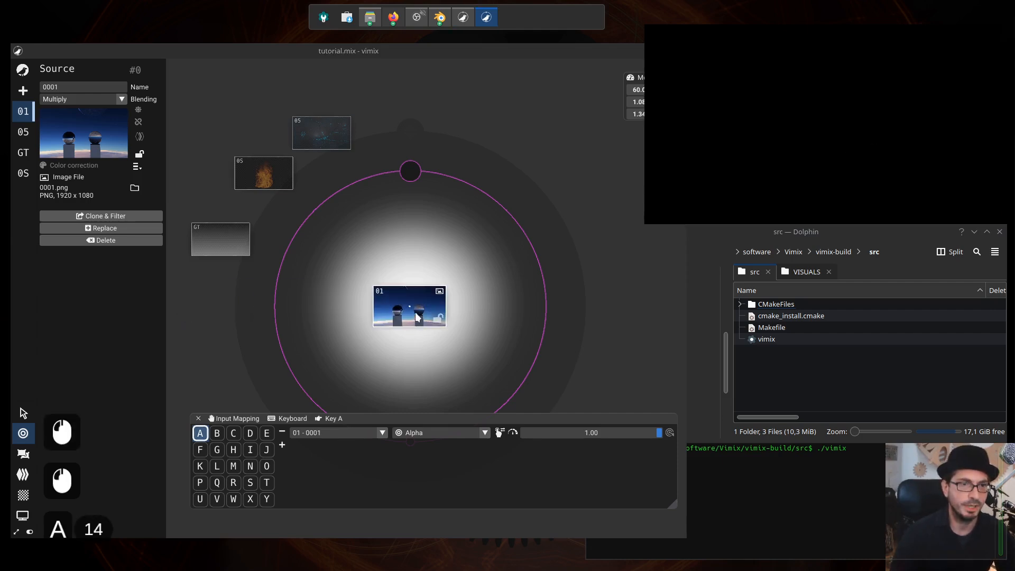
key(a)
click(761, 138)
click(762, 137)
click(762, 137)
click(762, 138)
key(a)
key(a)
key(a)
key(a)
key(a)
key(a)
key(a)
key(a)
key(a)
key(a)
key(a)
key(a)
key(a)
key(a)
key(a)
key(a)
key(a)
key(a)
key(a)
key(a)
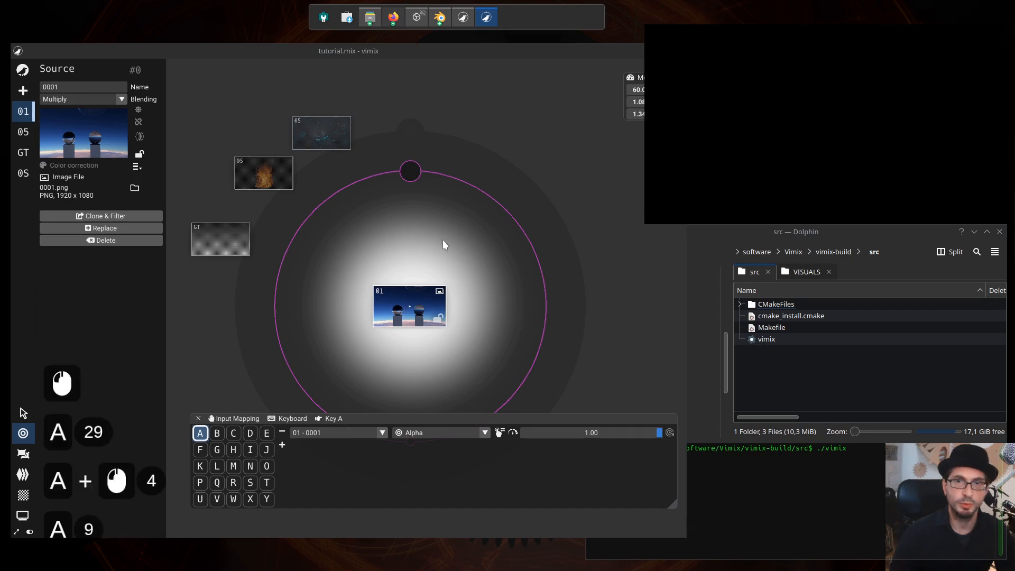
key(a)
key(a)
key(a)
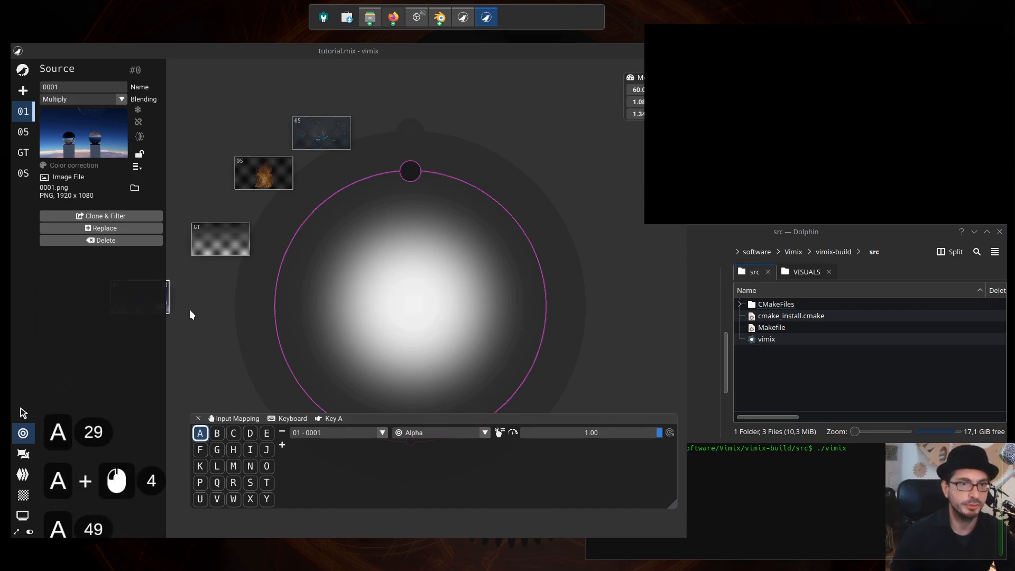
- Move source 01 to the centre of the mixing circle and set its blending mode to Screen
drag(168, 300, 443, 293)
click(842, 120)
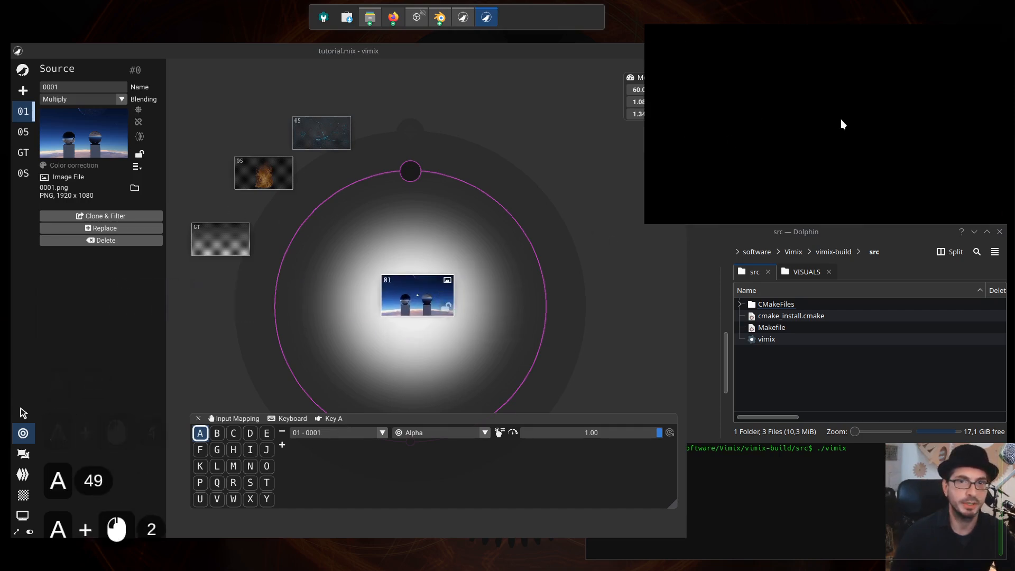
click(106, 98)
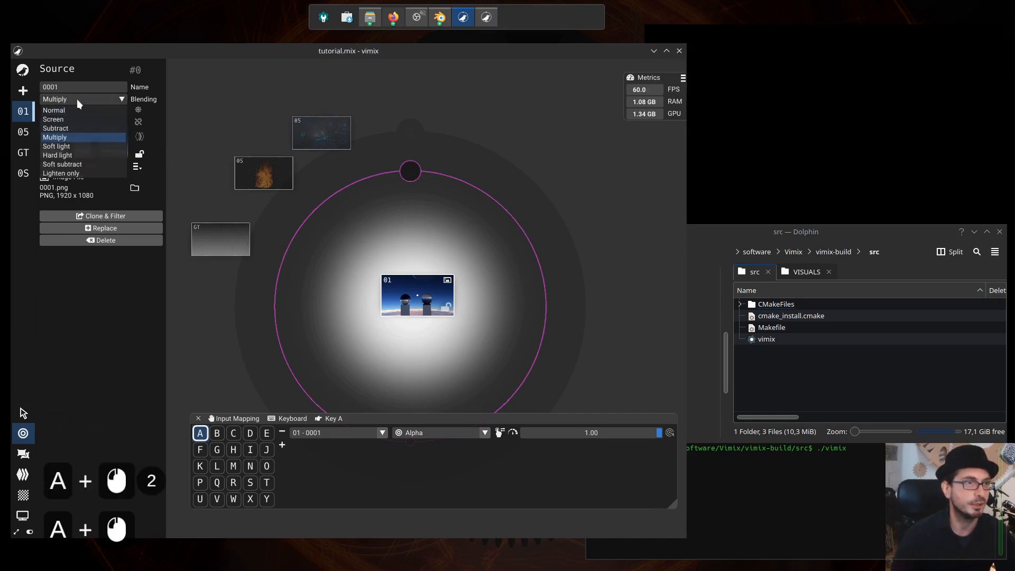
click(90, 118)
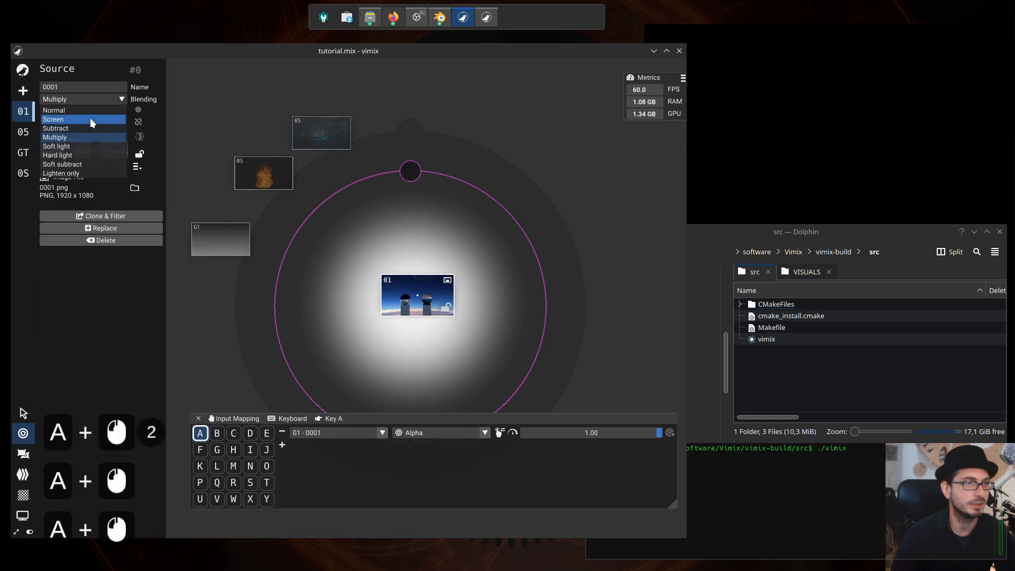
key(a)
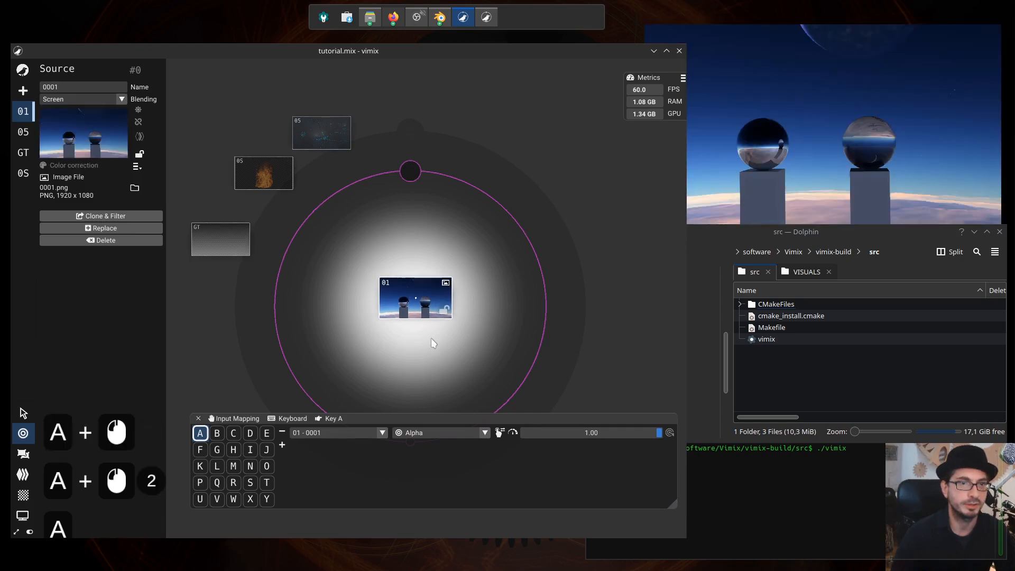
- Lower the Input Mapping window slightly and move source 01 to the upper-left part of the mixing circle
mouse_move(399, 306)
mouse_down()
mouse_move(204, 326)
mouse_move(363, 300)
mouse_move(388, 309)
mouse_up()
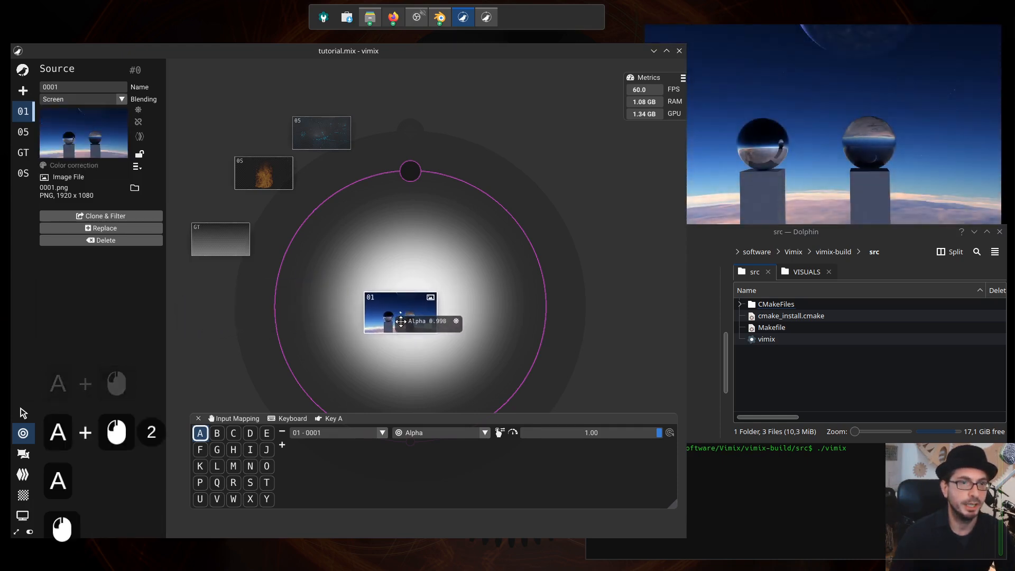
drag(482, 418, 476, 433)
drag(400, 308, 324, 242)
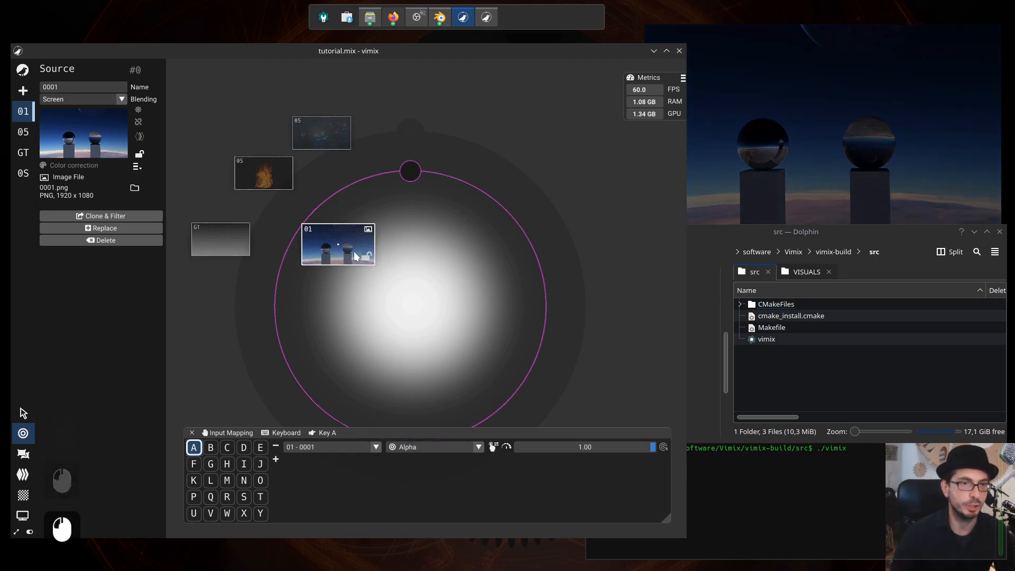
- Test key A's Alpha action repeatedly with source 01 partly faded inside the mixing circle
key(a)
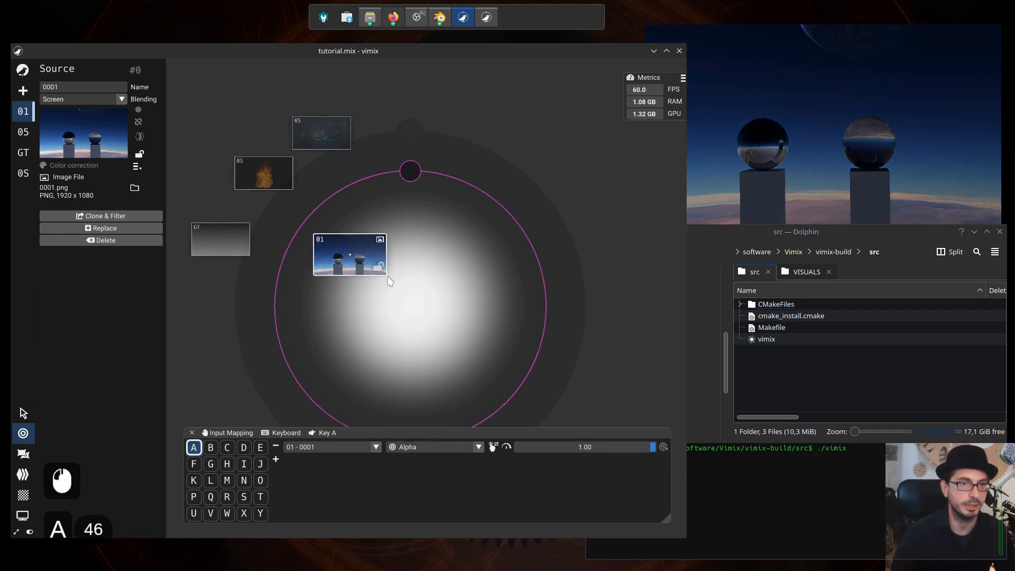
key(a)
key(a)
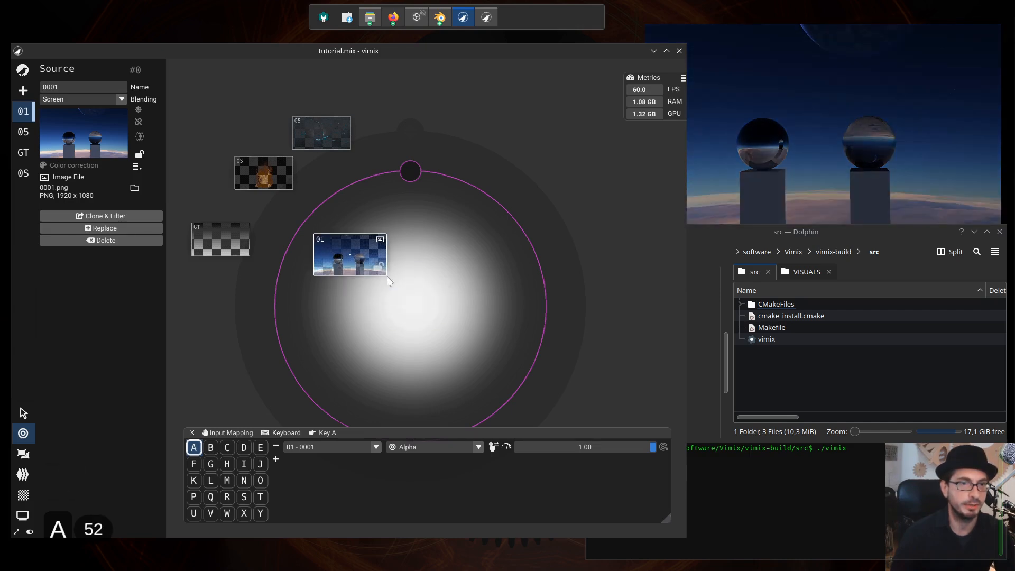
key(a)
key(a)
- Retest key A's Alpha action with source 01 placed outside the mixing circle, then at the circle's left edge
drag(358, 260, 236, 315)
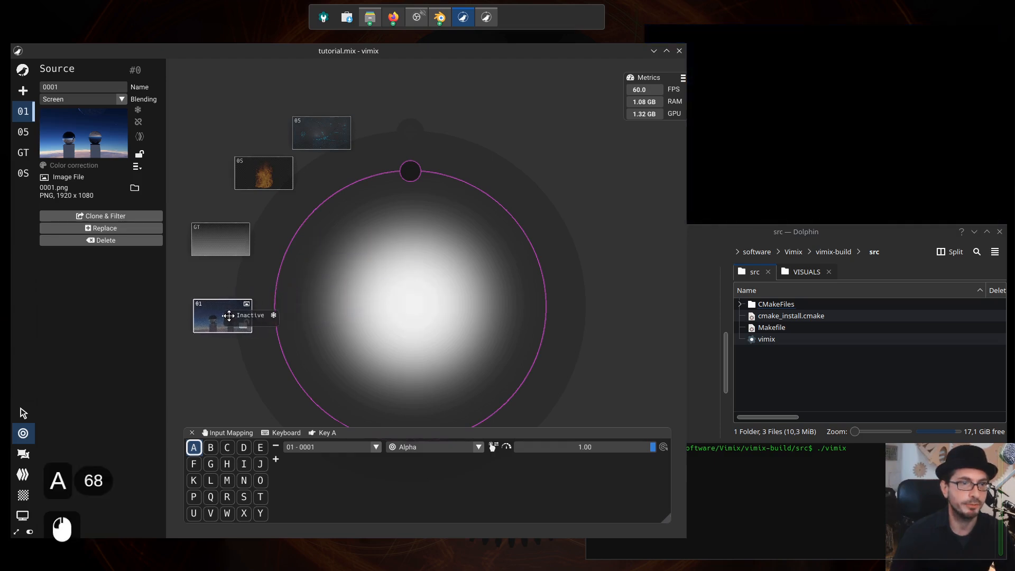
key(a)
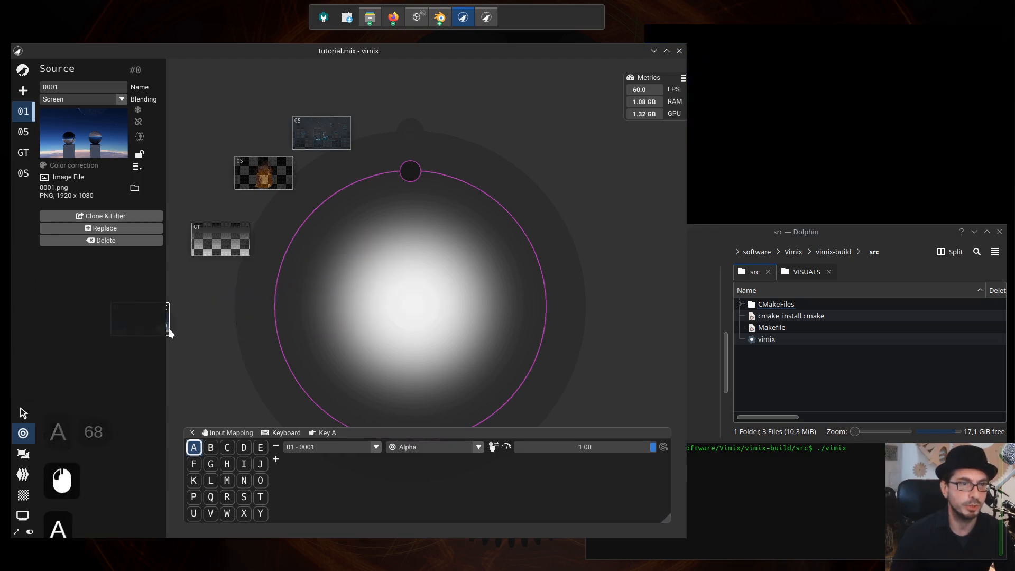
drag(167, 329, 332, 329)
key(a)
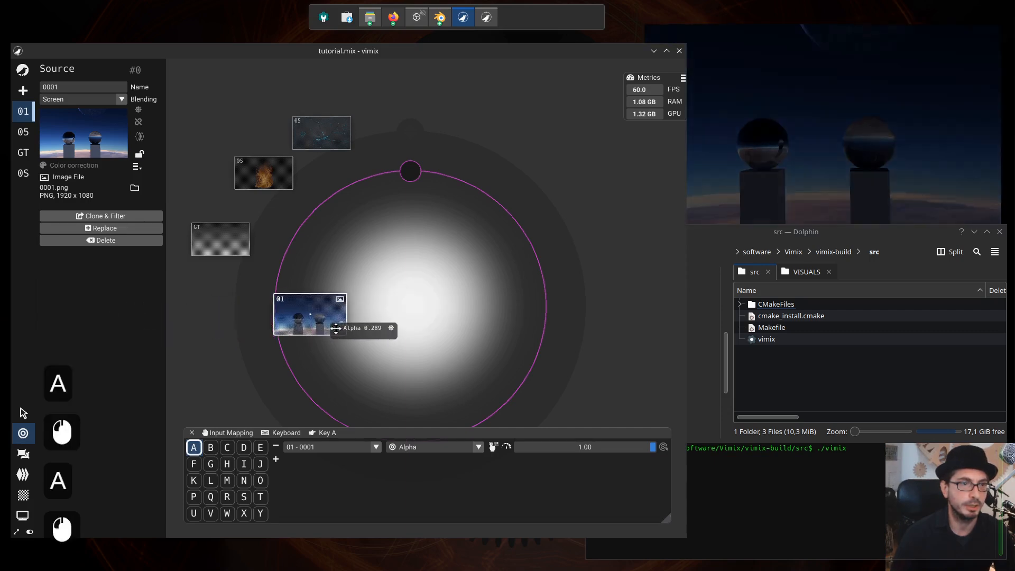
key(a)
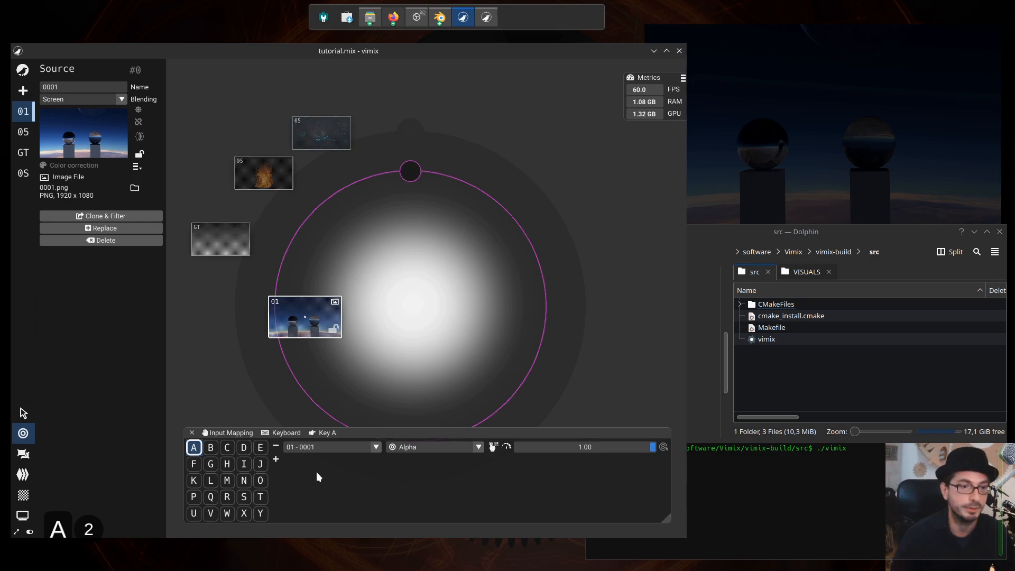
- Add a second action to key A that applies Loom to source 05 - 01_NeuroNetloop0001-0085
click(277, 463)
click(357, 460)
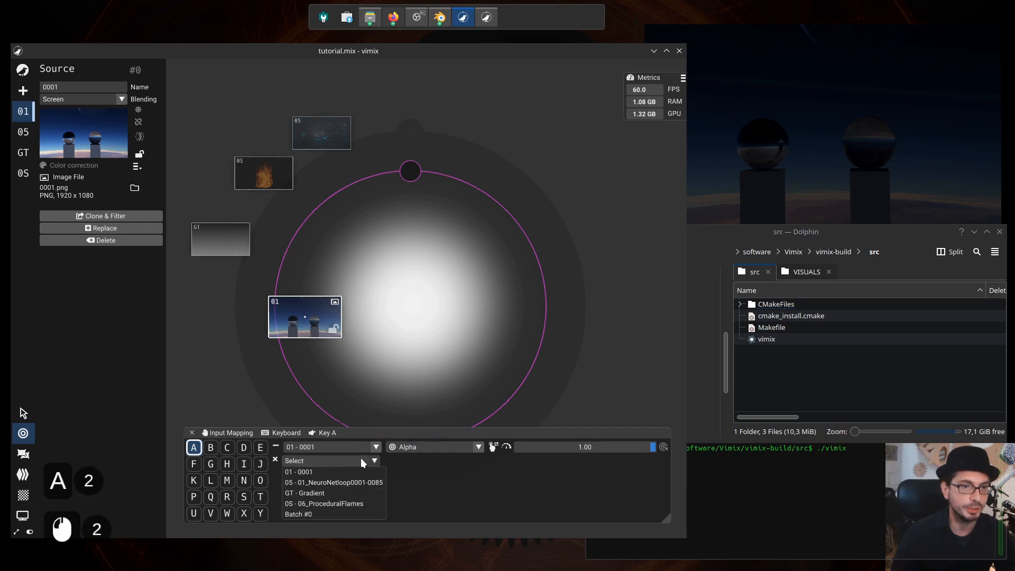
click(344, 484)
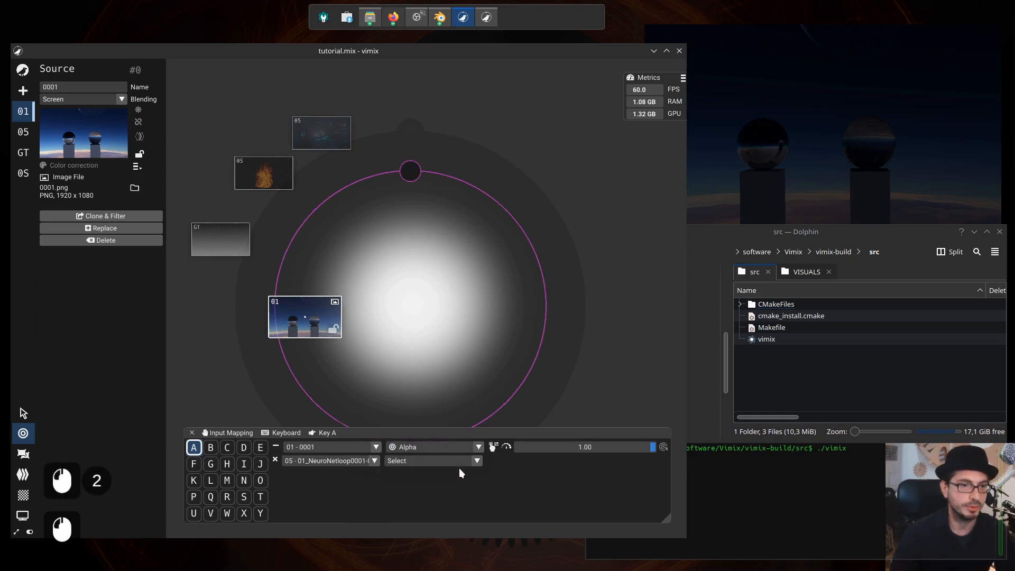
click(458, 462)
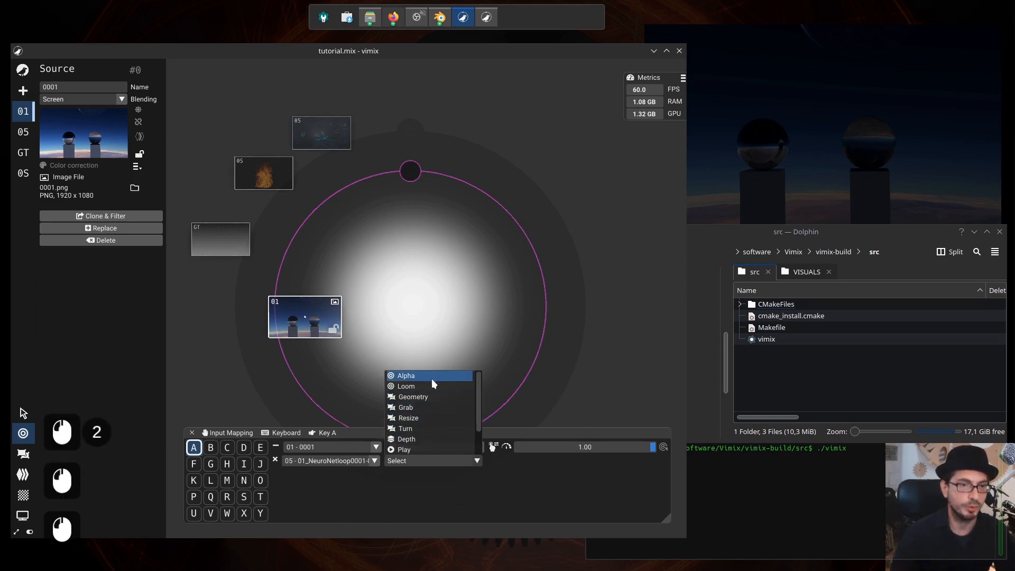
click(423, 385)
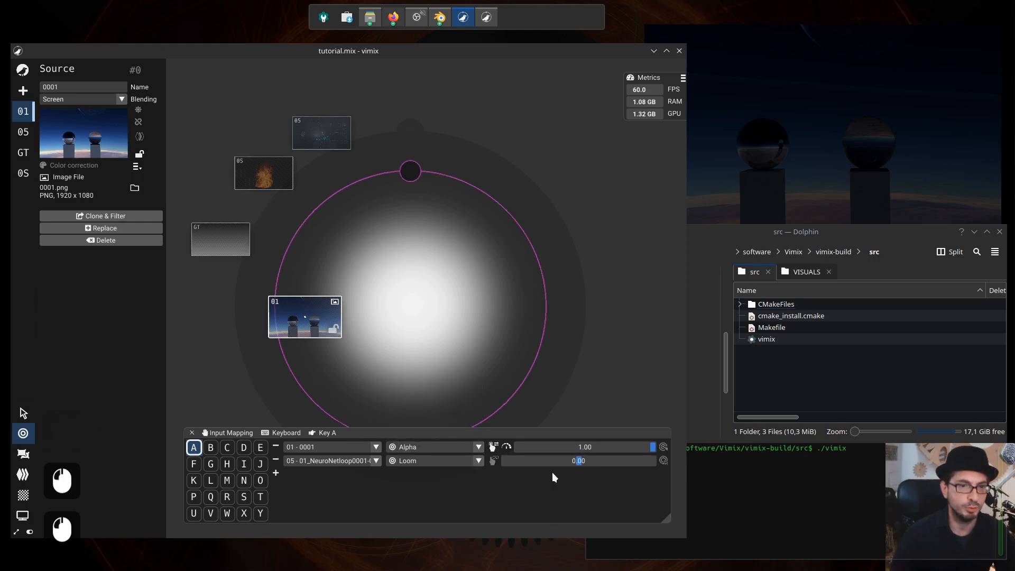
- Move source 01 out of the mixing circle to its left, below source GT
drag(322, 324, 288, 326)
drag(354, 295, 430, 286)
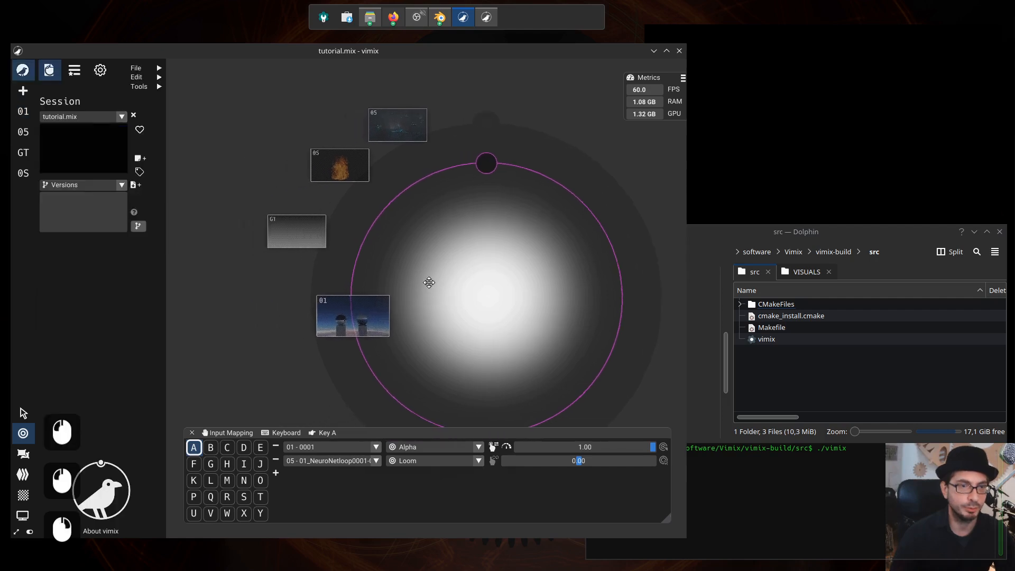
drag(348, 316, 288, 314)
click(301, 233)
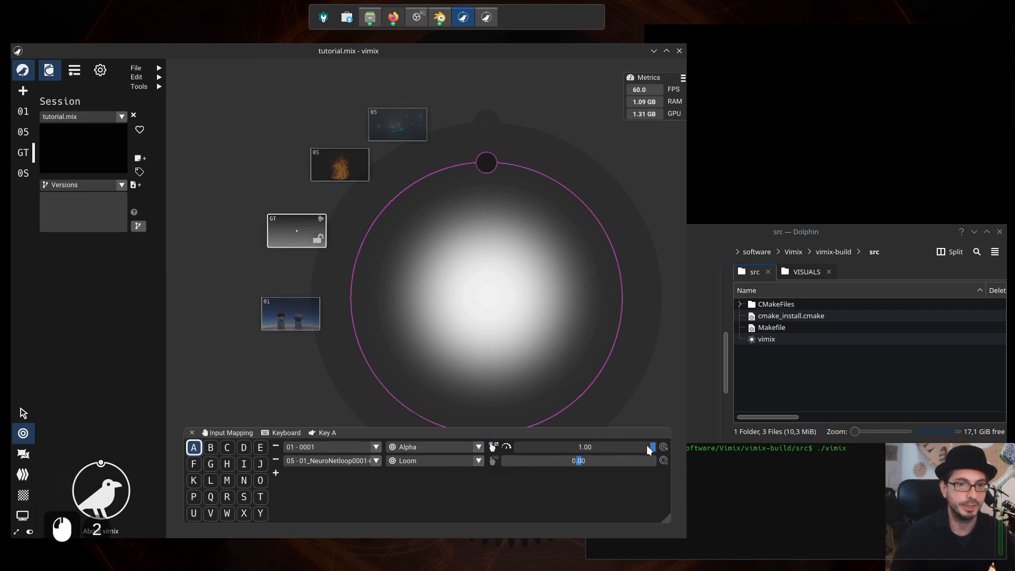
- Set key A's Loom increment for source 05 to 0.10
double_click(579, 461)
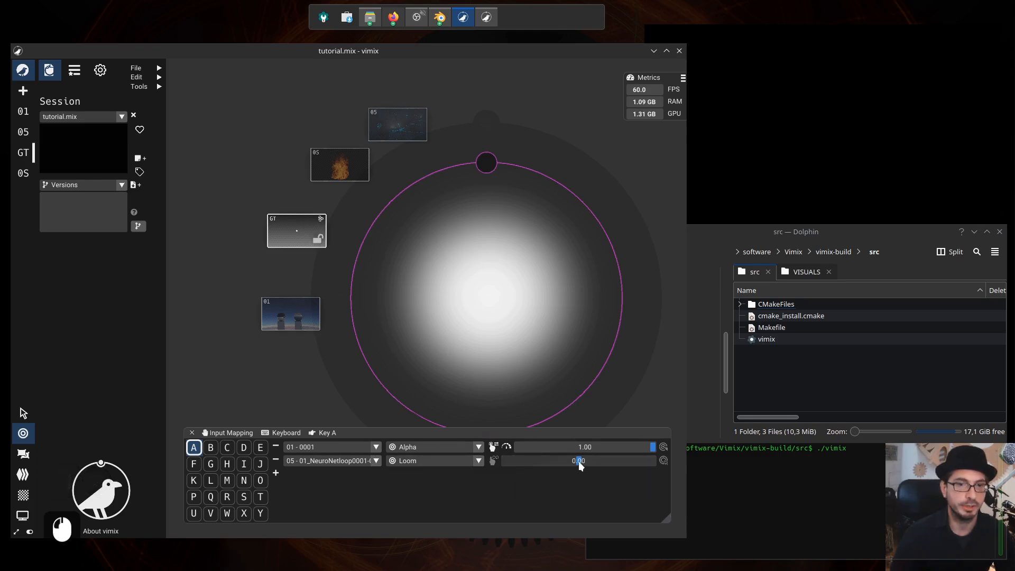
drag(579, 461, 603, 461)
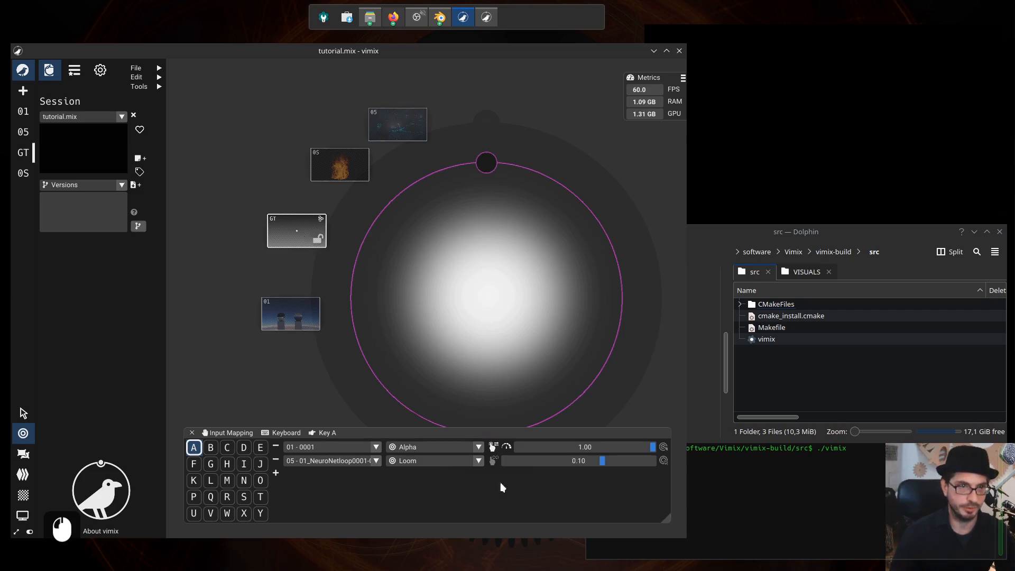
double_click(406, 127)
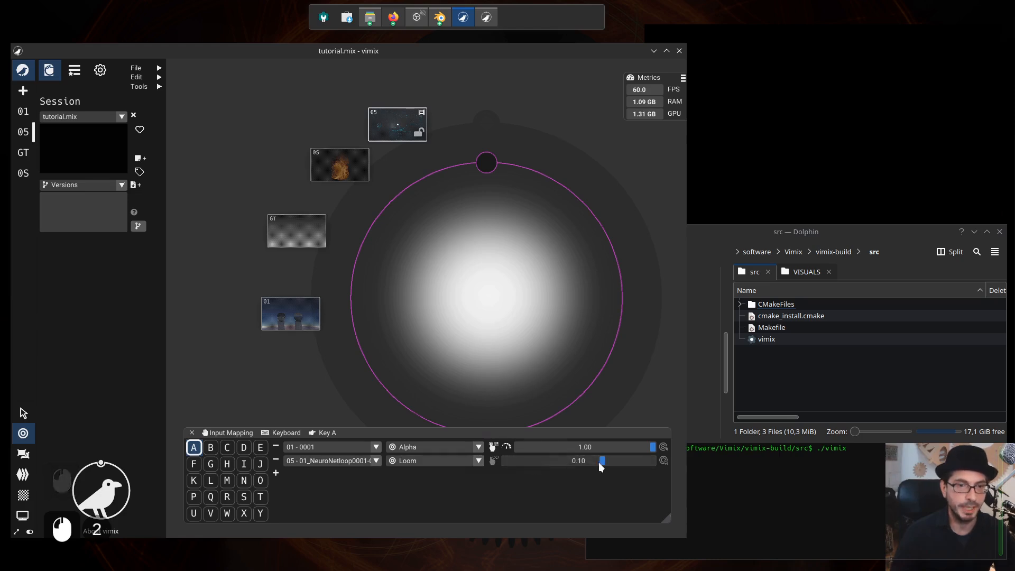
click(492, 460)
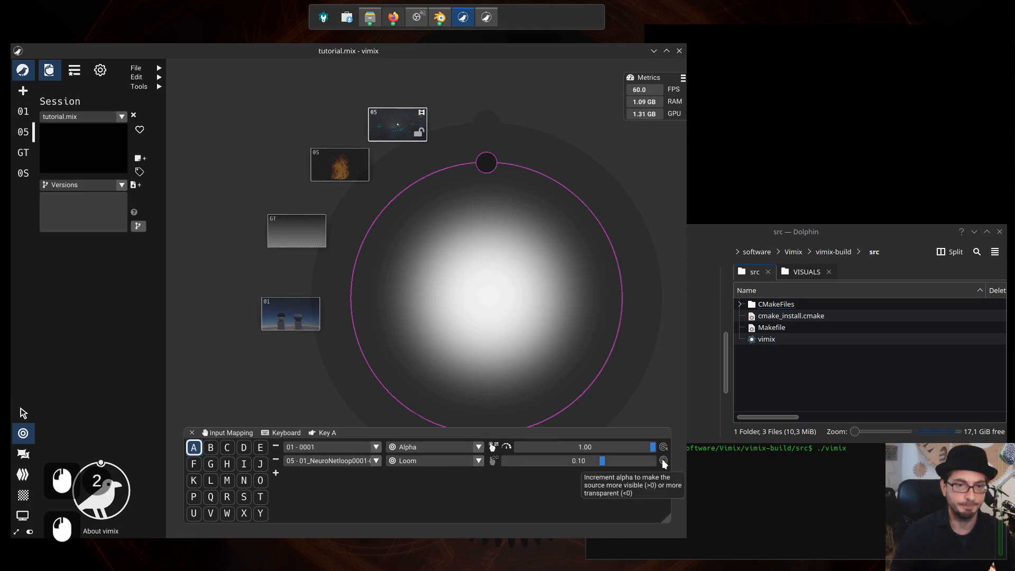
- Test key A's combined Alpha and Loom actions on sources 01 and 05, moving source 01 back outside the circle between tries
click(466, 392)
key(a)
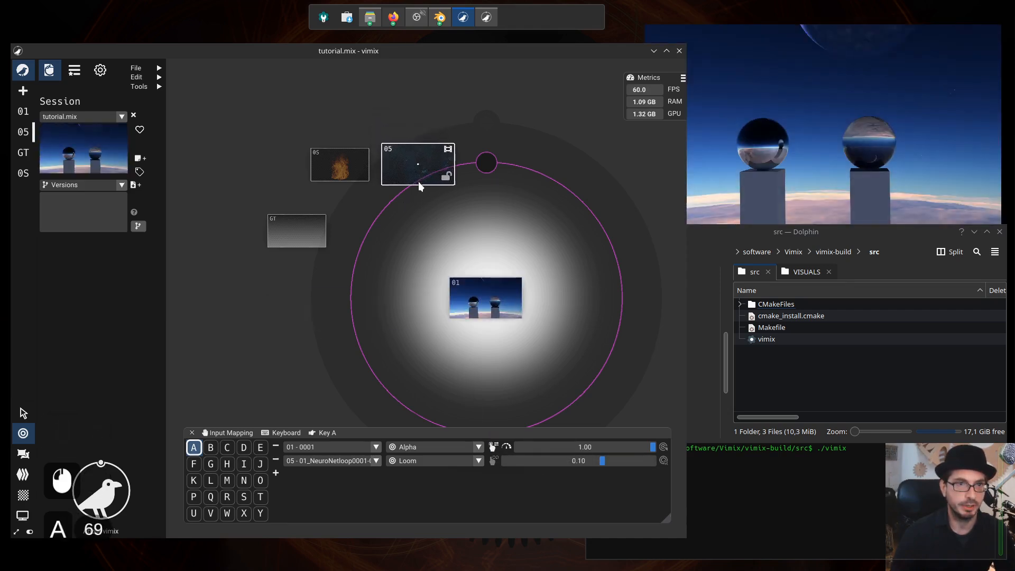
drag(466, 299, 277, 333)
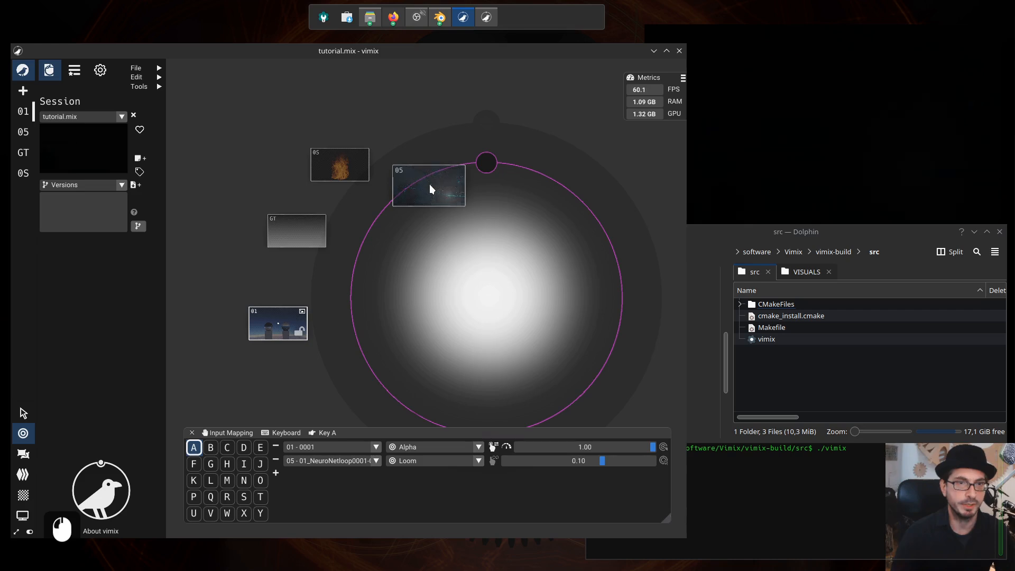
key(a)
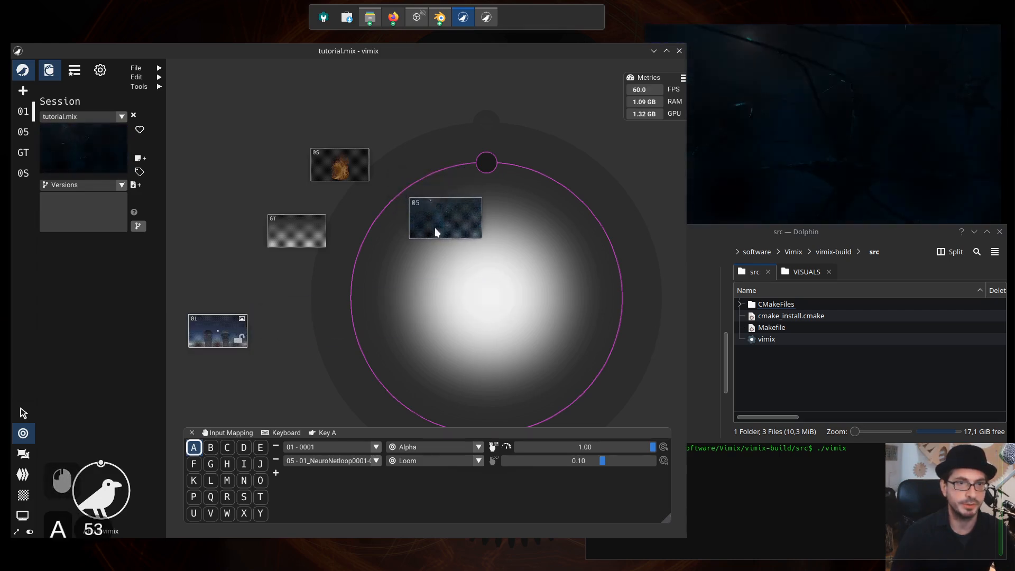
key(a)
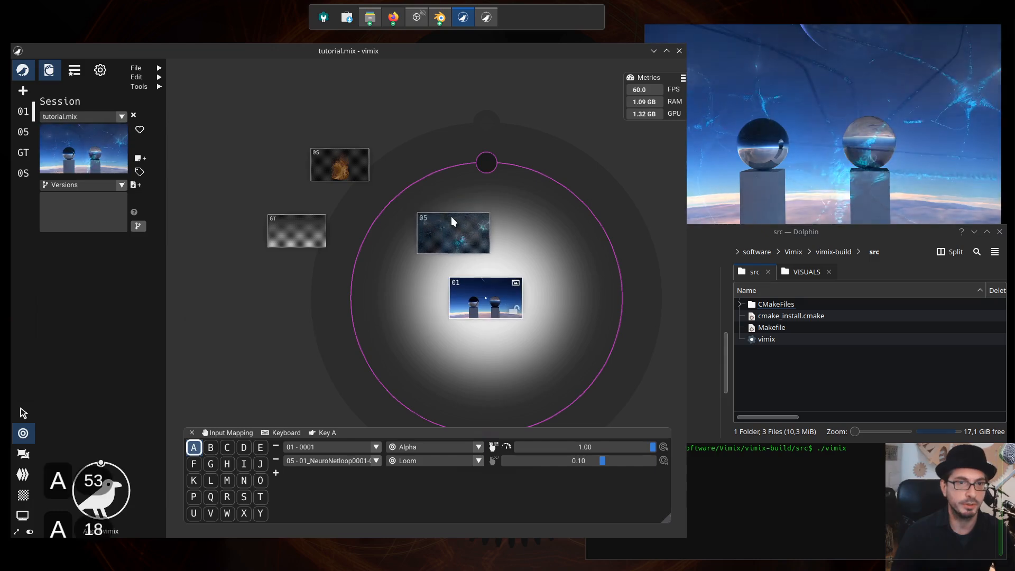
- Map key S to the Loom action on source 05 - 01_NeuroNetloop0001-0085 with an increment of -0.20
click(210, 448)
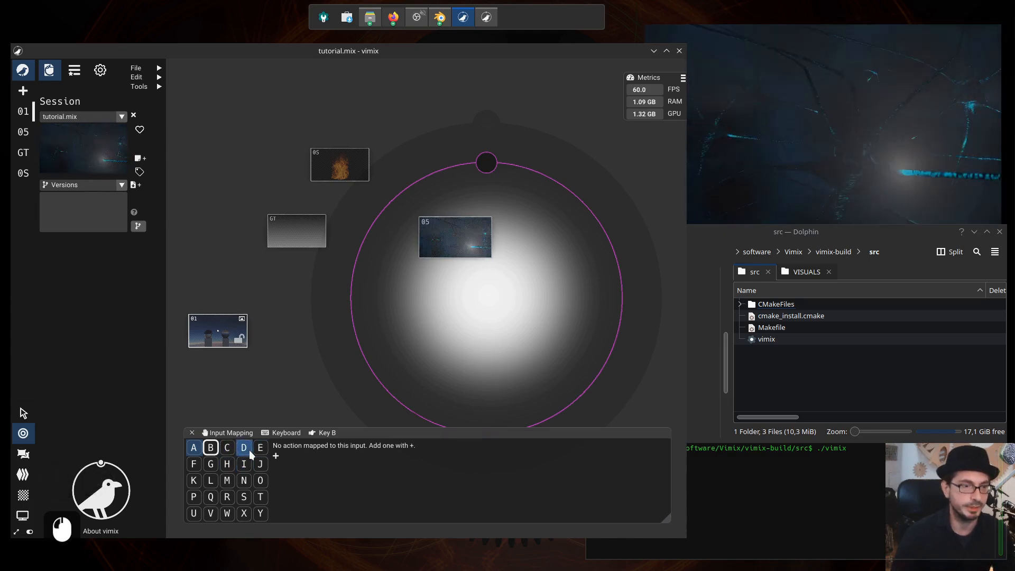
click(243, 497)
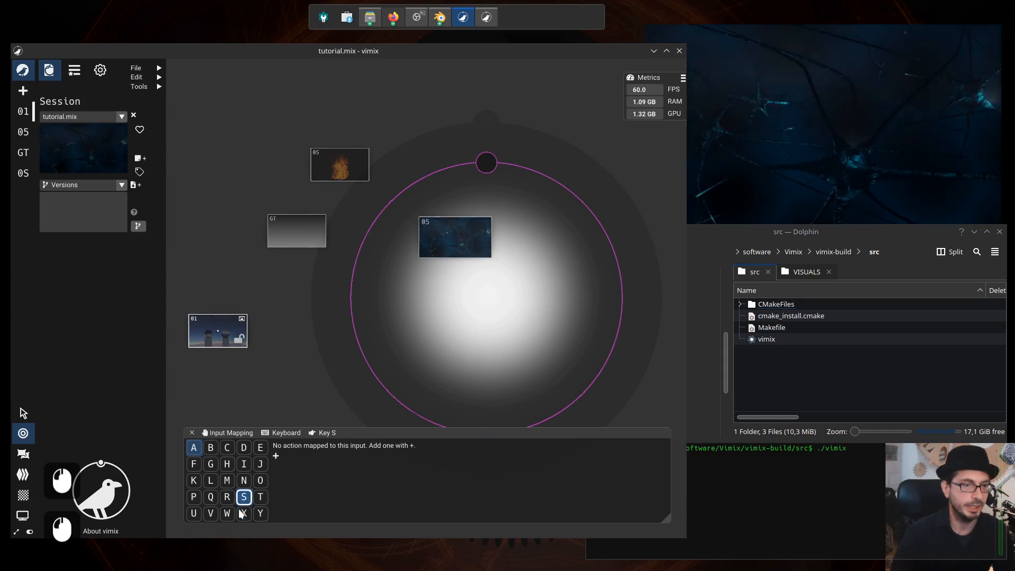
click(246, 499)
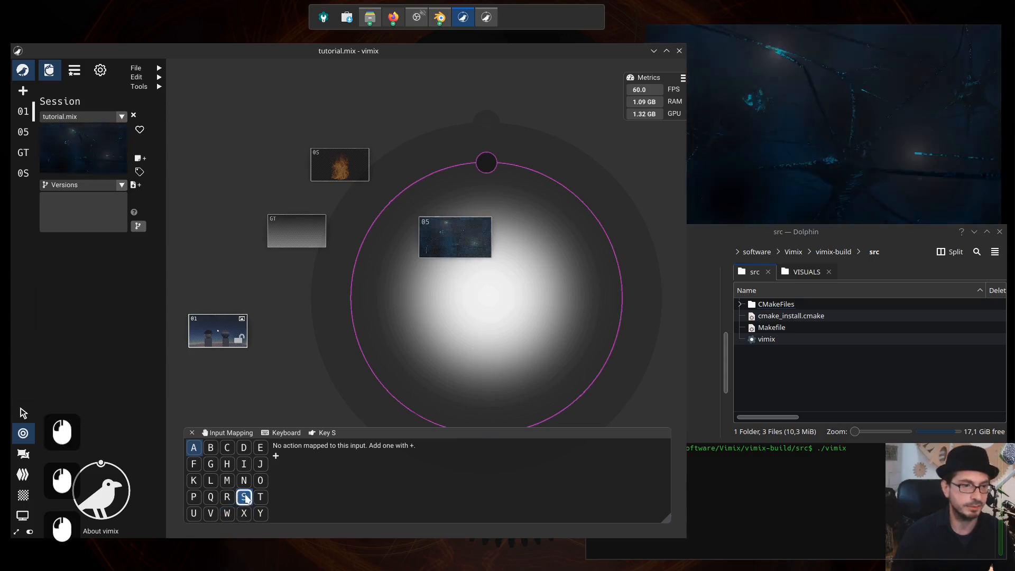
click(276, 456)
click(323, 458)
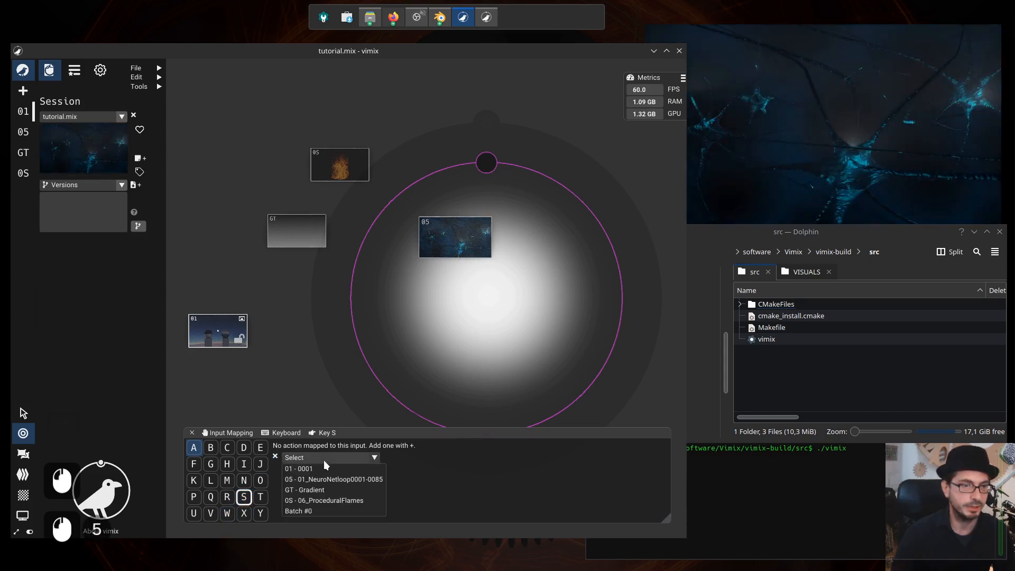
click(345, 478)
click(428, 457)
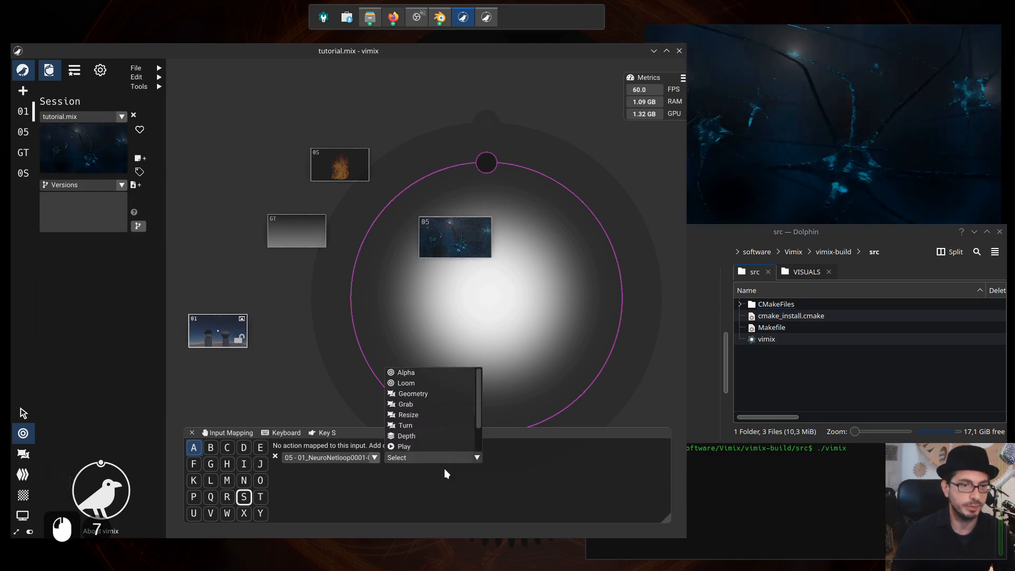
click(436, 383)
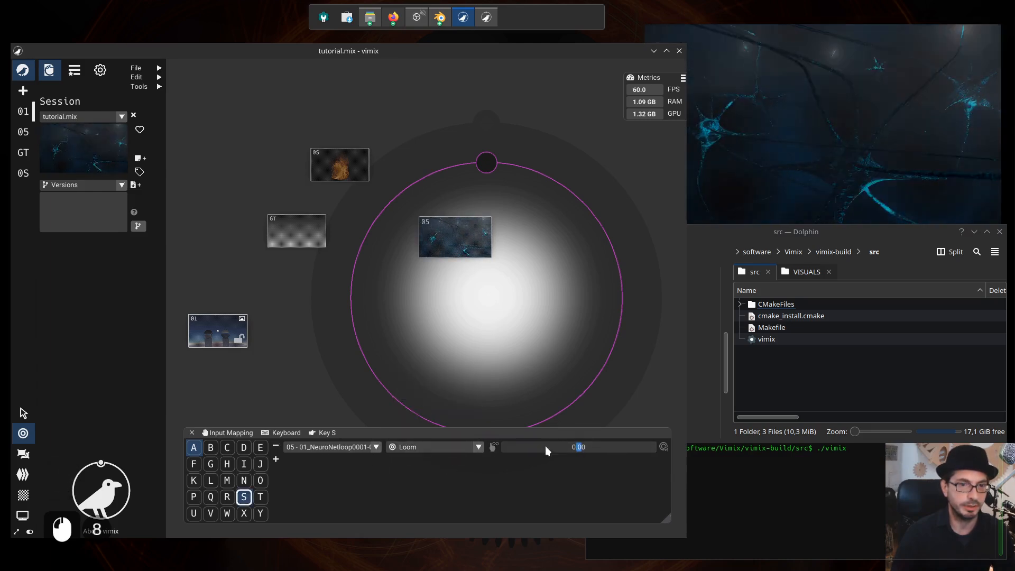
drag(578, 447, 547, 447)
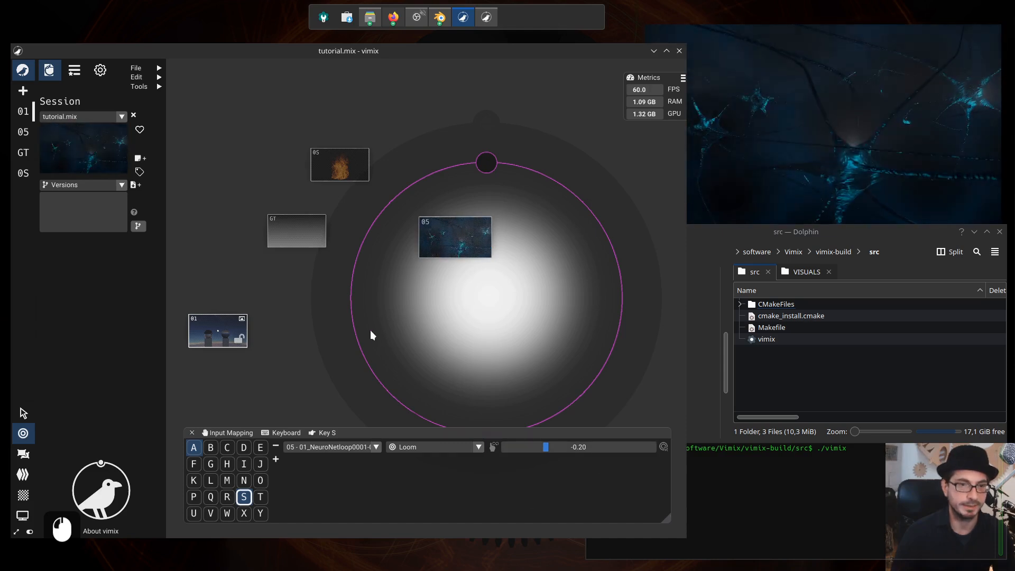
- Test raising source 05's alpha with key A and lowering it with key S
key(a)
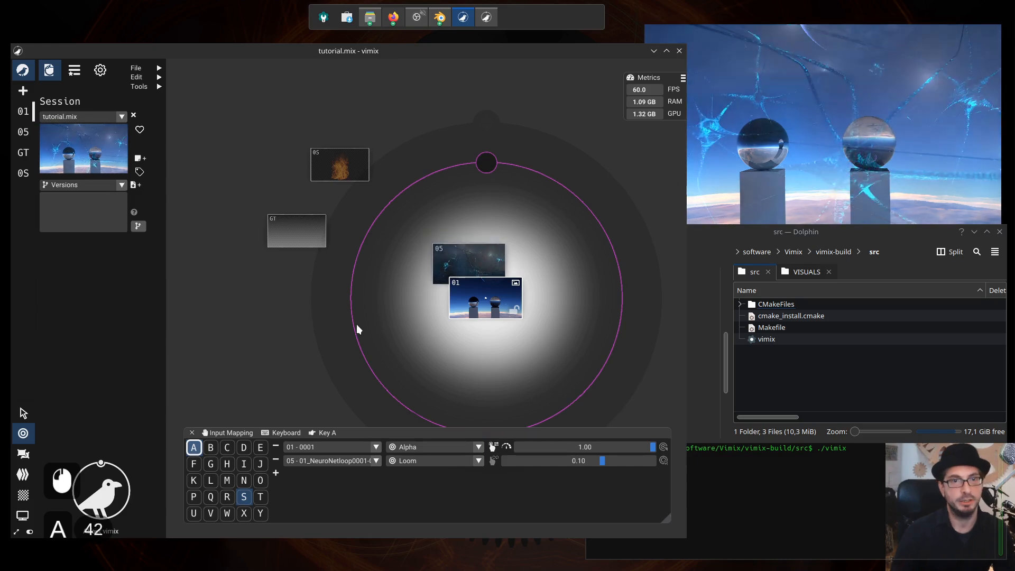
key(s)
key(s)
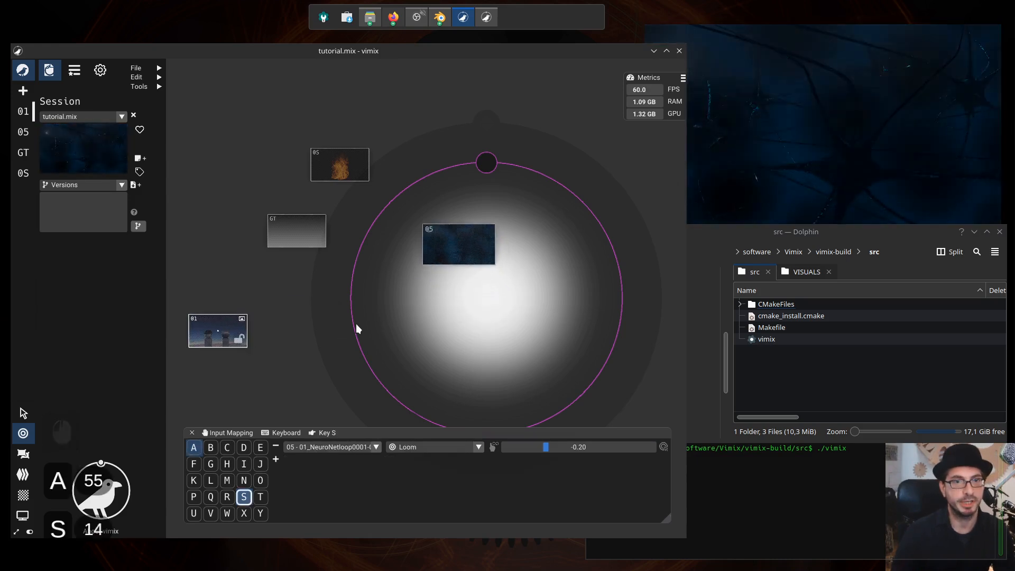
- Fade source 05 by moving it outward to the circle's edge with key S's Loom action
key(s)
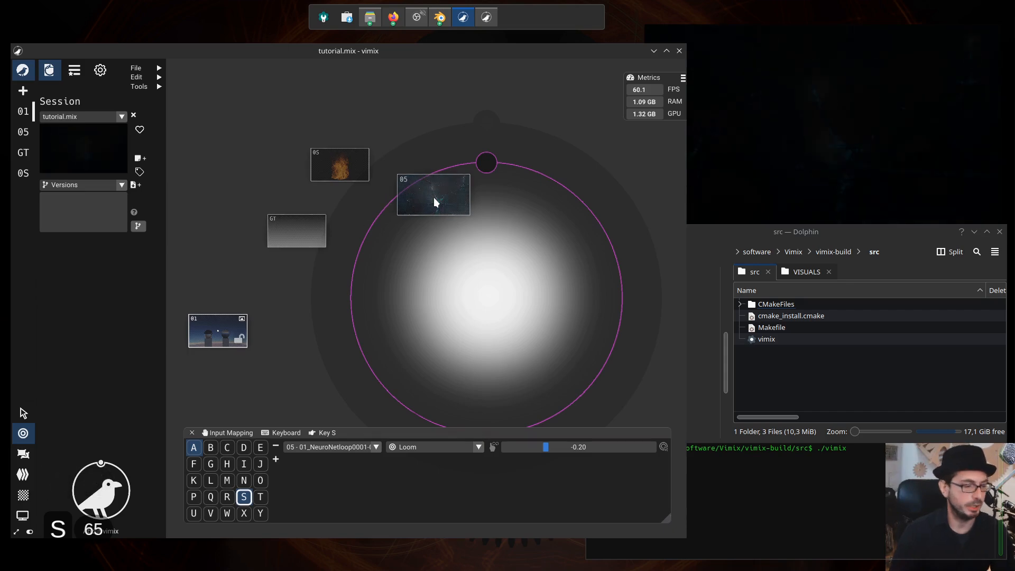
key(F13)
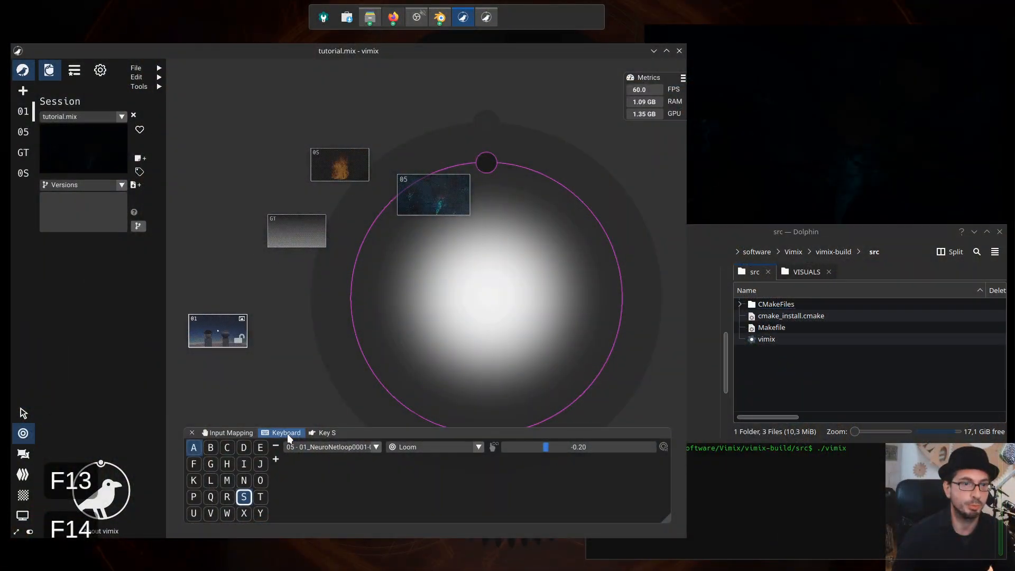
- Review the Numpad and TouchOSC input mapping layouts, ending on the Gamepad layout
click(287, 434)
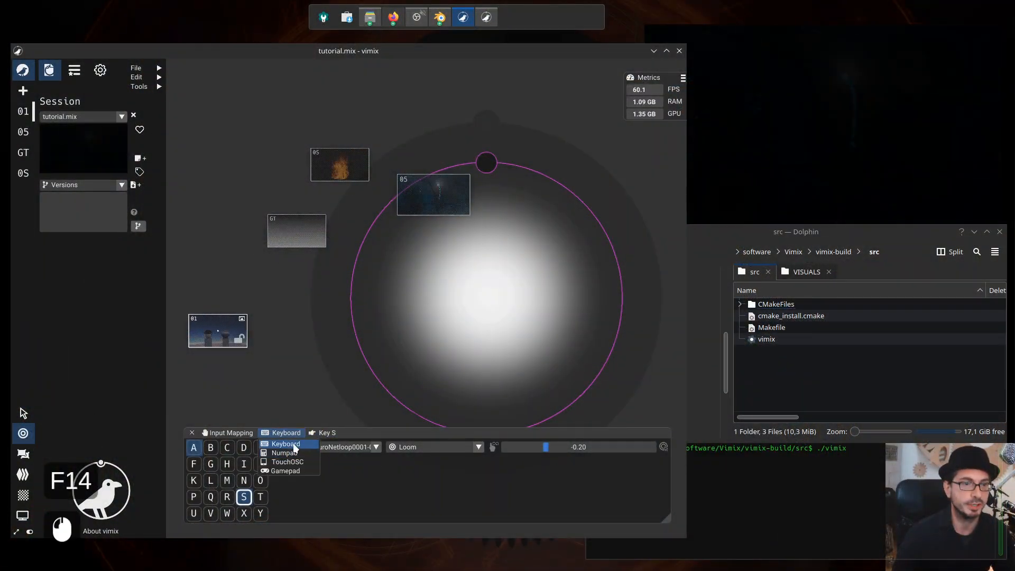
click(291, 456)
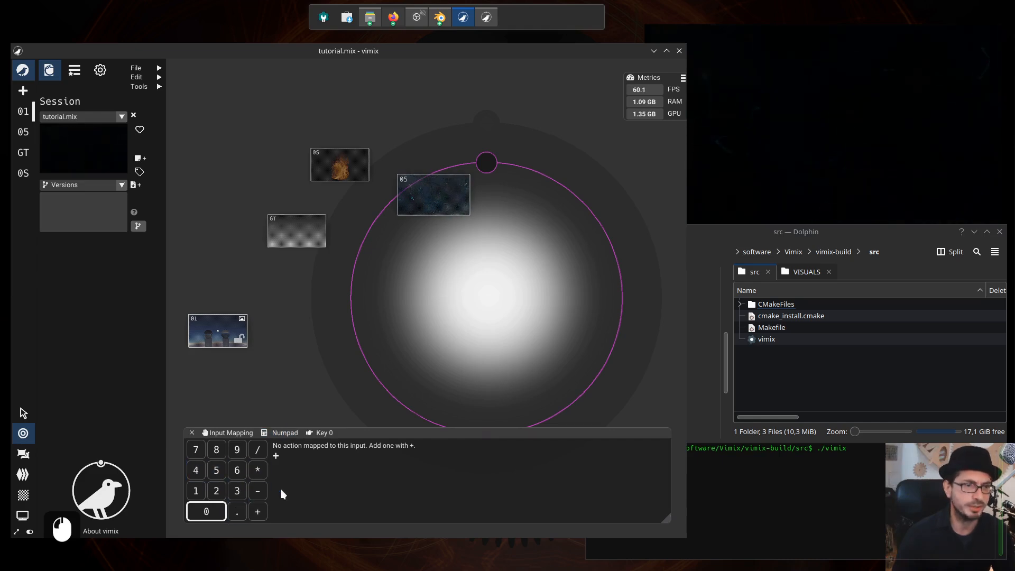
click(285, 433)
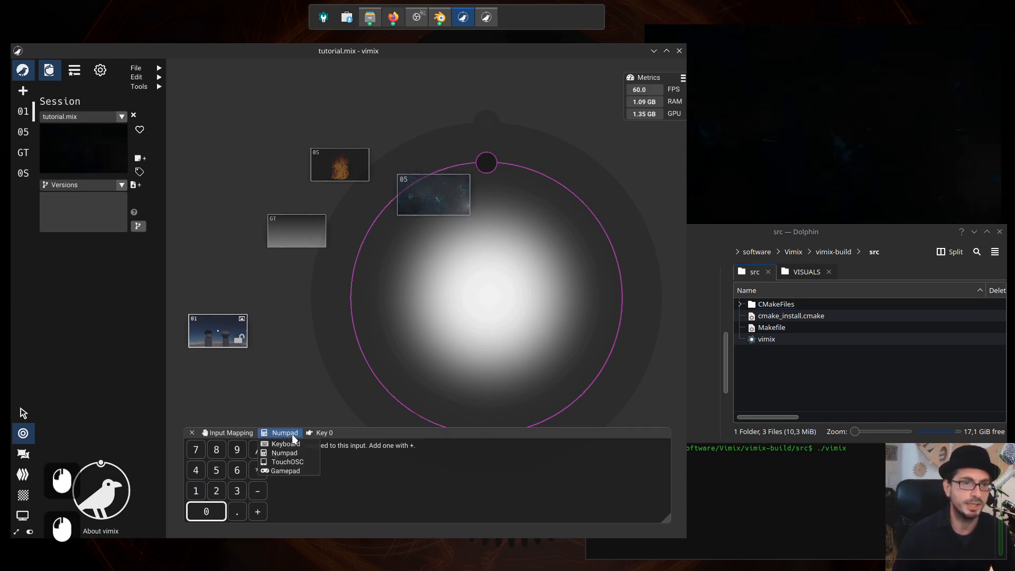
click(287, 462)
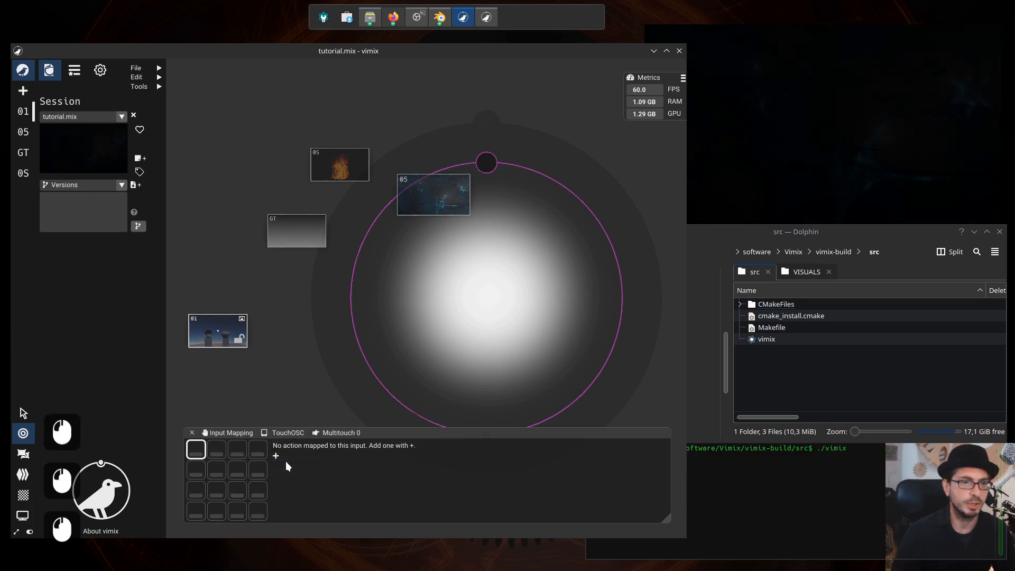
click(288, 433)
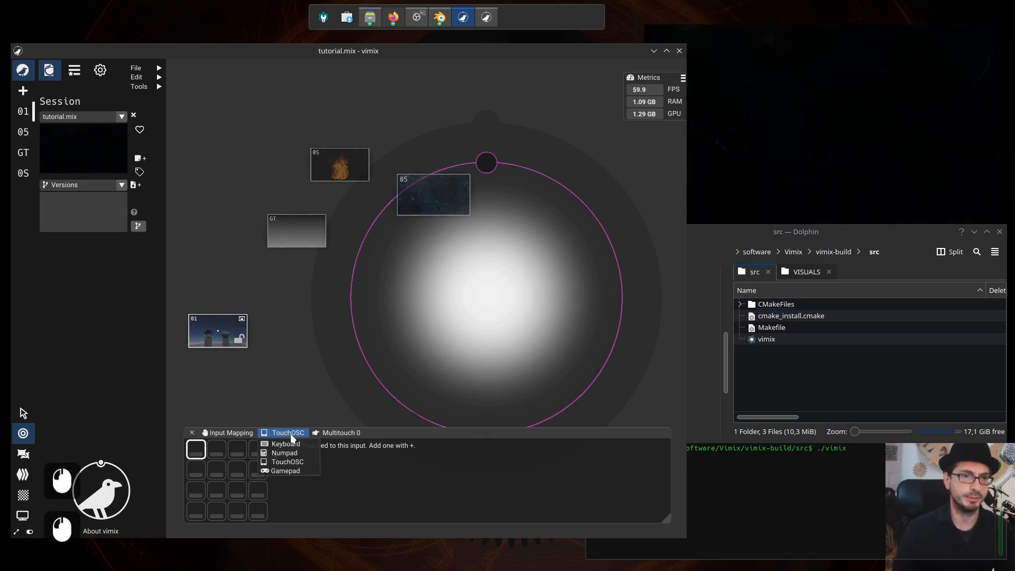
click(295, 471)
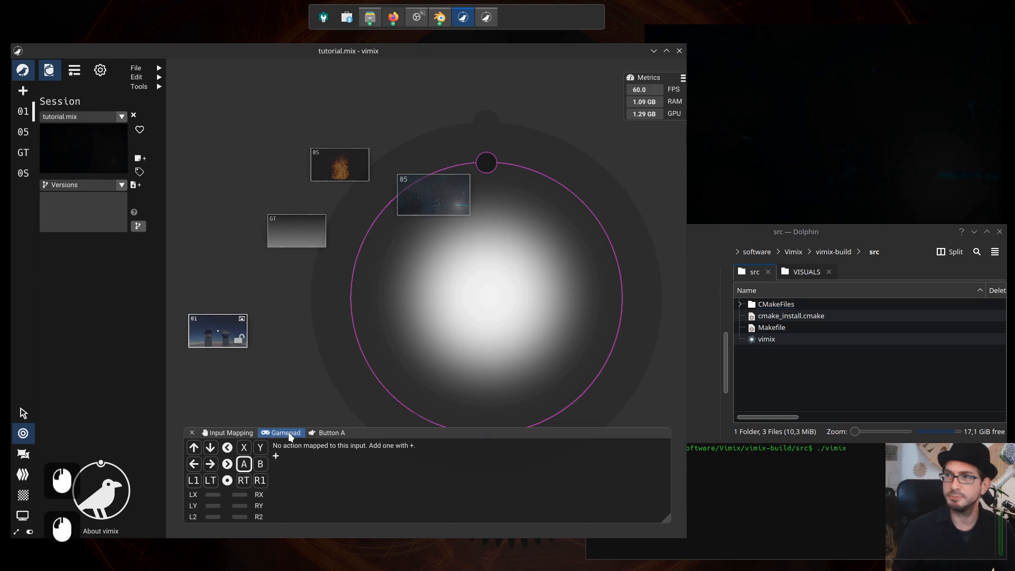
- Move source 05 close to the centre of the mixing circle to raise its opacity
drag(433, 192, 475, 291)
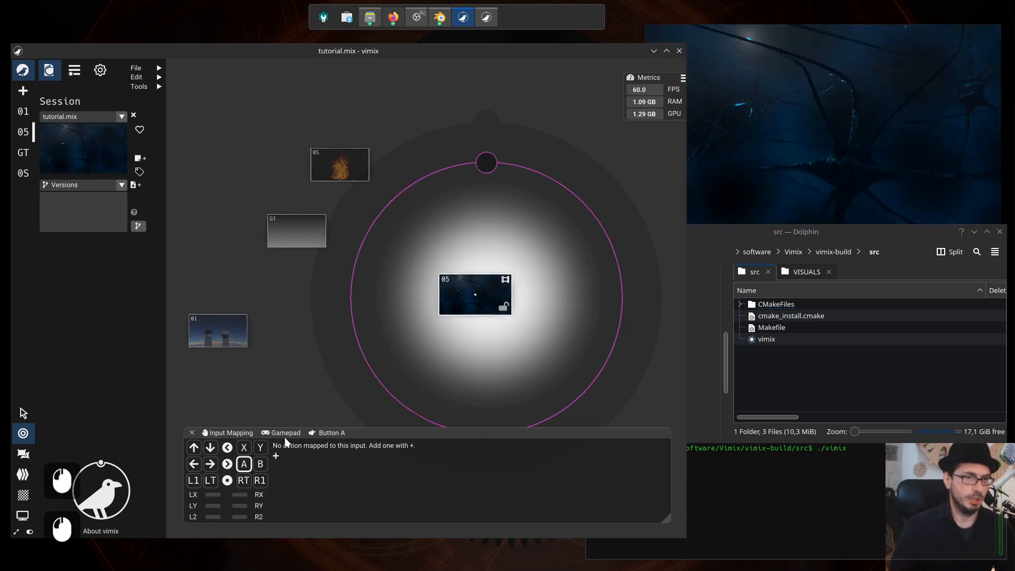